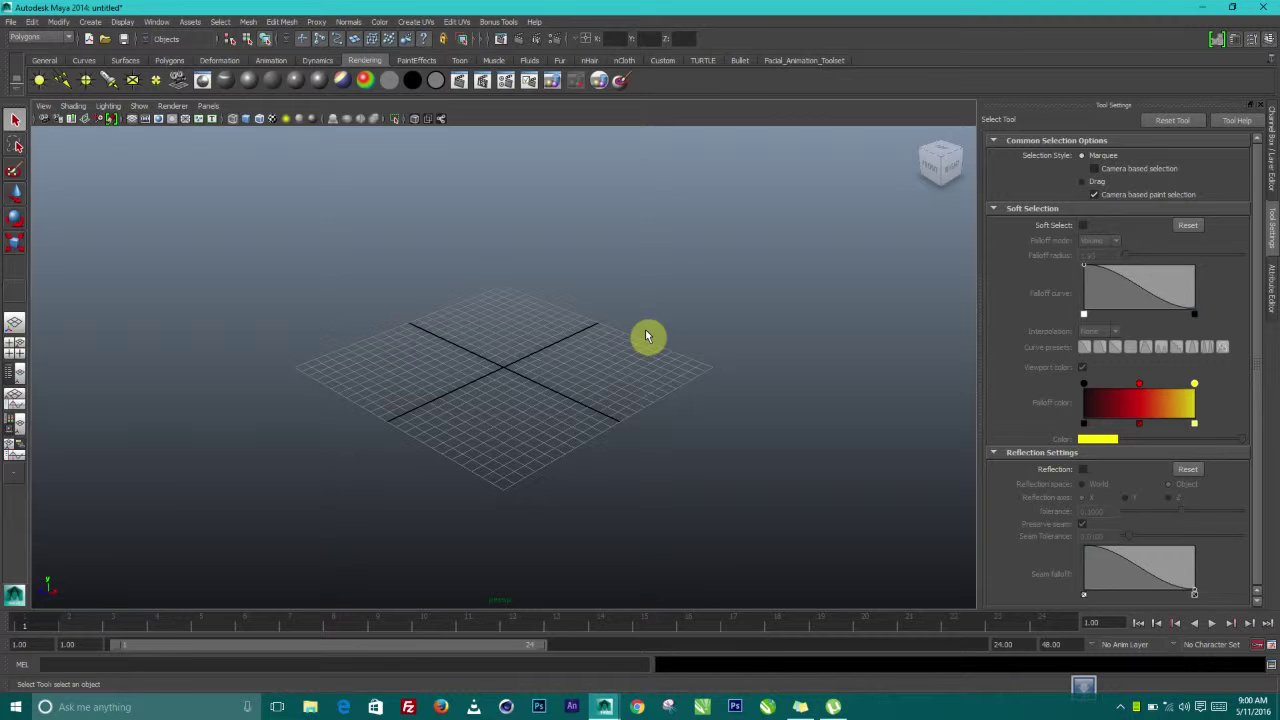
Orbit the empty grid view and collapse the right-hand Tool Settings side panel
alt+drag(649, 337, 600, 372)
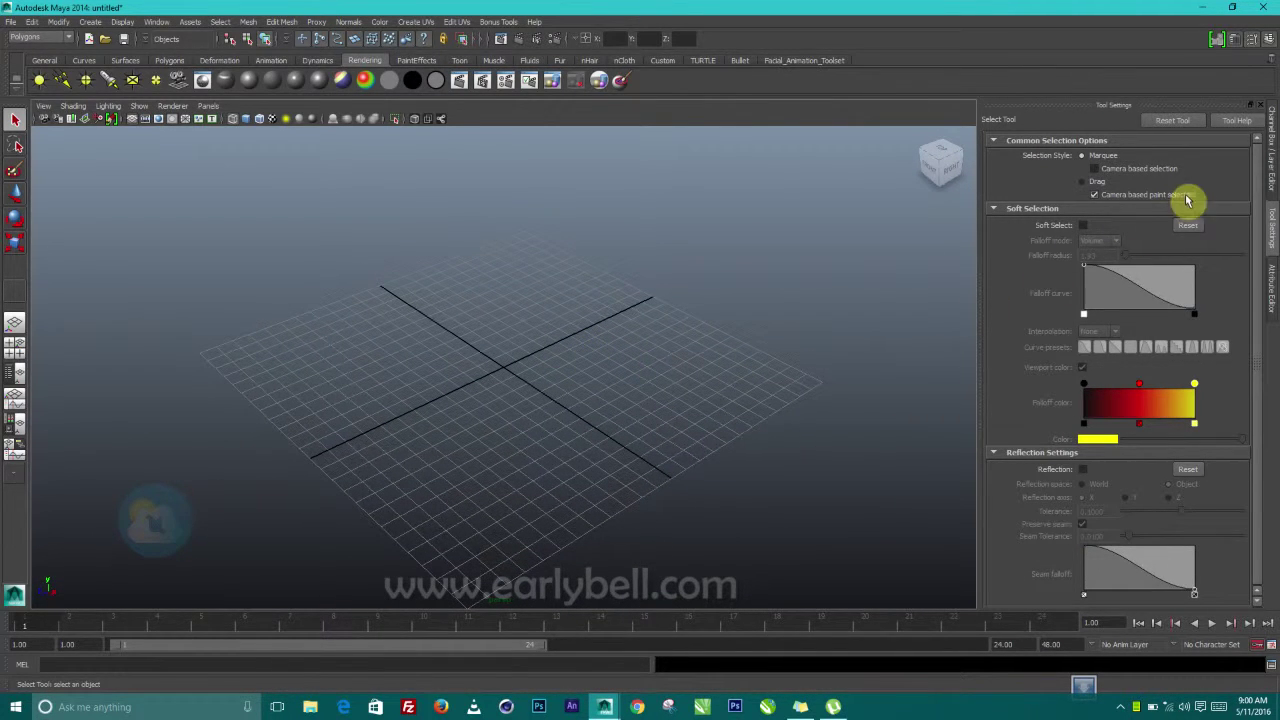
click(1273, 168)
Add a polygon plane at the origin from the Polygons shelf
click(1273, 168)
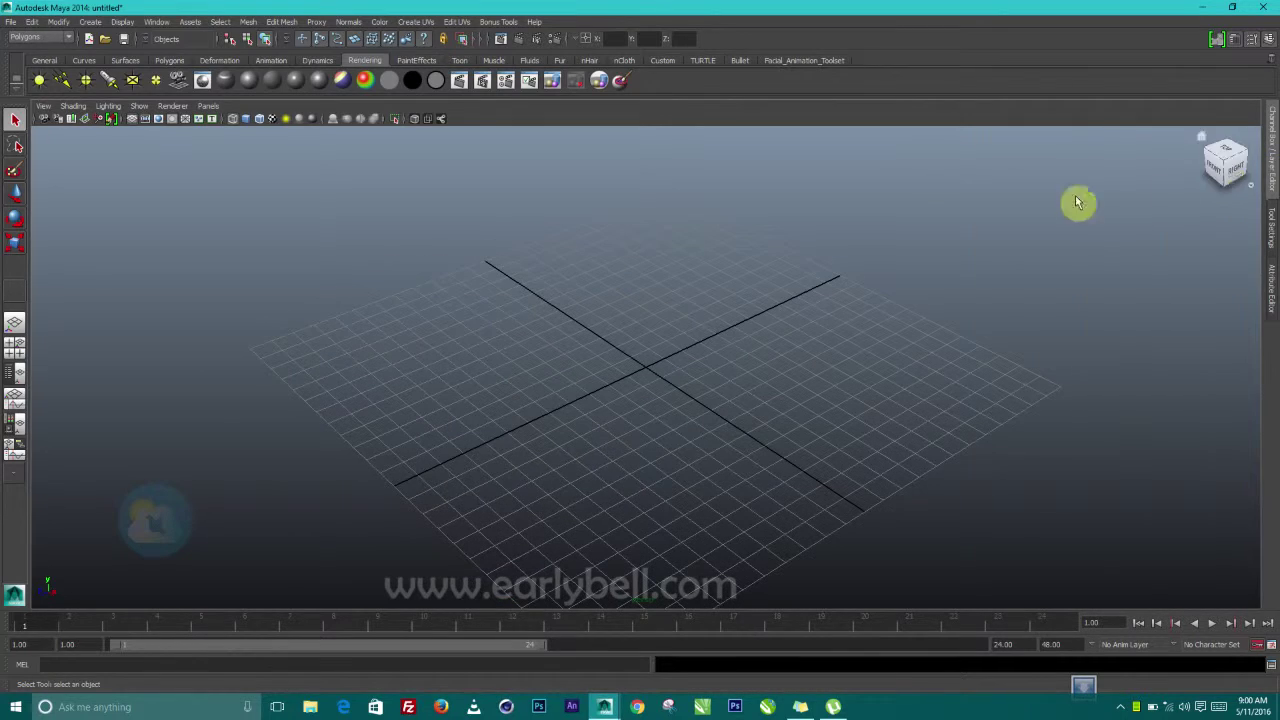
alt+right_drag(920, 295, 863, 337)
mouse_move(863, 337)
alt+mouse_down()
mouse_move(826, 340)
mouse_move(806, 380)
mouse_move(851, 354)
mouse_move(814, 346)
mouse_move(842, 343)
alt+mouse_up()
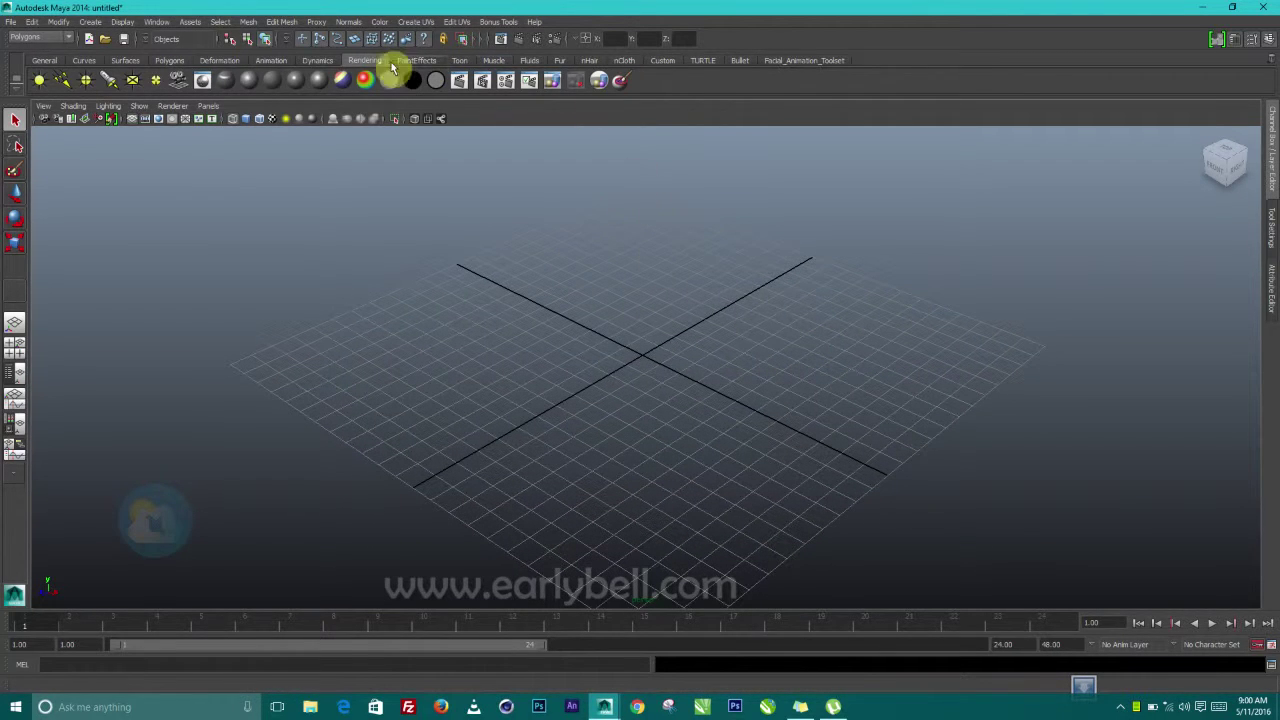
click(172, 61)
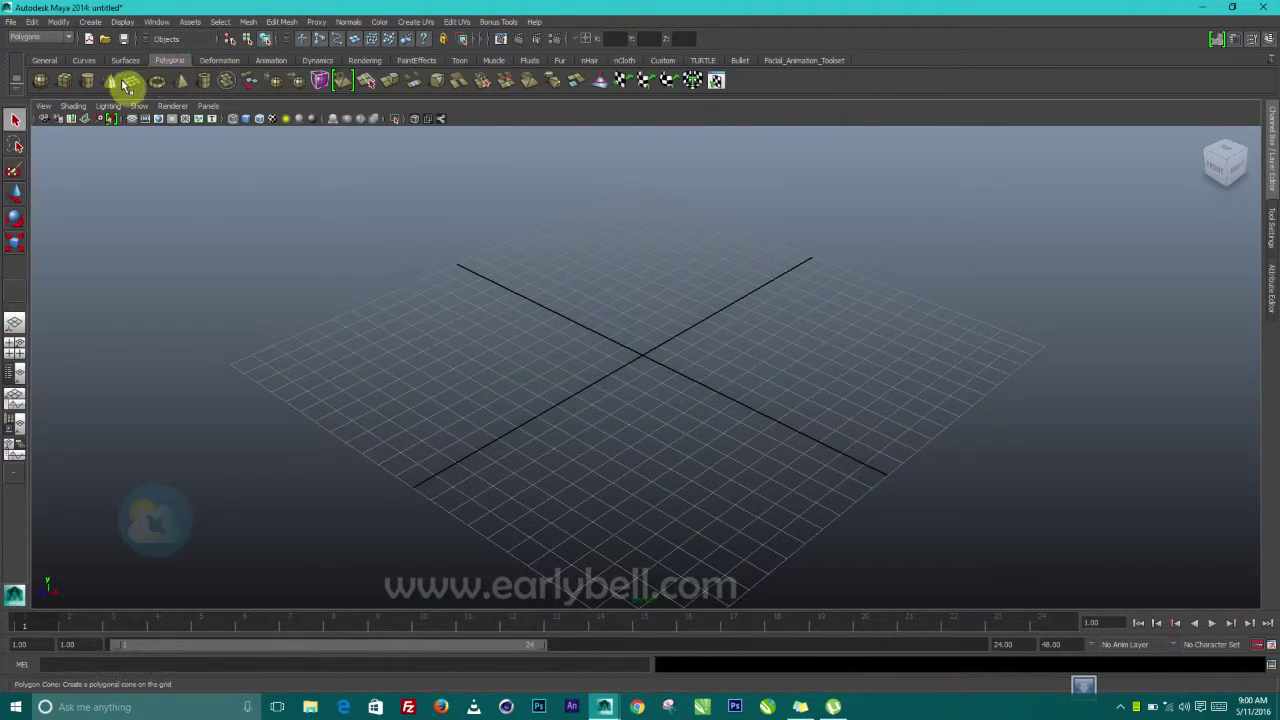
click(132, 80)
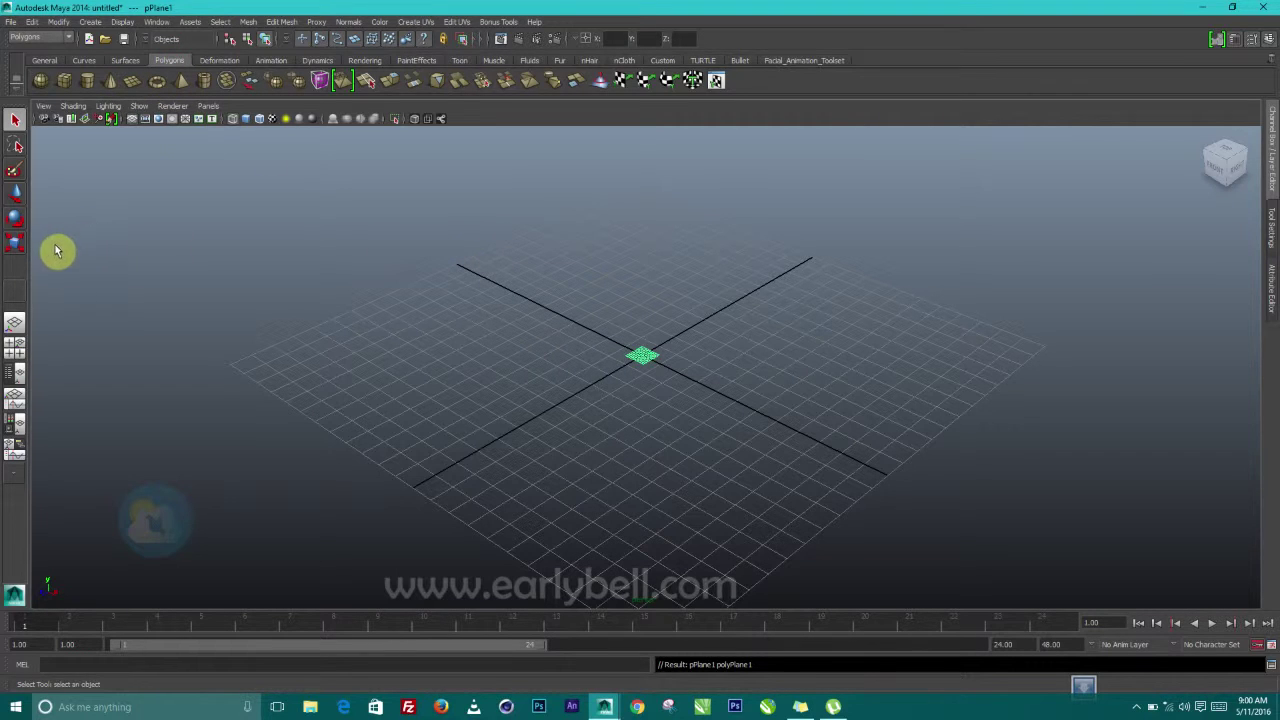
Scale the plane up to about 42.8 in shaded display, then deselect it
click(15, 243)
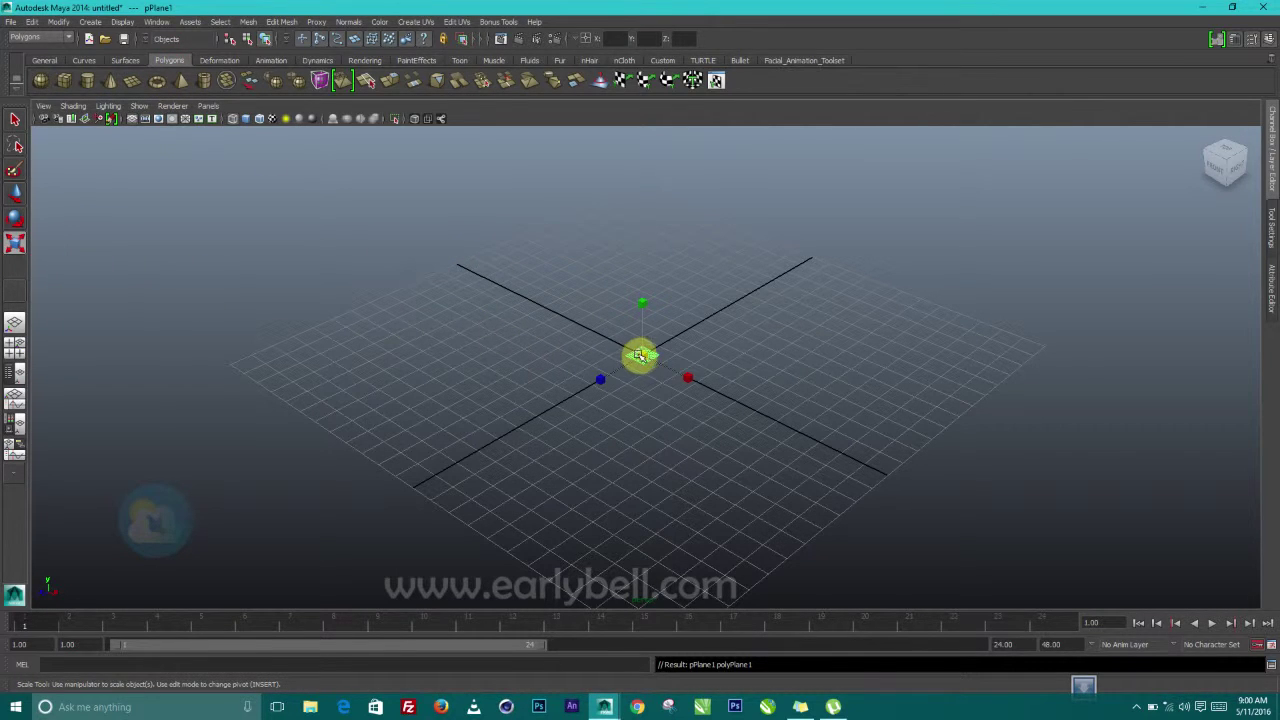
drag(640, 355, 1157, 370)
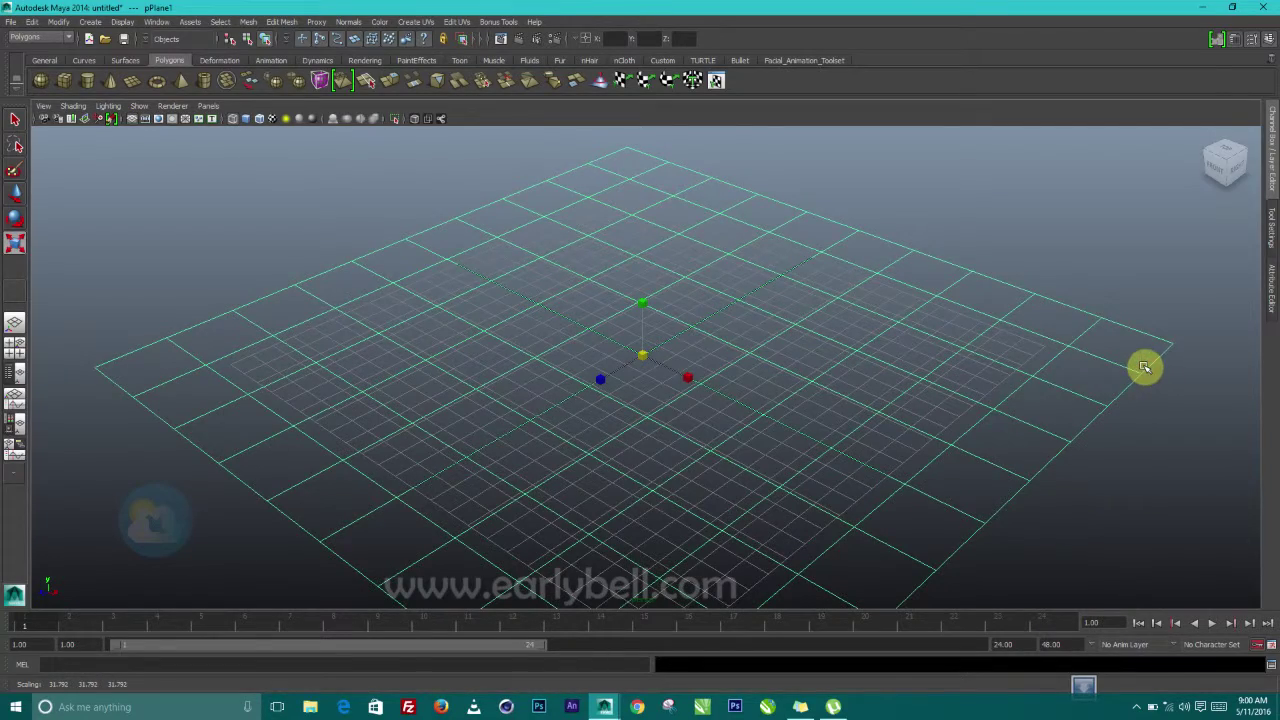
key(5)
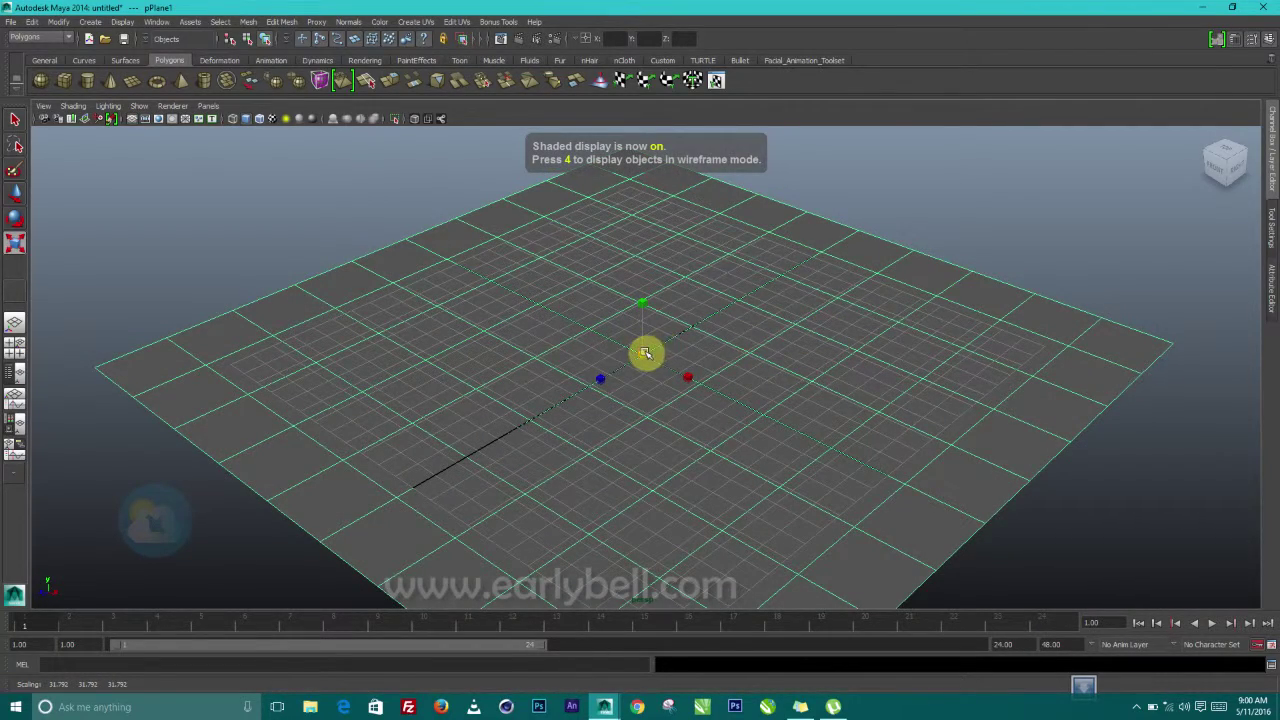
drag(645, 353, 749, 357)
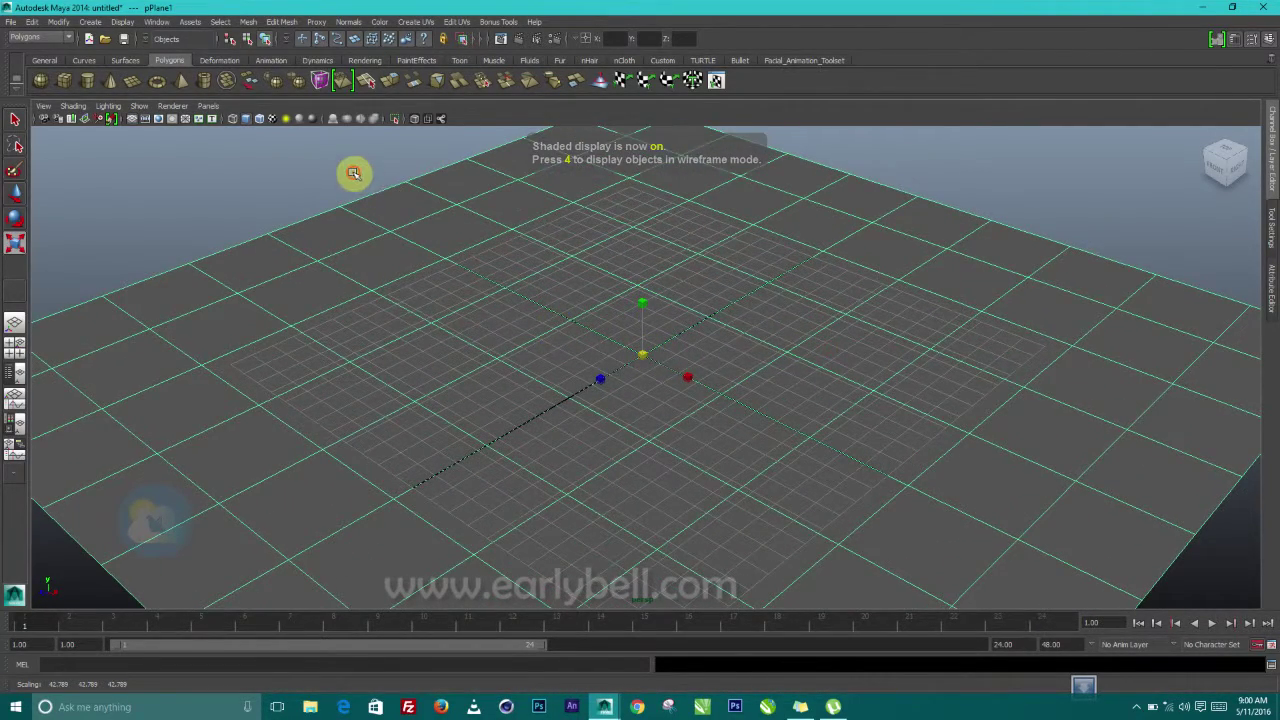
click(354, 173)
alt+drag(423, 271, 345, 190)
Create a polygon sphere, nudge it upward and scale it up uniformly
click(40, 80)
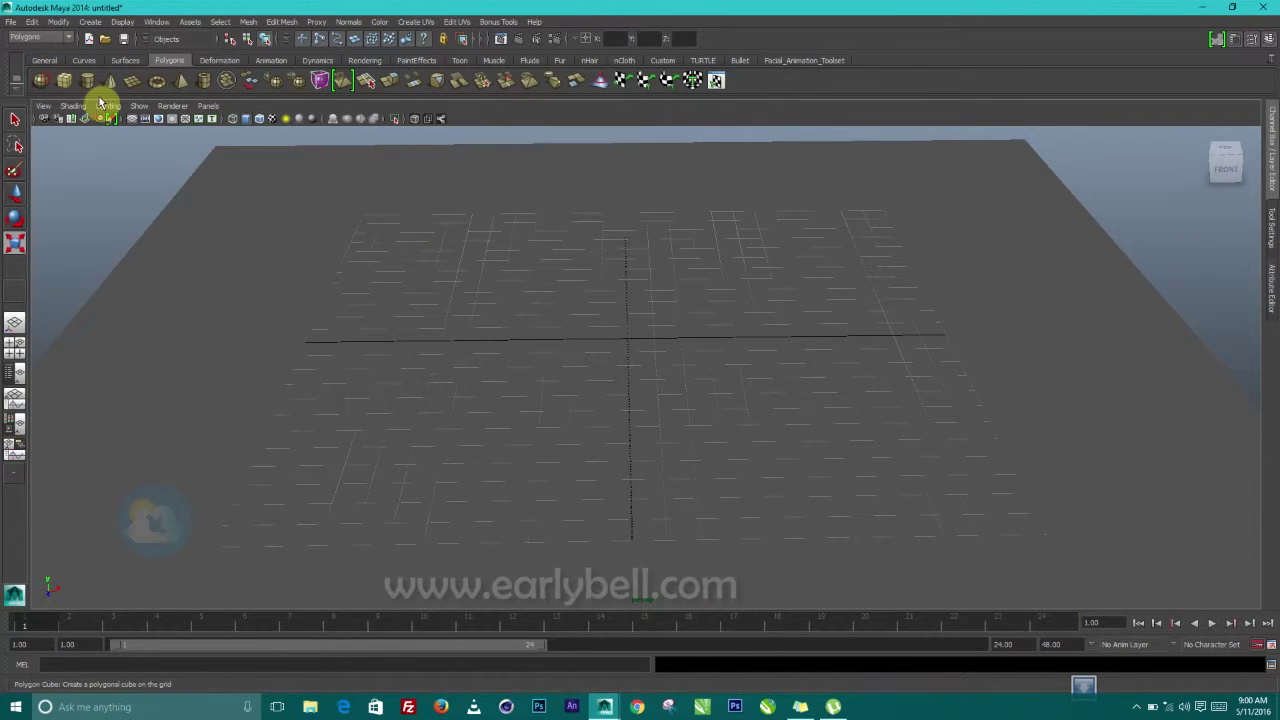
key(w)
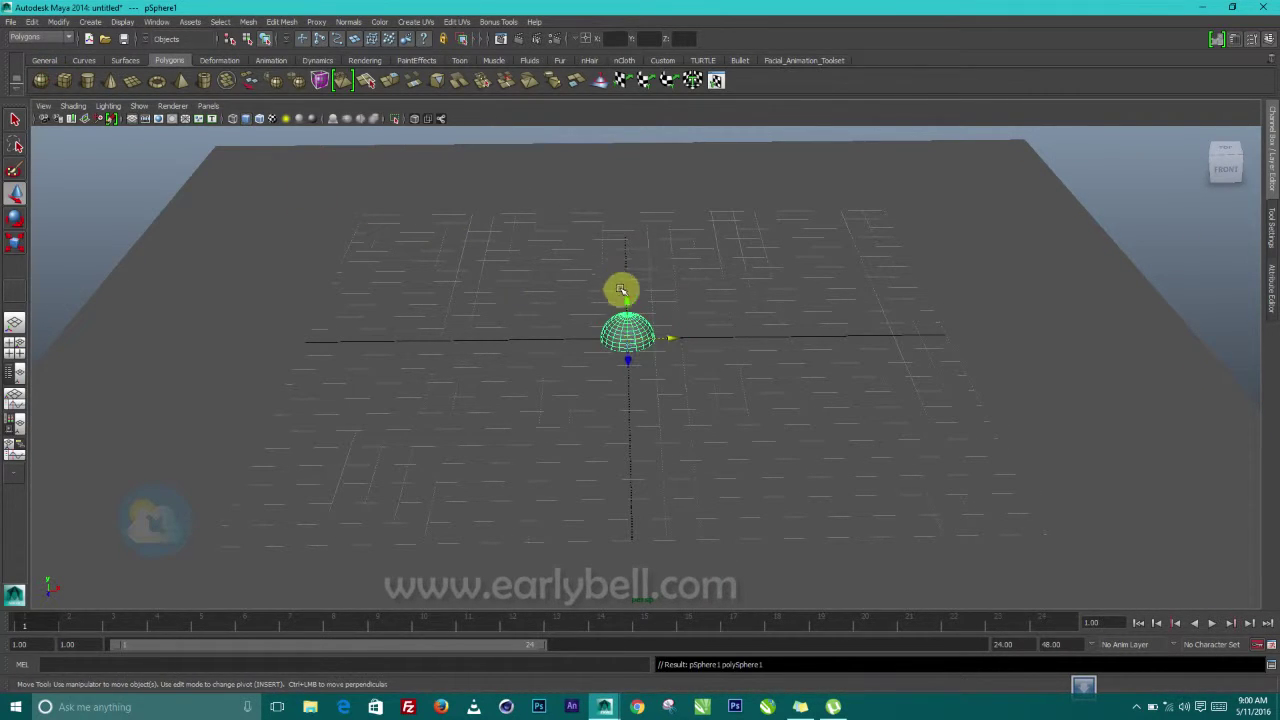
drag(628, 297, 636, 275)
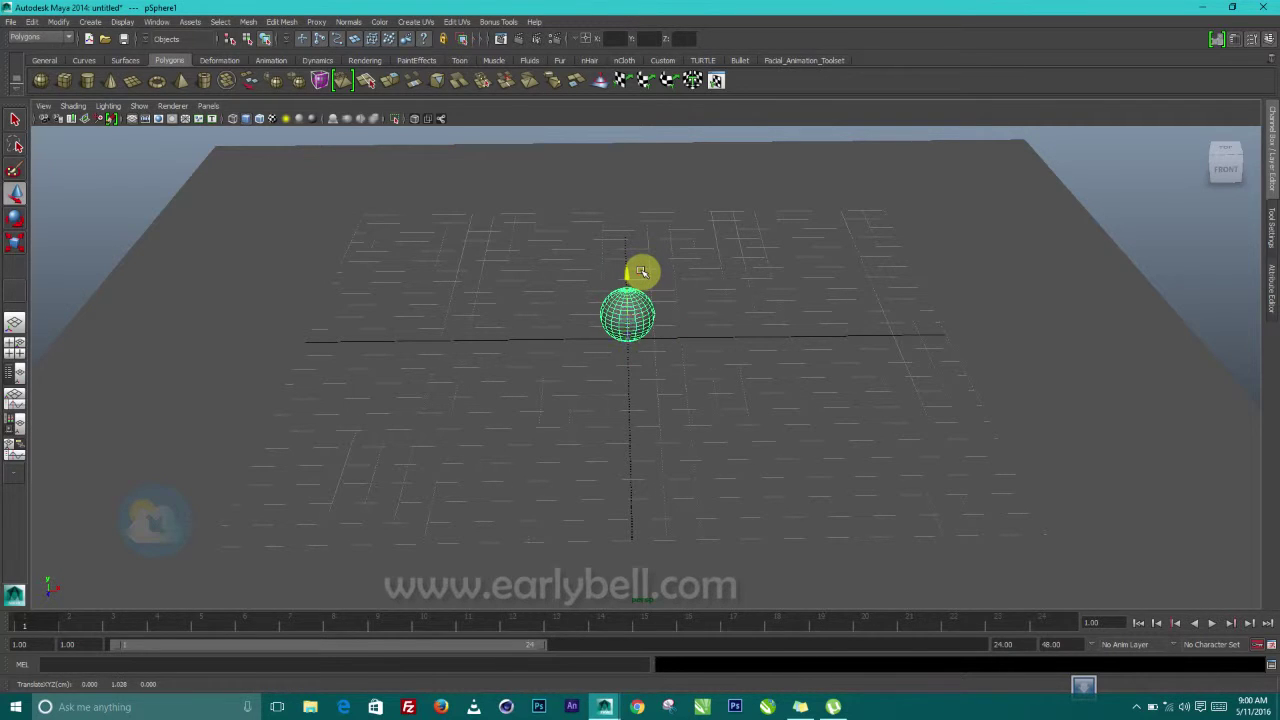
key(e)
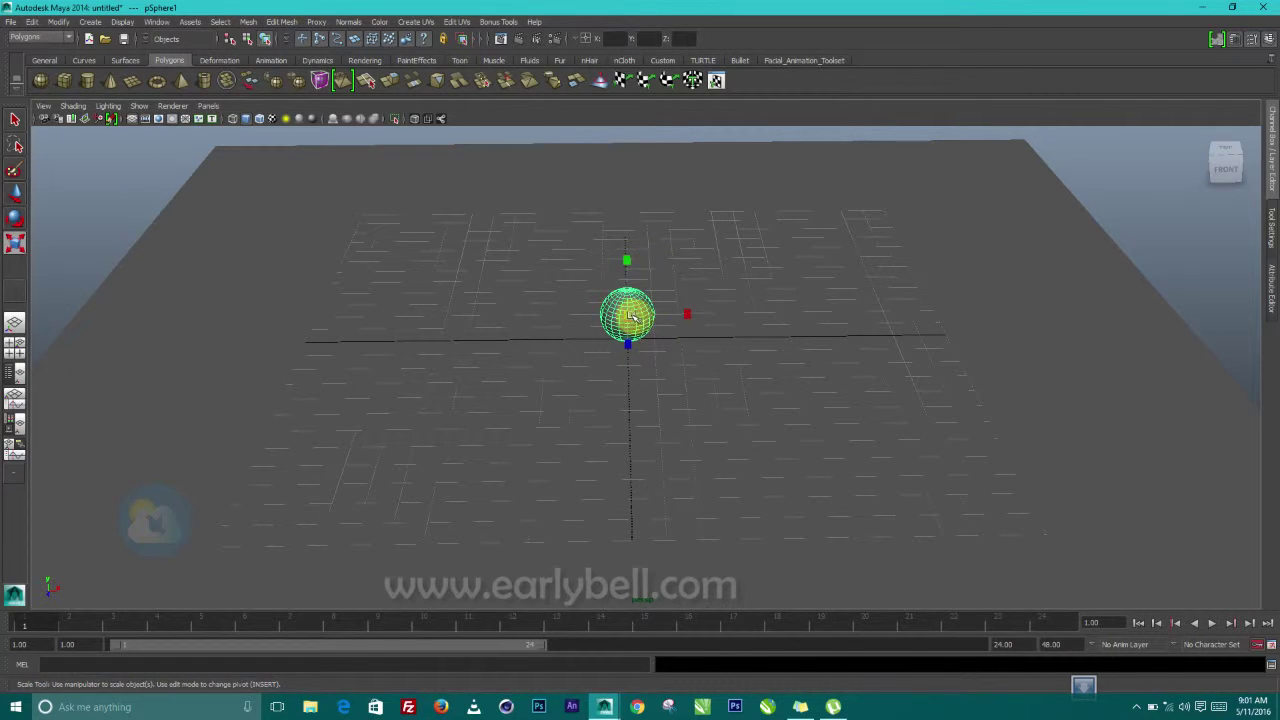
mouse_move(707, 316)
mouse_down()
mouse_move(771, 317)
mouse_move(729, 323)
mouse_up()
Raise the sphere above the plane to Translate Y 3.638 and frame the view on it
key(w)
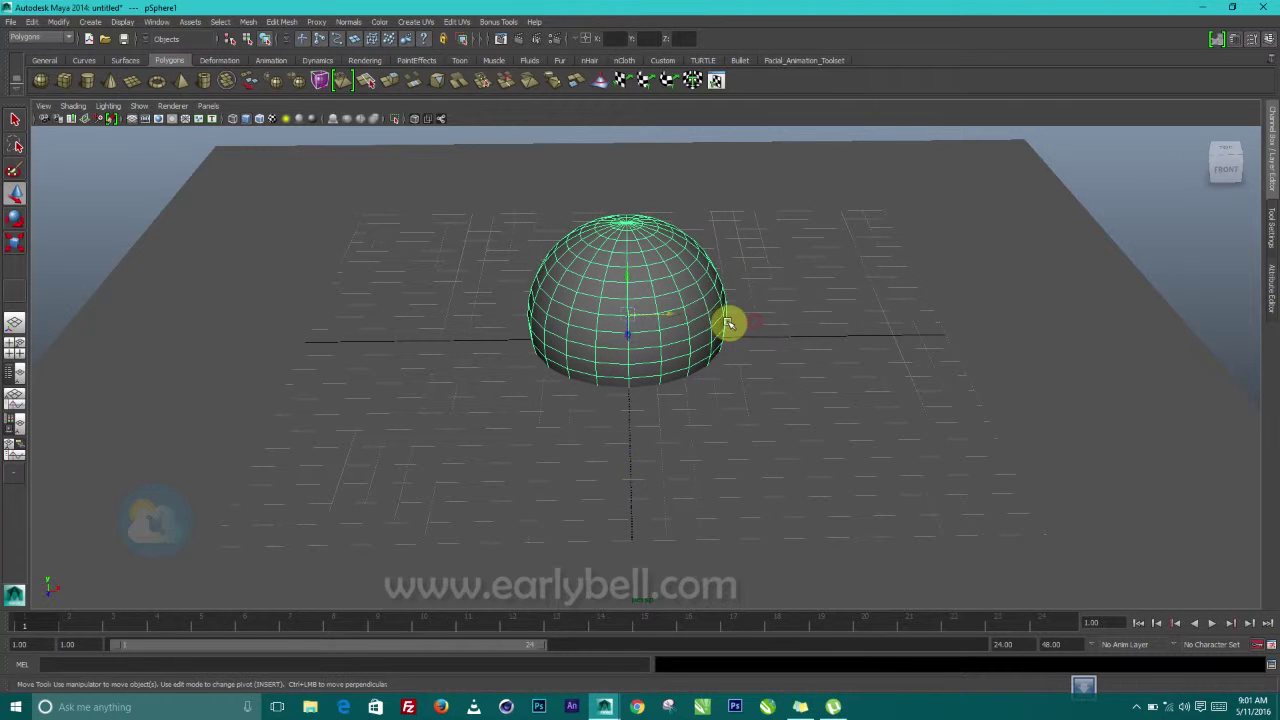
drag(628, 277, 628, 216)
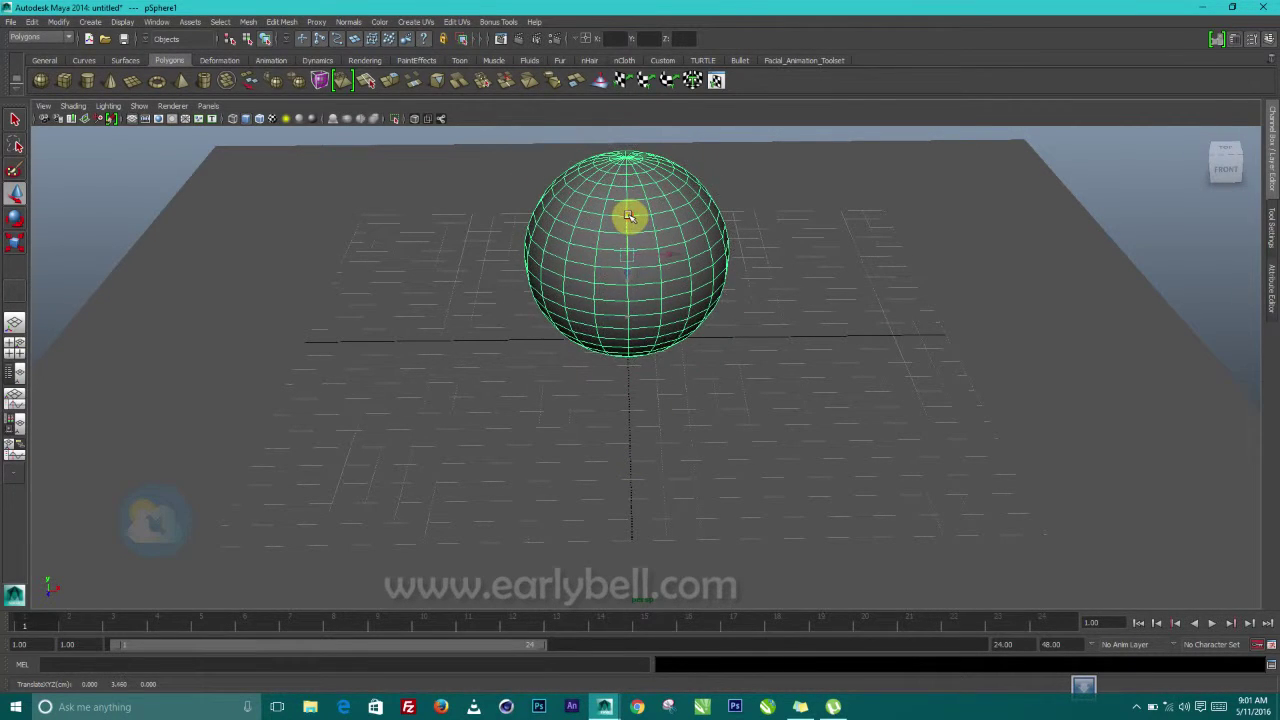
alt+drag(645, 320, 671, 289)
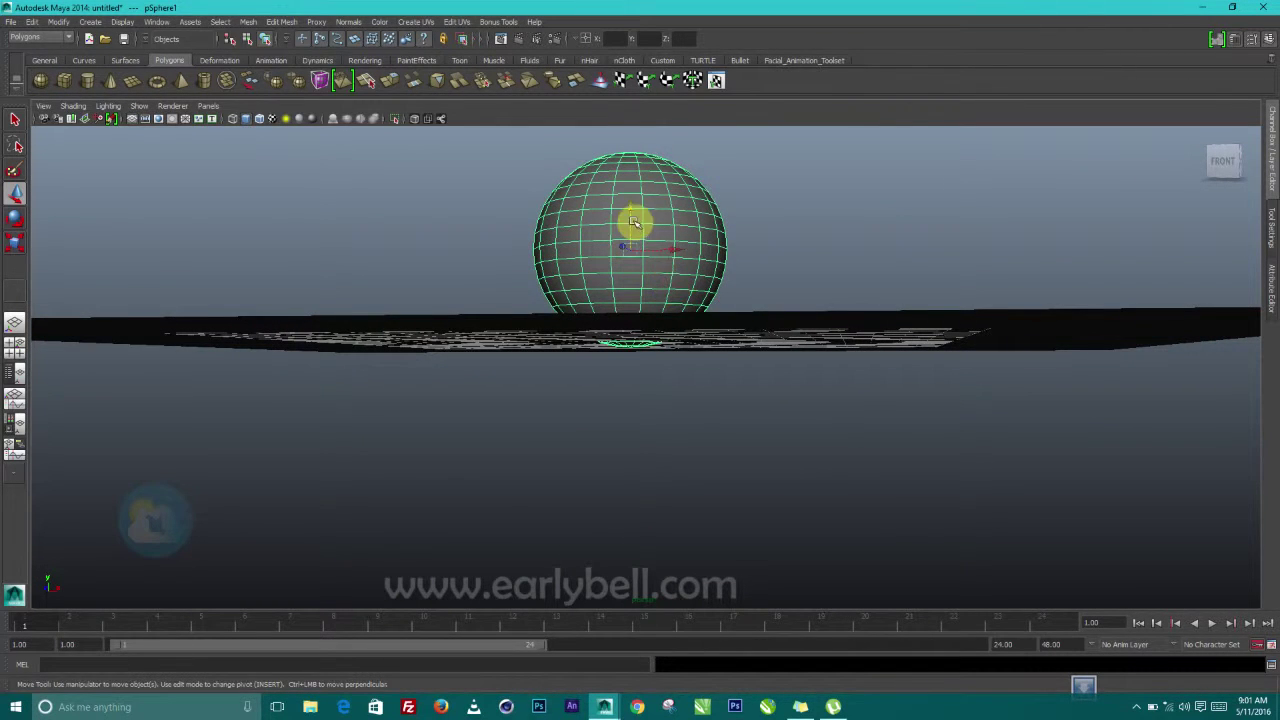
mouse_move(629, 210)
mouse_down()
mouse_move(634, 266)
mouse_move(640, 220)
mouse_up()
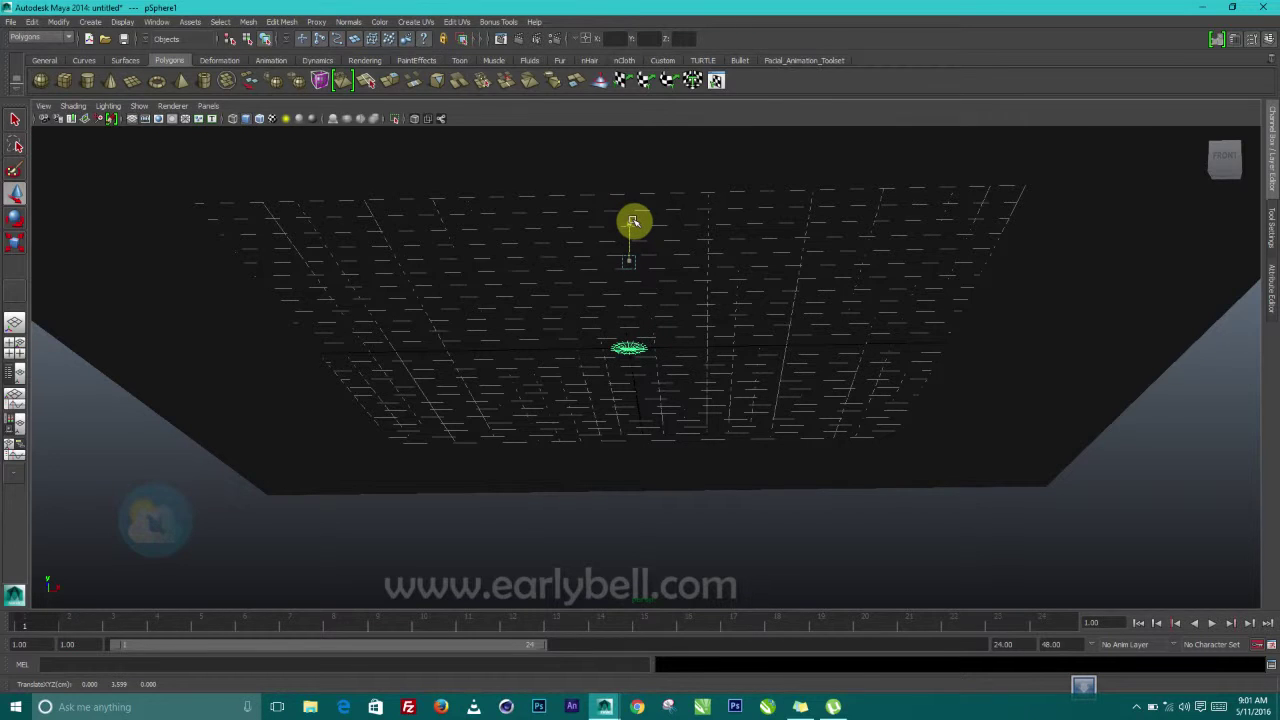
alt+drag(632, 246, 694, 287)
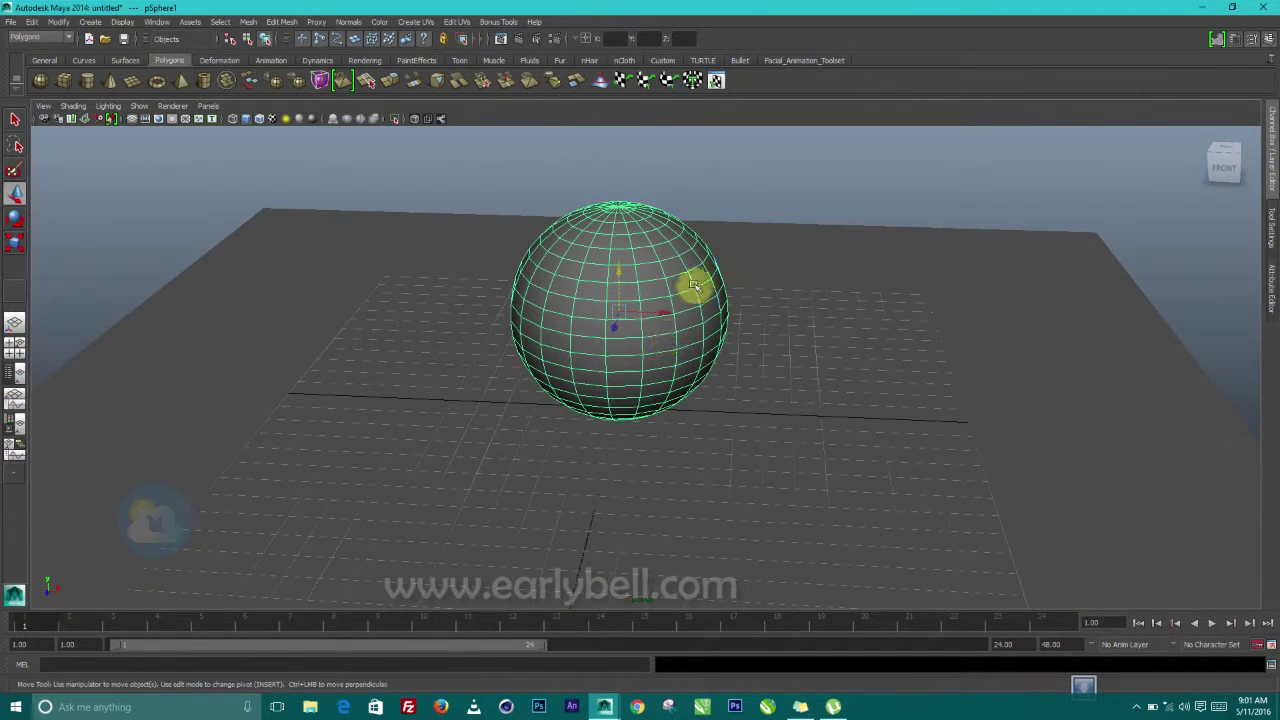
click(734, 194)
alt+drag(731, 191, 650, 376)
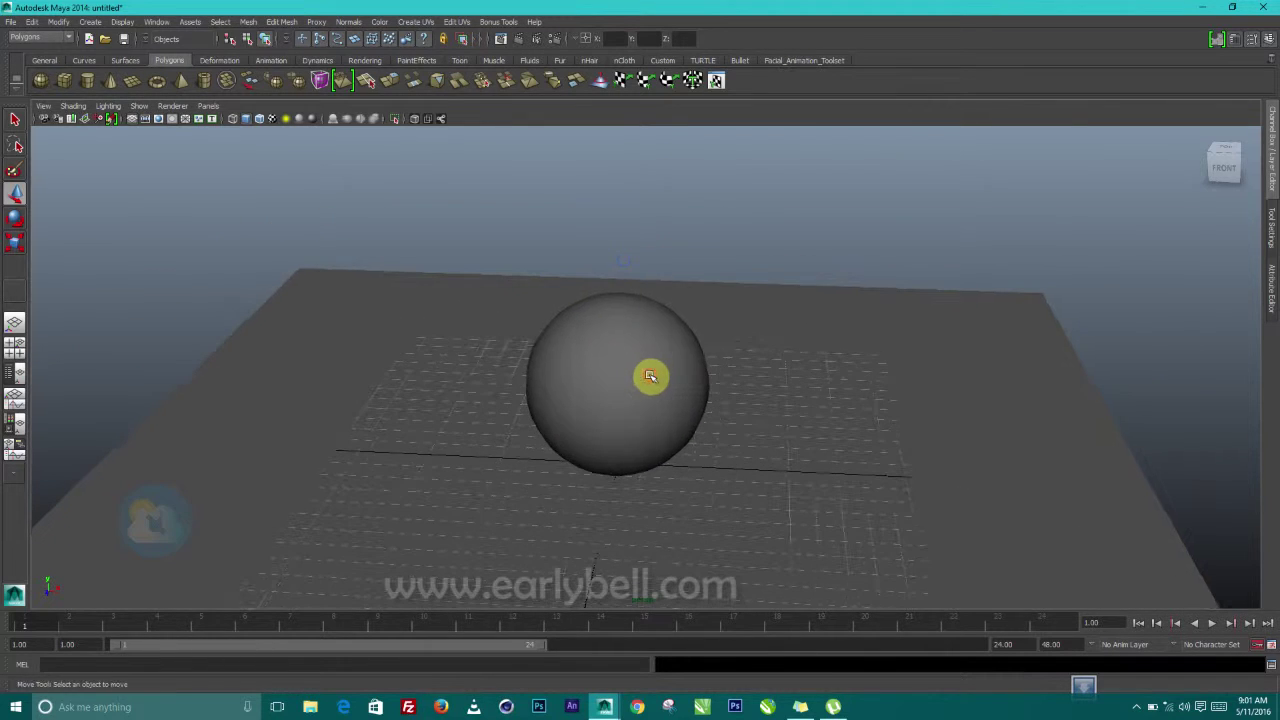
click(650, 376)
key(f)
click(587, 664)
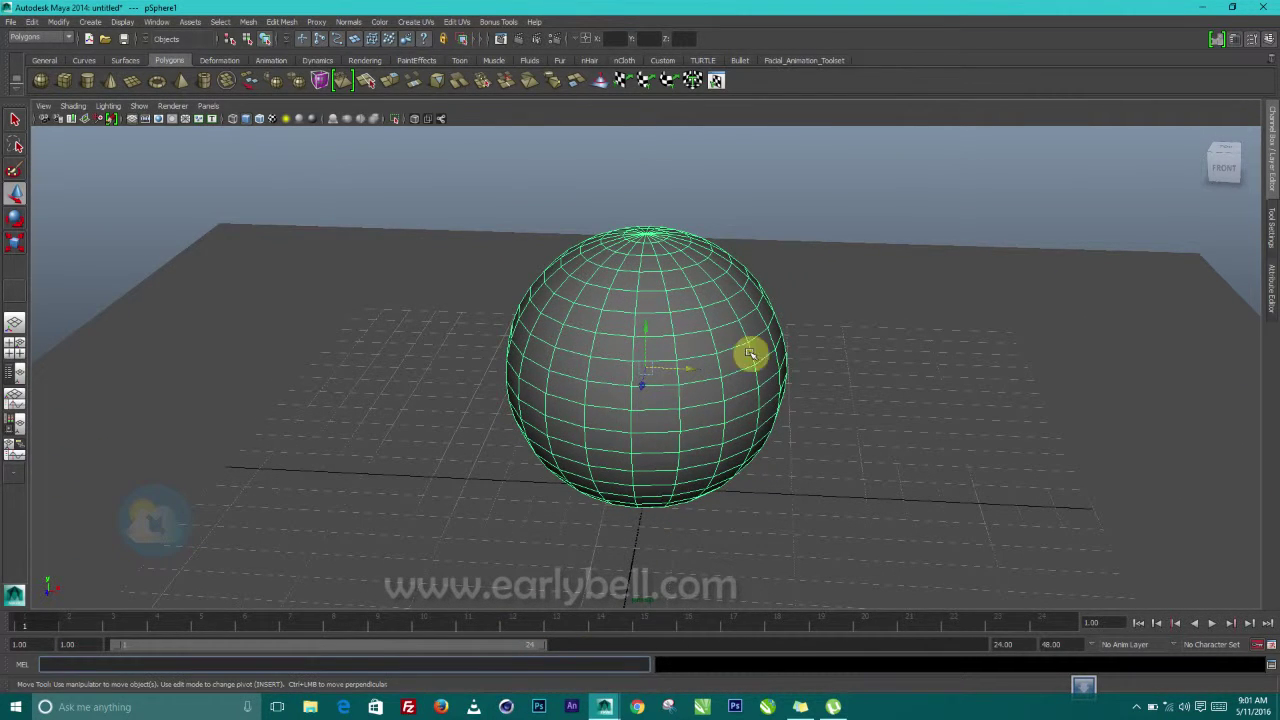
mouse_move(971, 327)
alt+mouse_down()
mouse_move(926, 320)
mouse_move(952, 326)
alt+mouse_up()
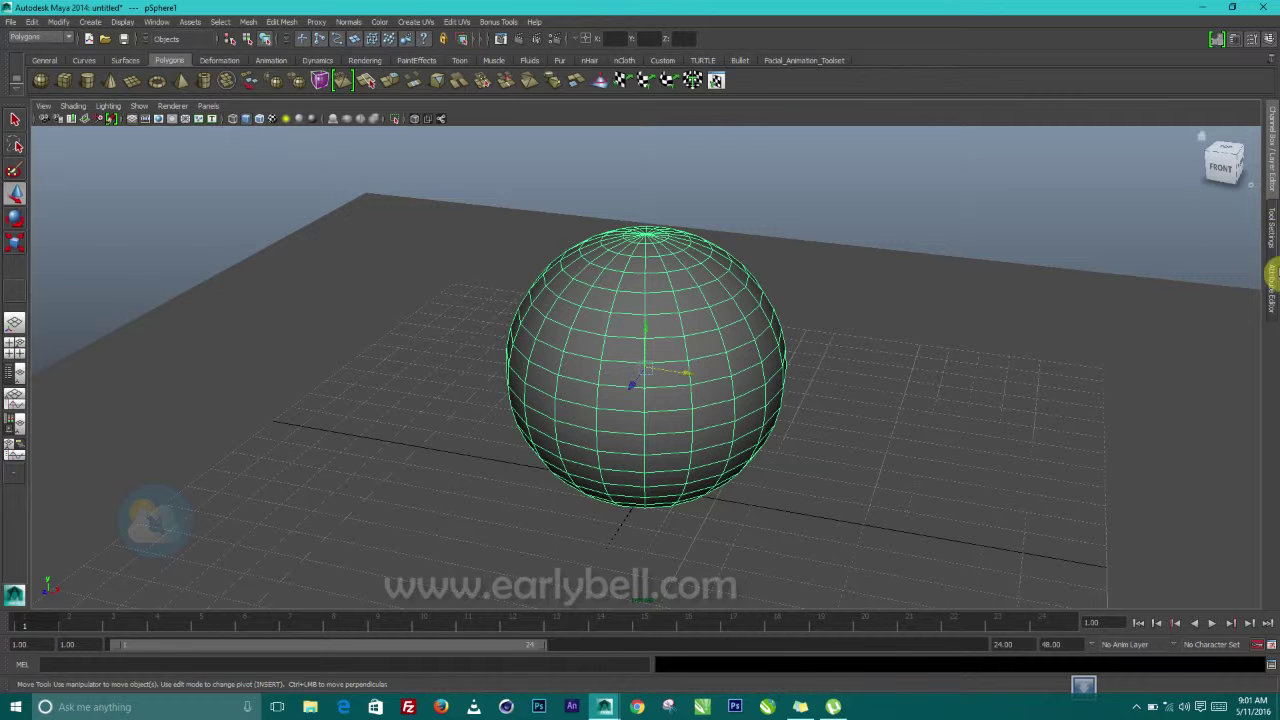
Drop polySphere1's Subdivisions Axis and Height from 20 to 13 in the Channel Box
click(1272, 128)
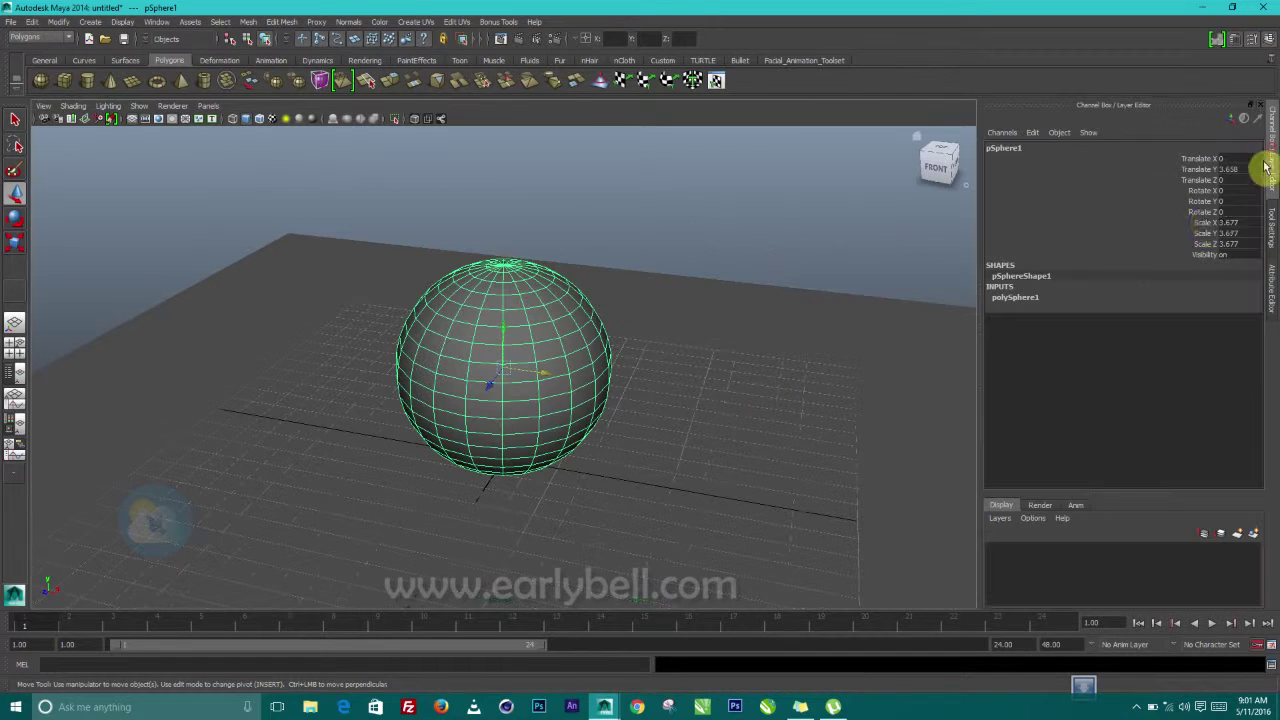
click(1018, 299)
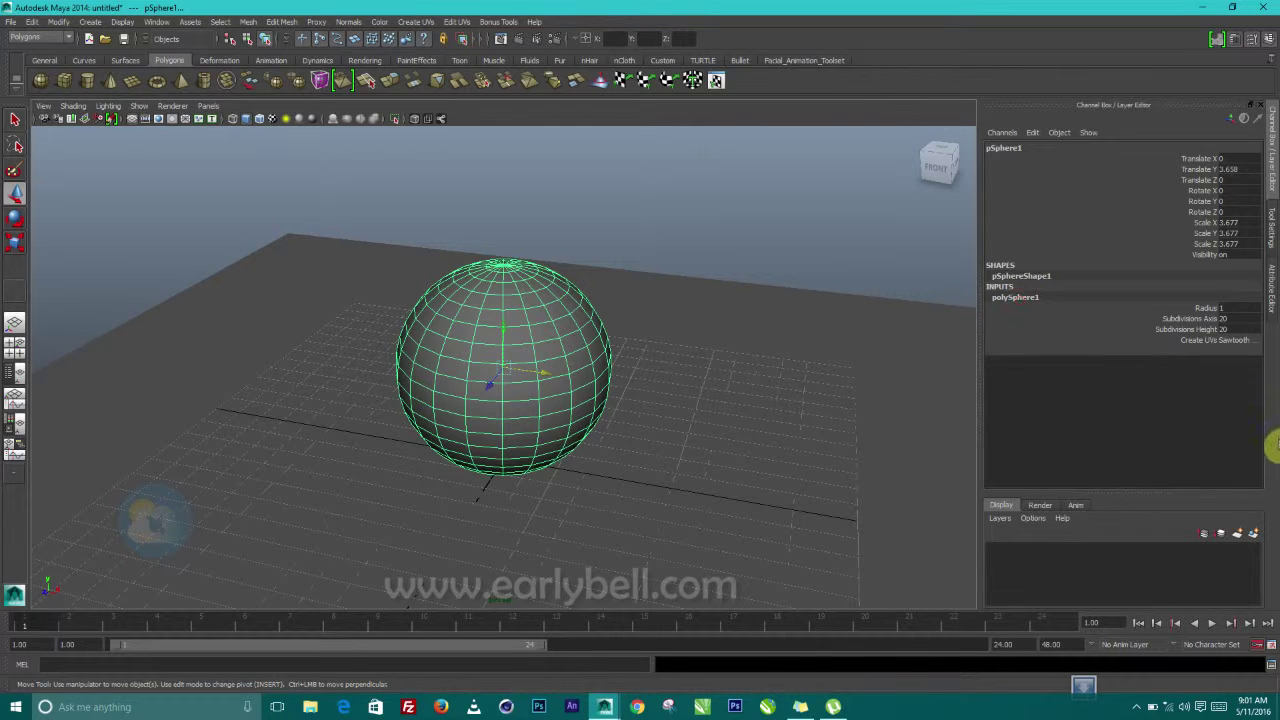
mouse_move(1180, 322)
mouse_down()
mouse_move(1186, 343)
mouse_move(1186, 331)
mouse_up()
middle_drag(530, 285, 464, 299)
click(394, 480)
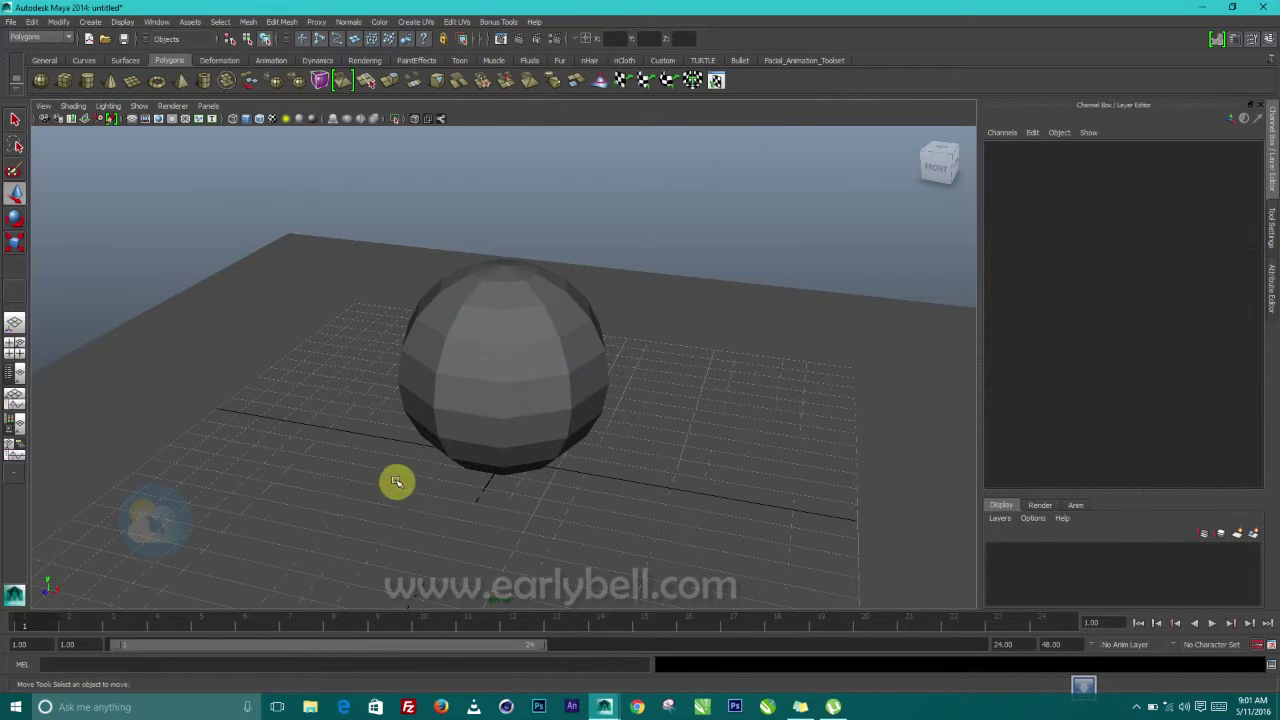
scroll(400, 474, up, 2)
click(523, 365)
key(w)
alt+drag(523, 365, 588, 361)
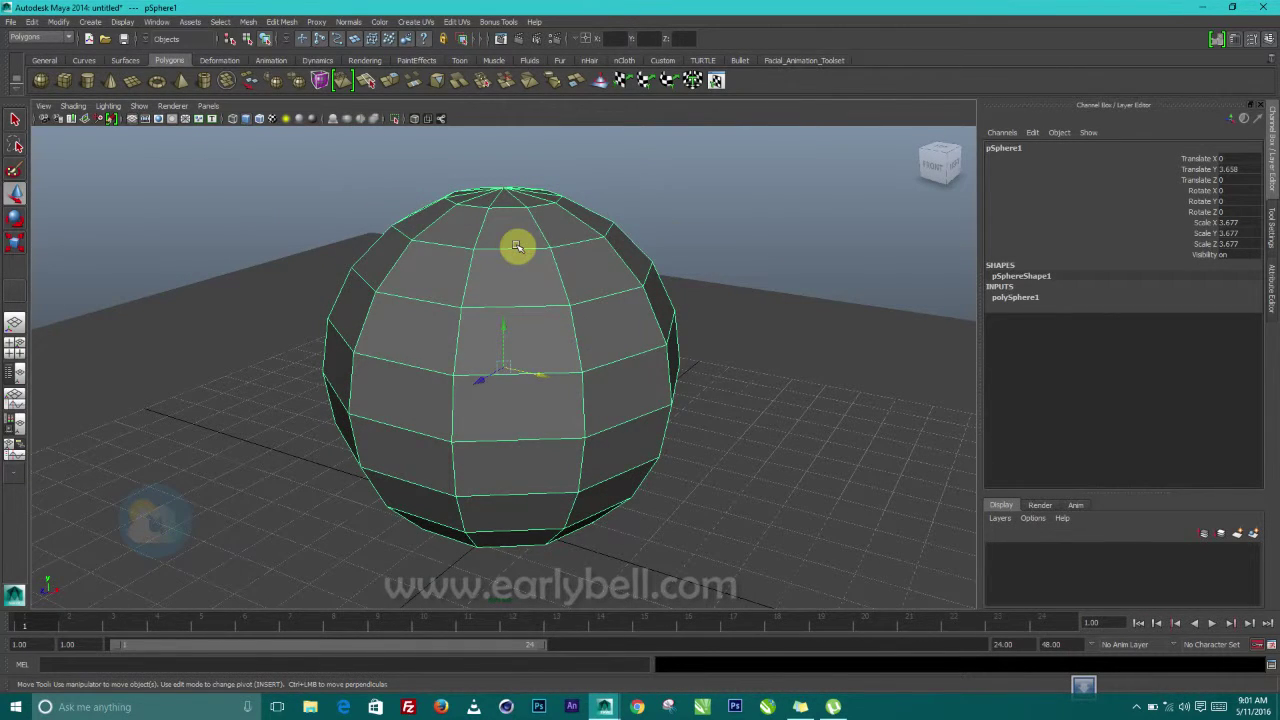
Switch to face mode and select alternating faces down the front of the sphere
right_drag(517, 246, 519, 272)
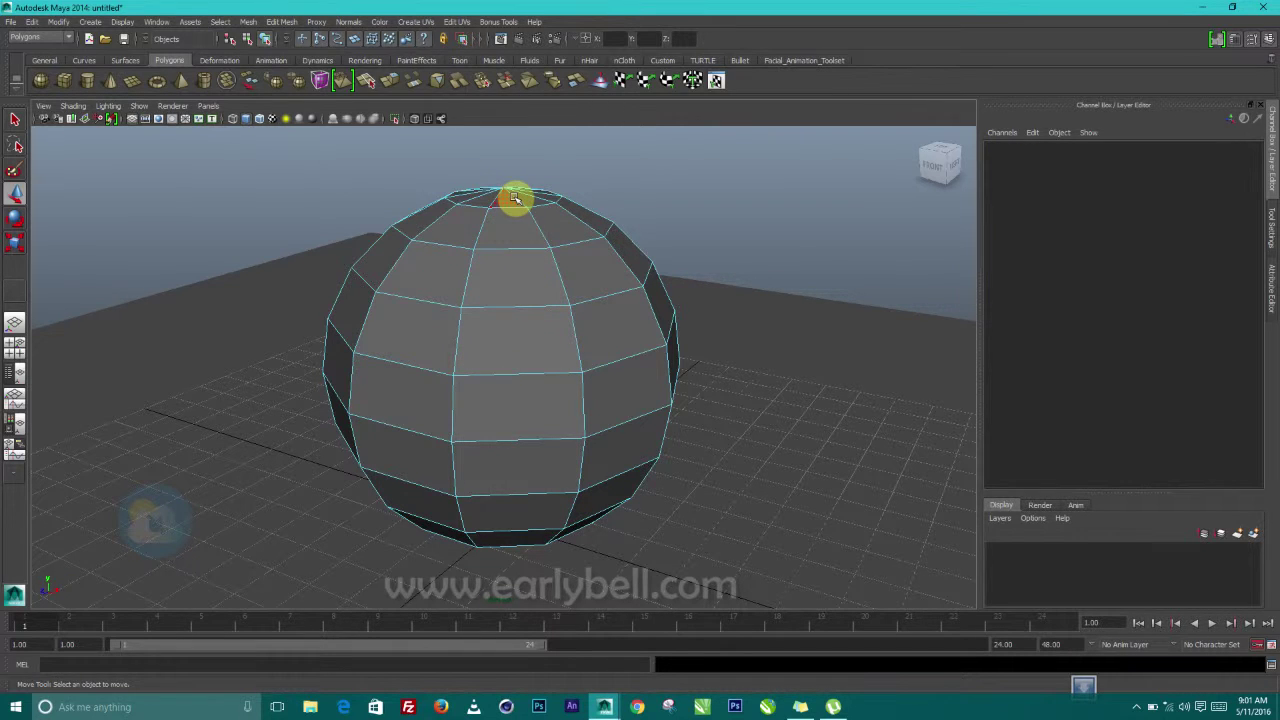
click(514, 205)
shift+click(498, 287)
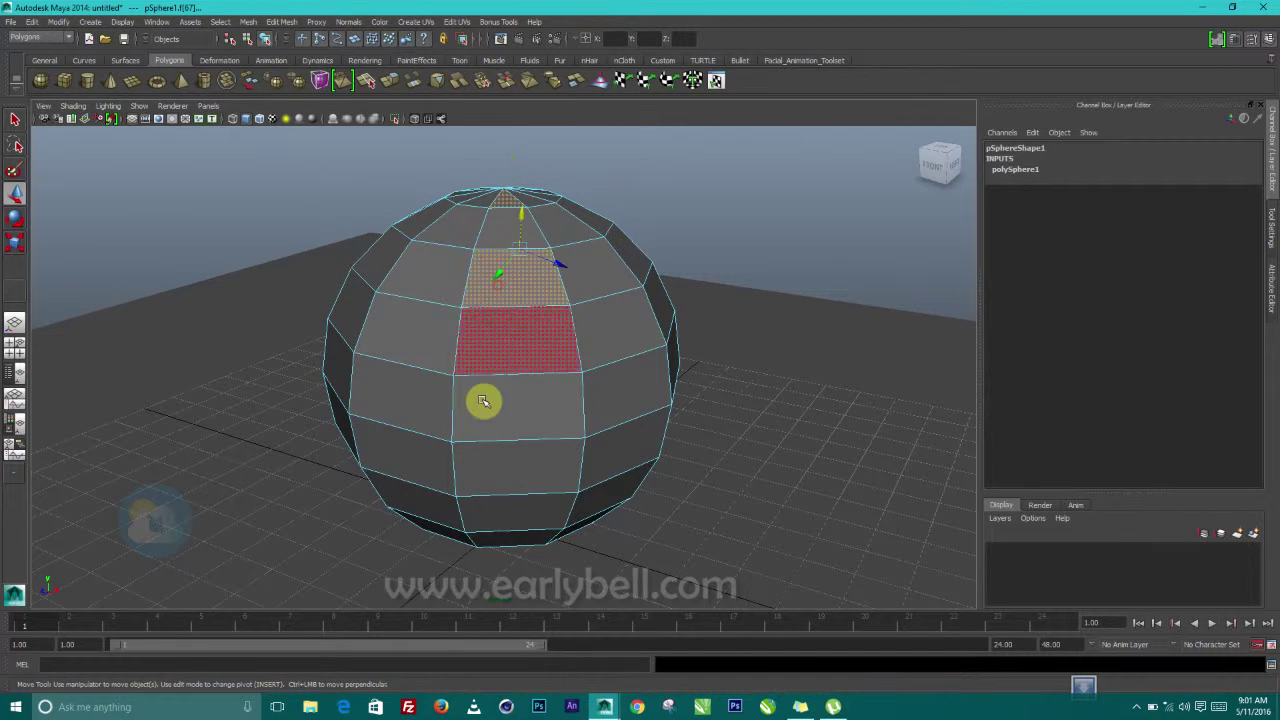
shift+click(485, 408)
shift+click(498, 513)
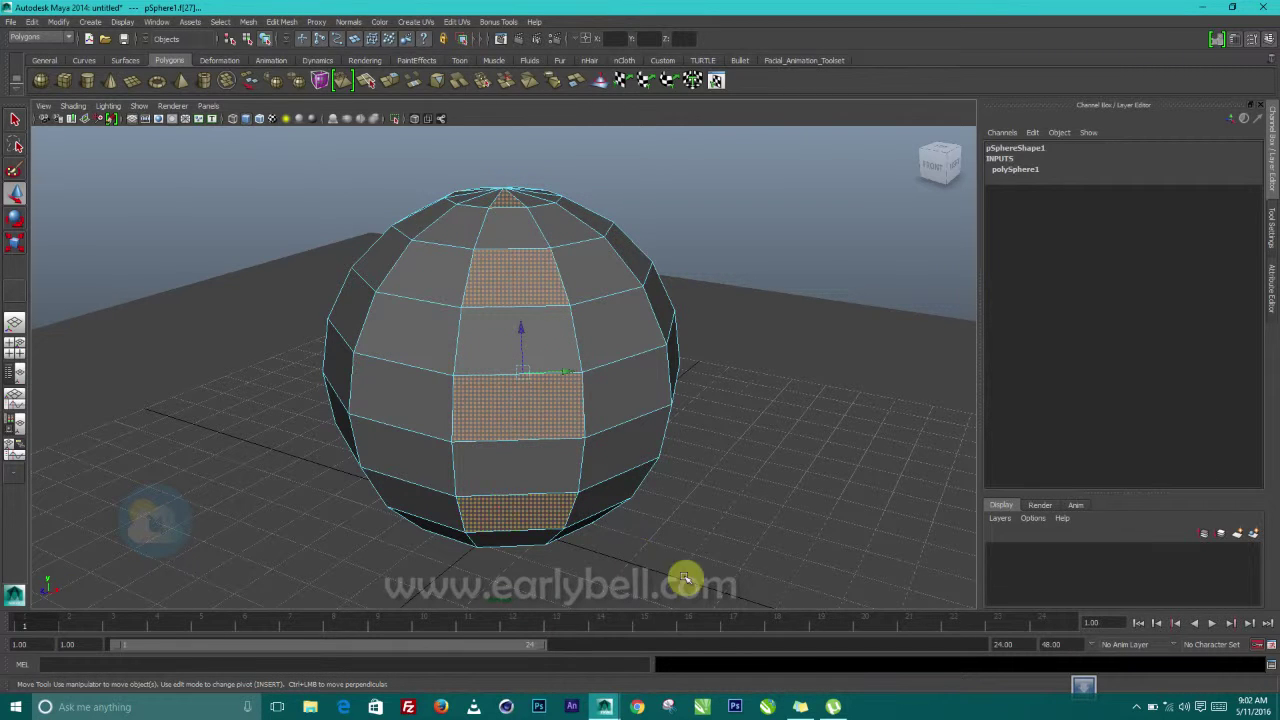
alt+drag(685, 578, 700, 552)
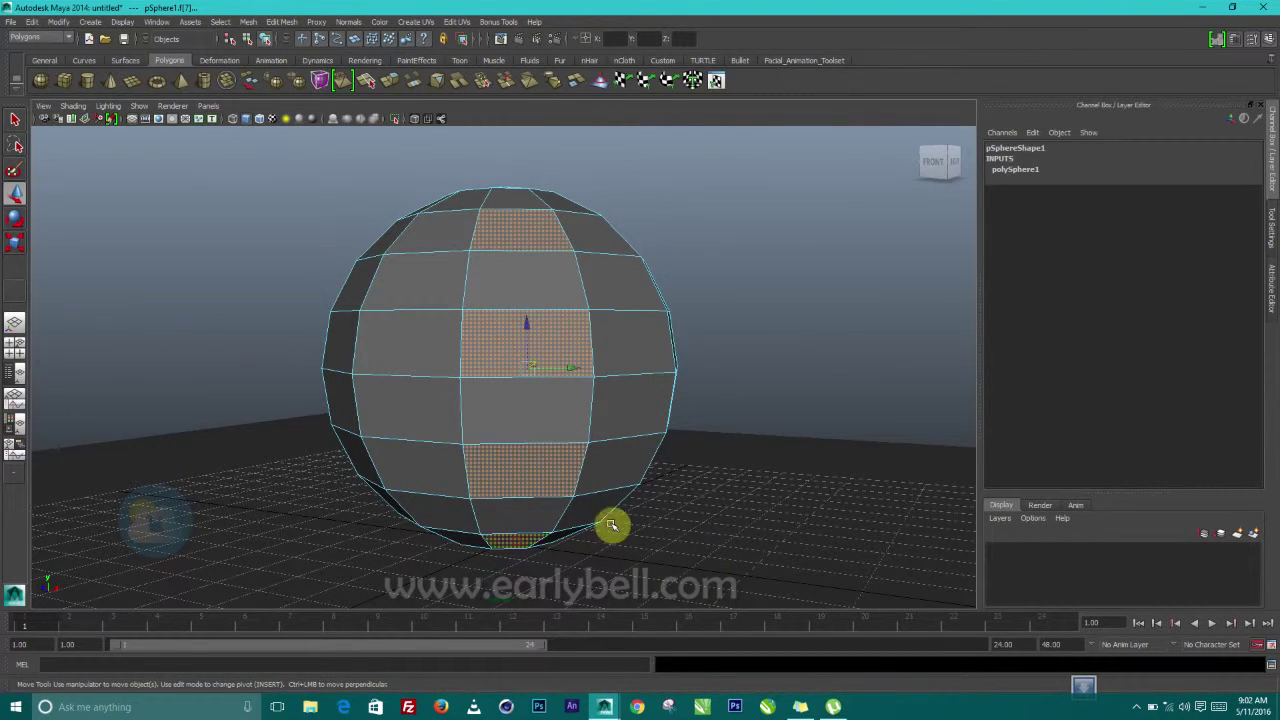
alt+drag(497, 523, 617, 543)
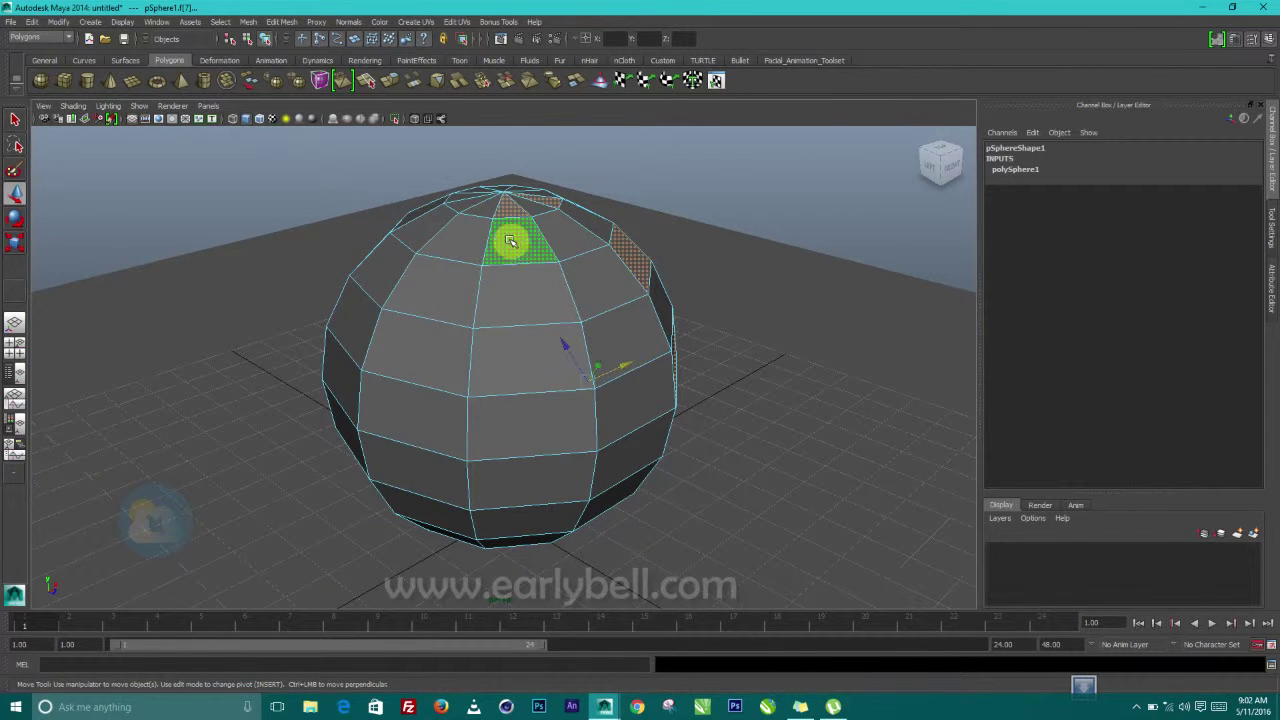
shift+click(522, 292)
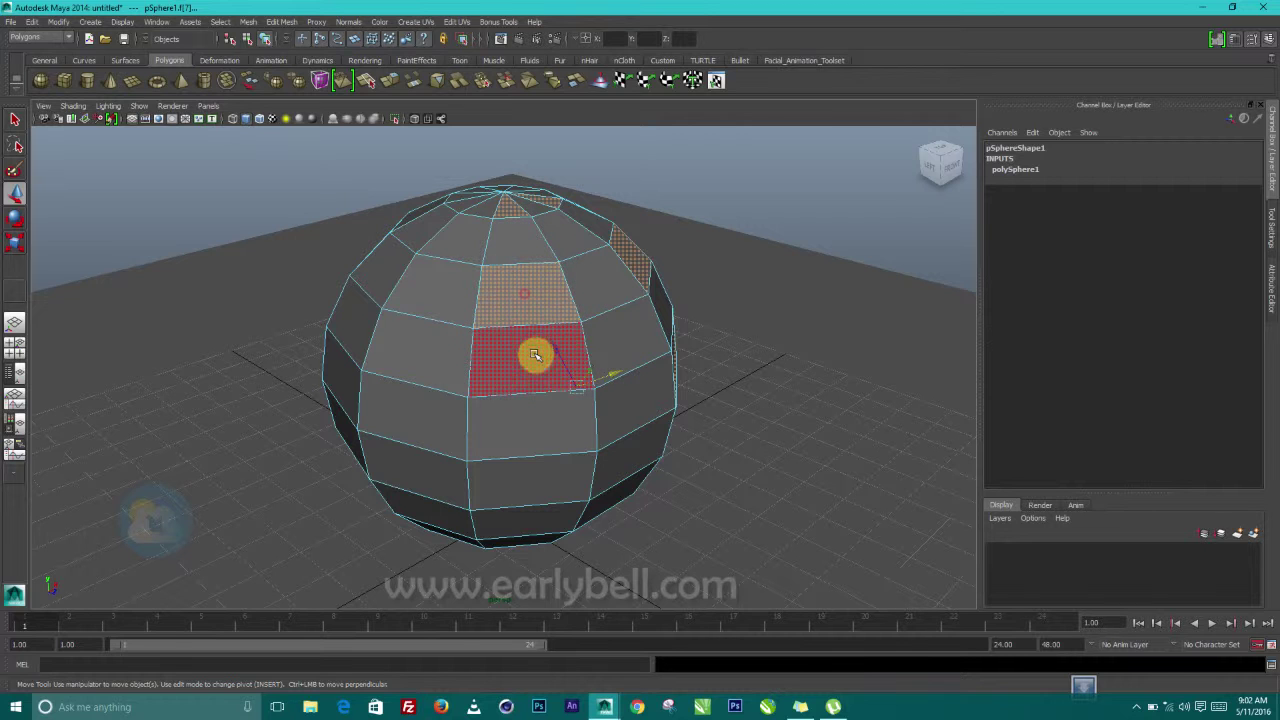
shift+click(523, 428)
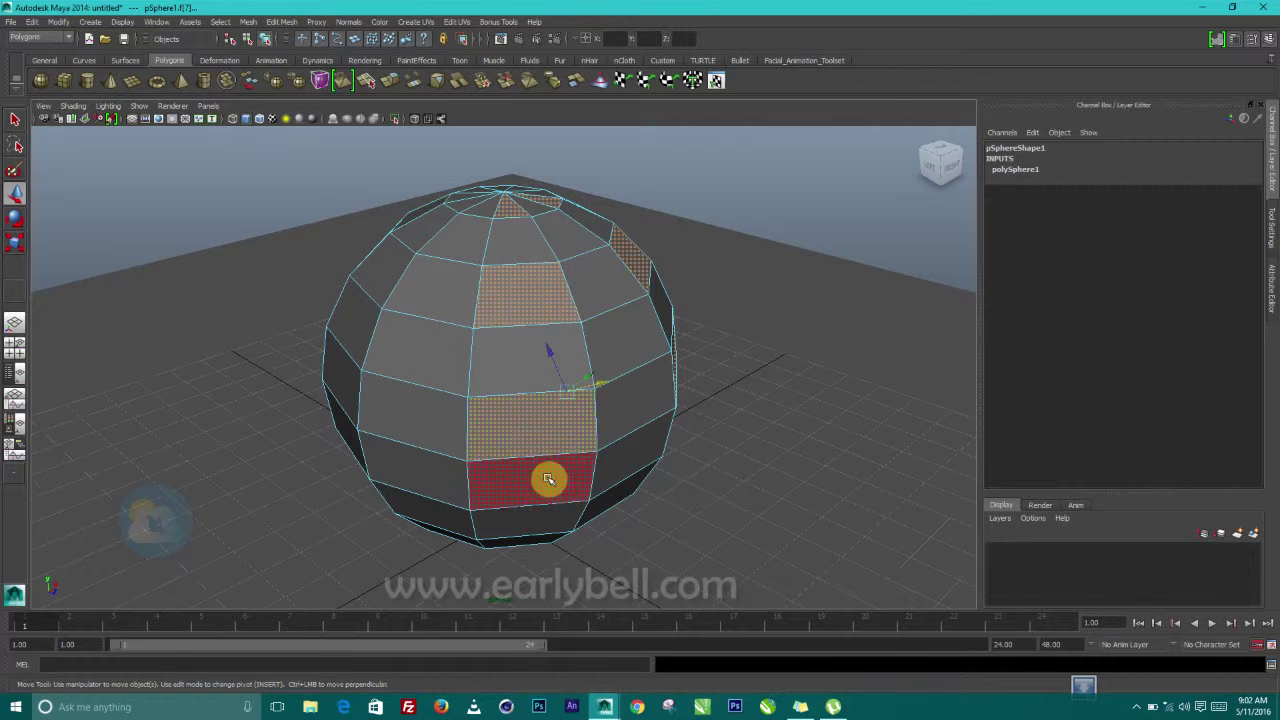
Add more alternating faces around the sides, back and top of the sphere
alt+drag(654, 463, 617, 451)
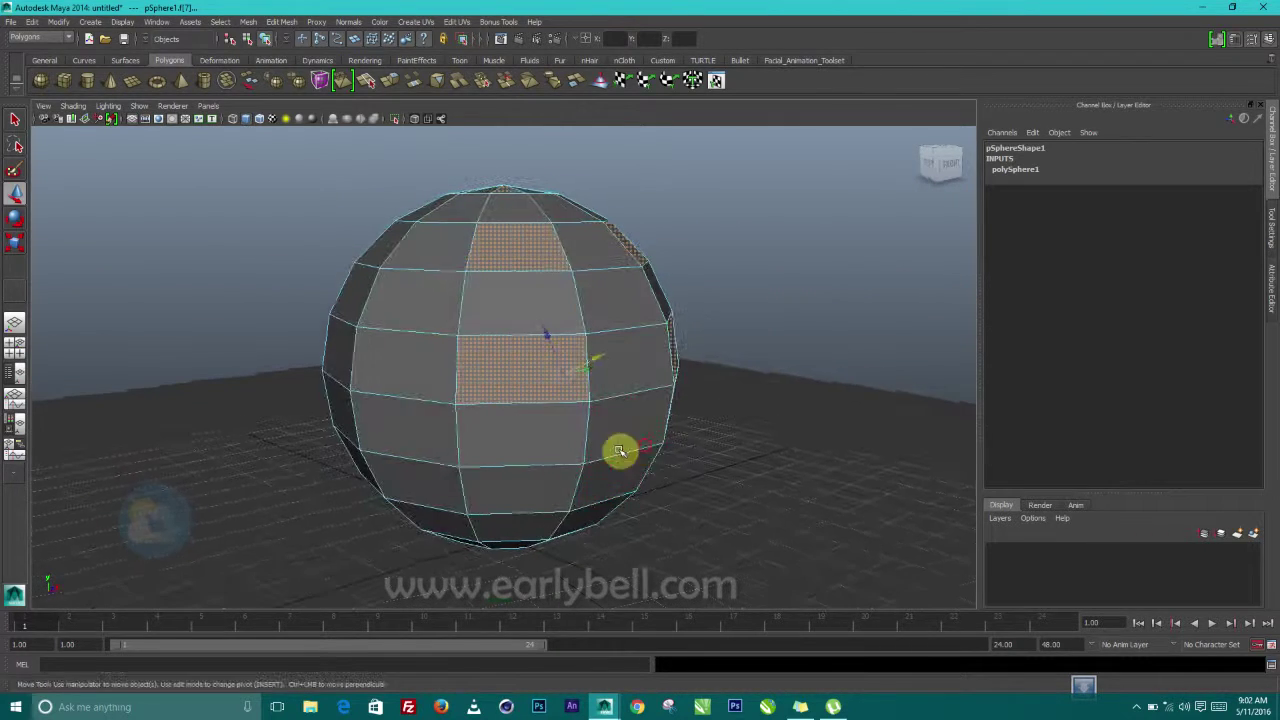
alt+drag(500, 474, 611, 446)
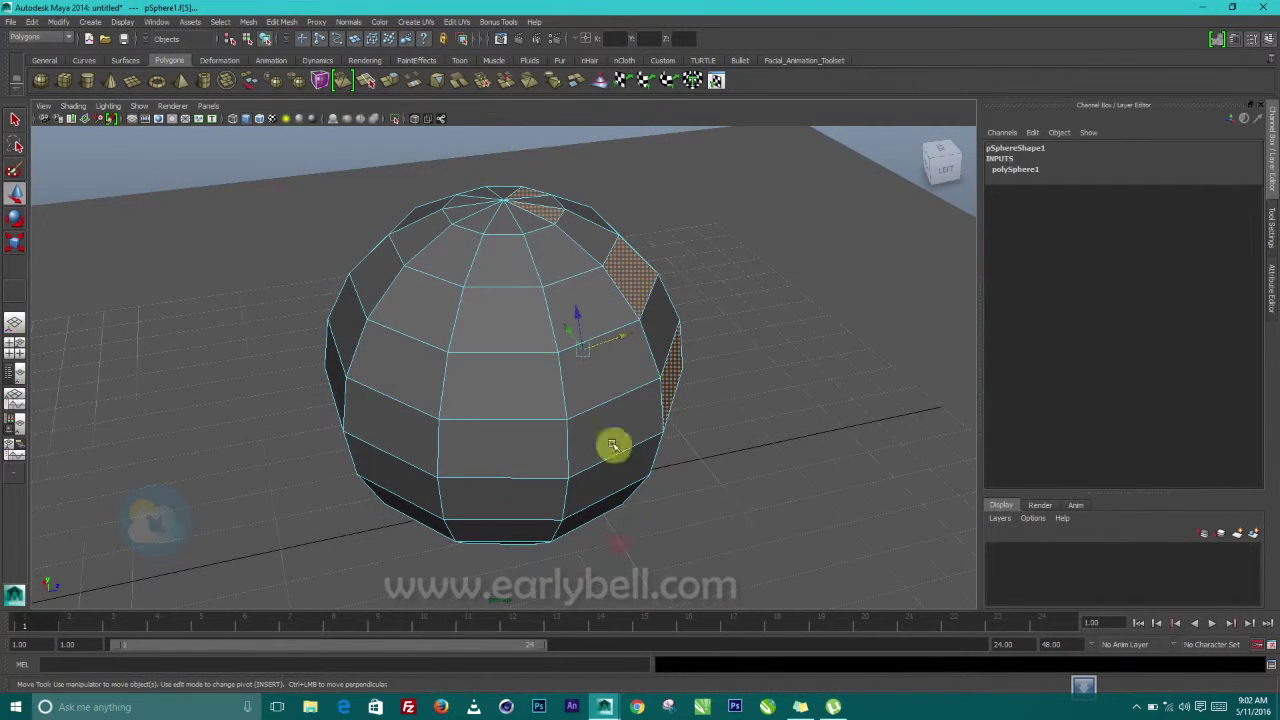
shift+click(500, 318)
shift+click(500, 443)
alt+drag(514, 463, 629, 514)
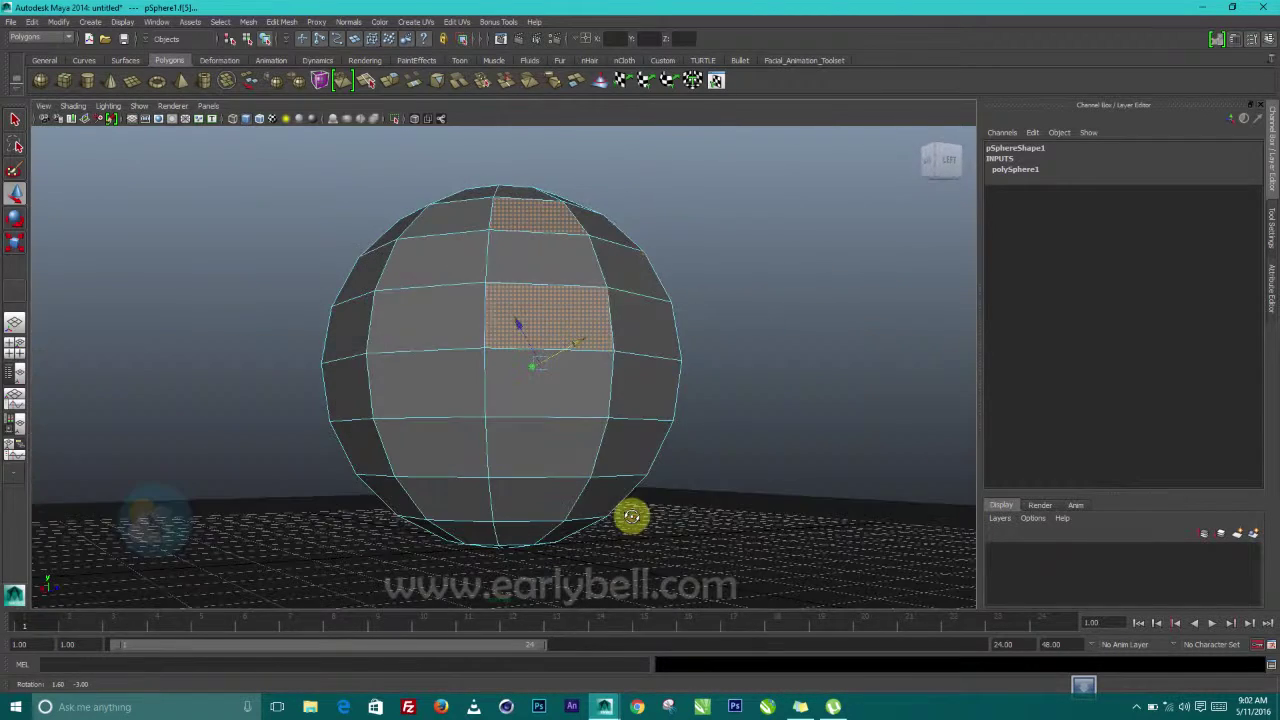
alt+drag(549, 467, 632, 503)
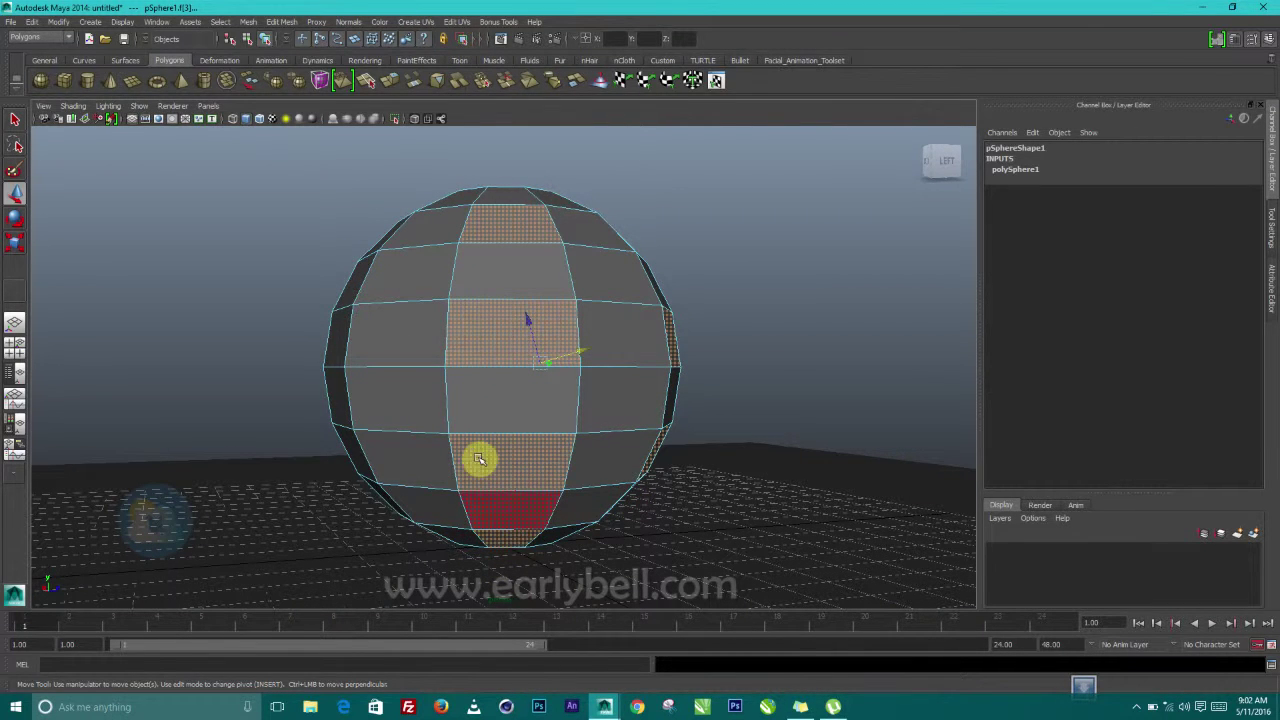
alt+drag(479, 459, 626, 471)
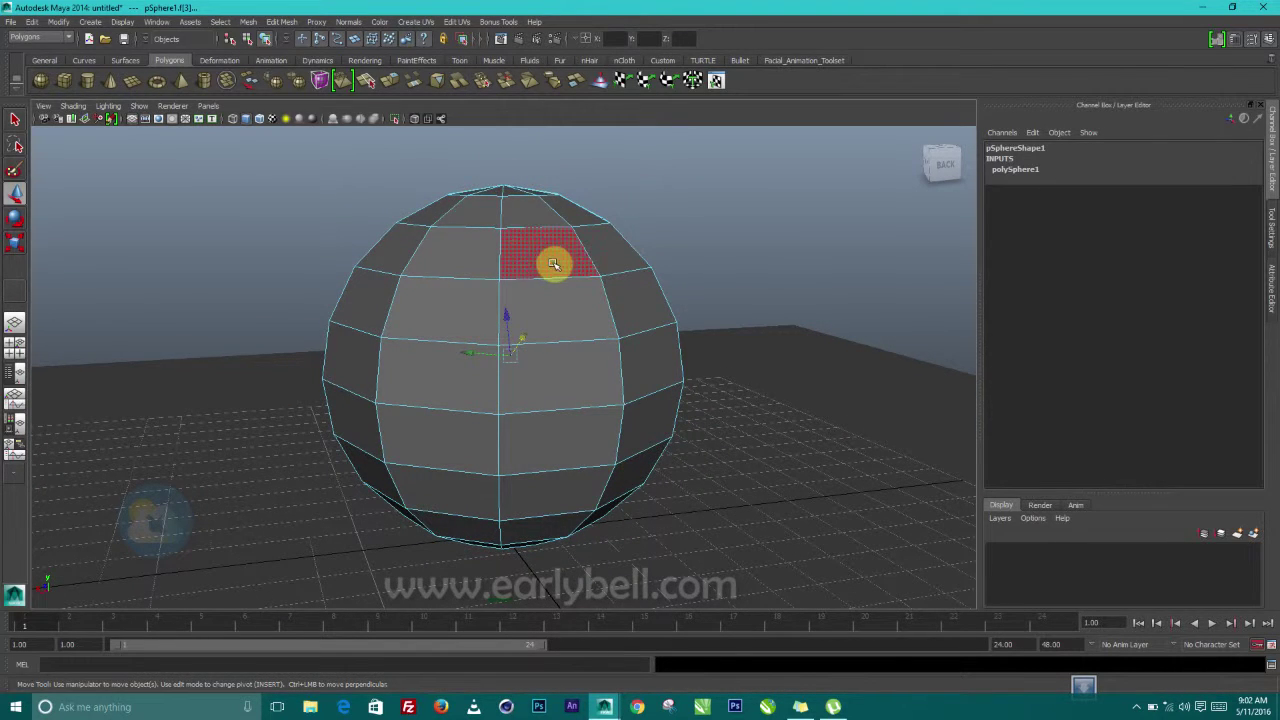
alt+drag(553, 264, 523, 297)
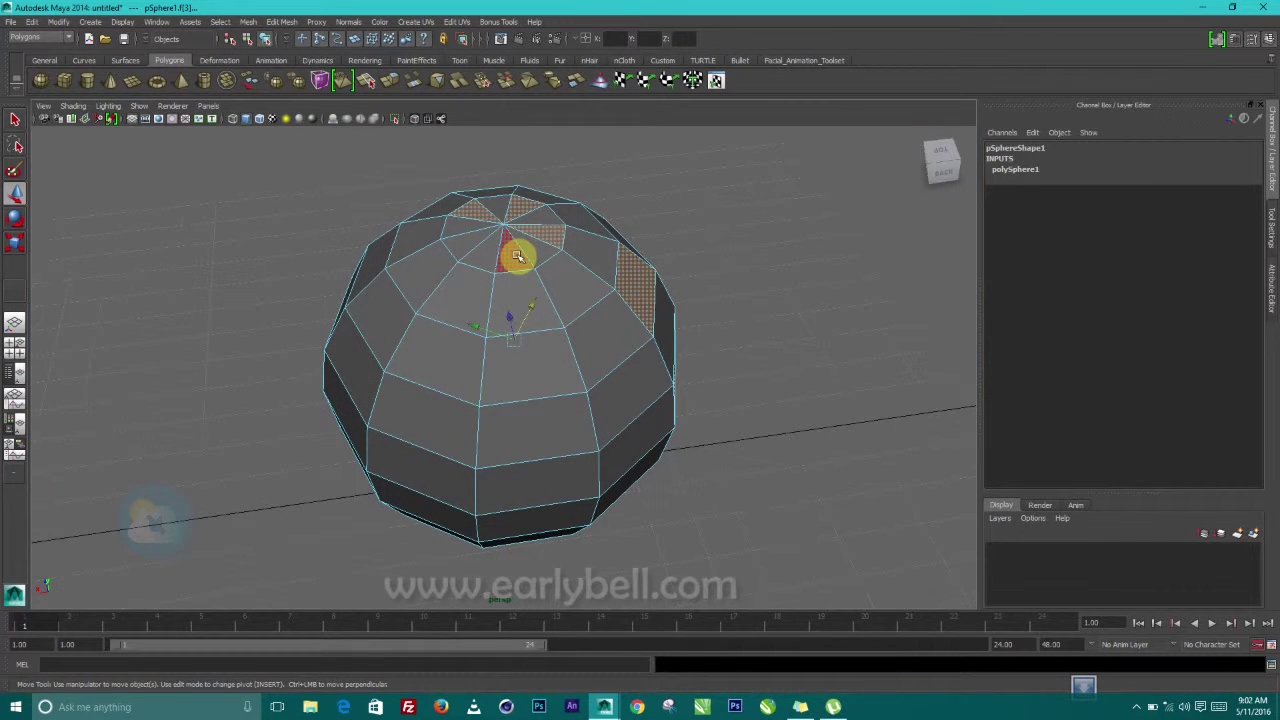
shift+click(515, 290)
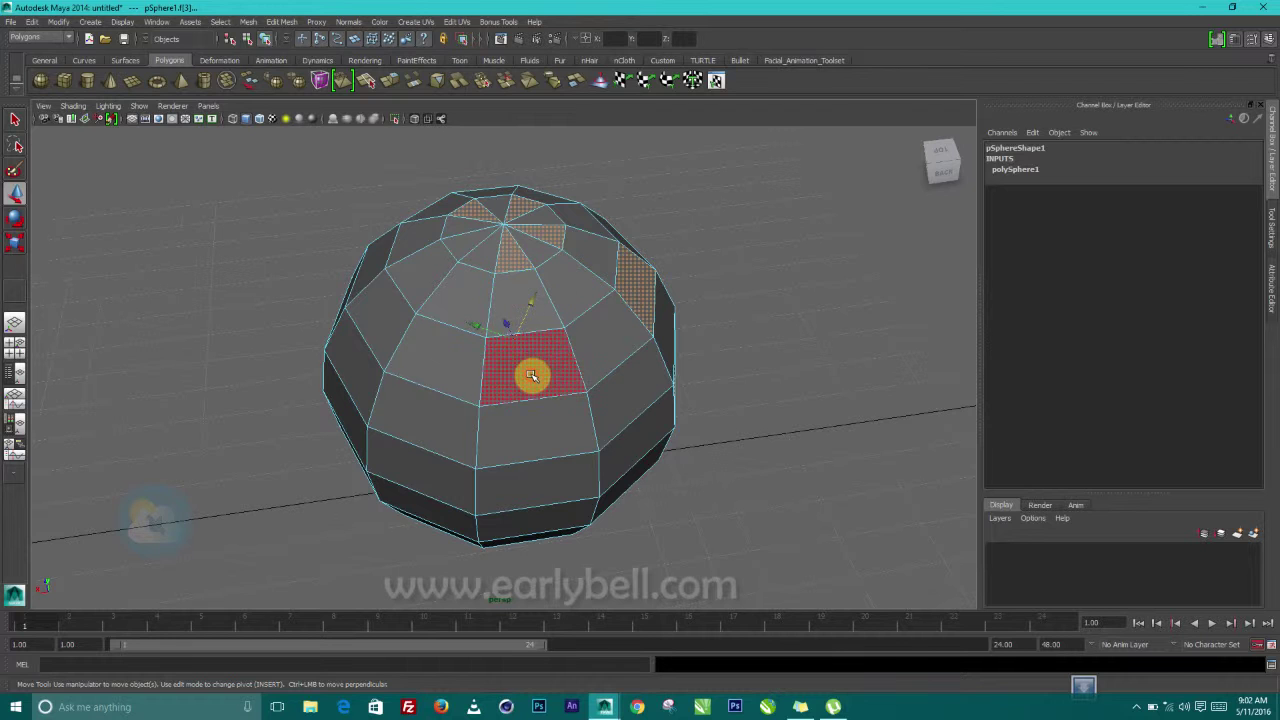
shift+click(529, 371)
alt+drag(603, 489, 571, 434)
shift+click(486, 371)
Add the remaining lower and front faces, then extrude all selected faces
alt+drag(540, 487, 646, 492)
shift+click(500, 465)
shift+click(506, 527)
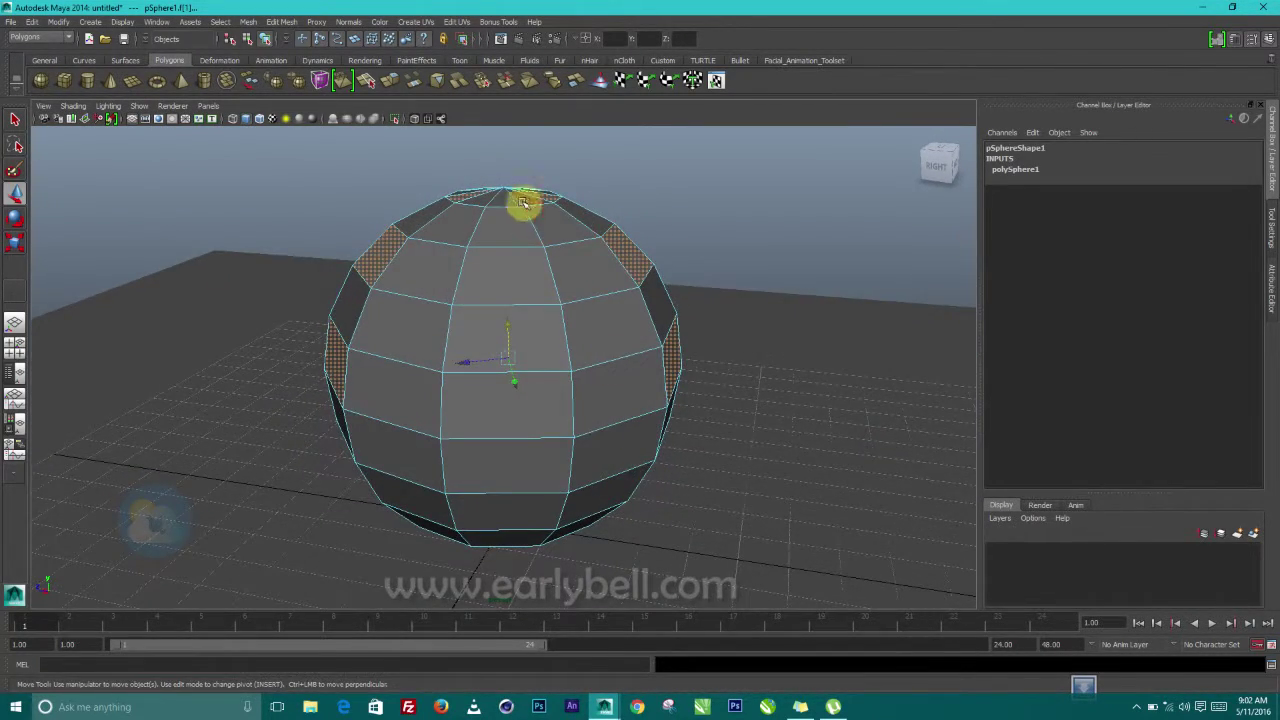
alt+drag(500, 210, 505, 240)
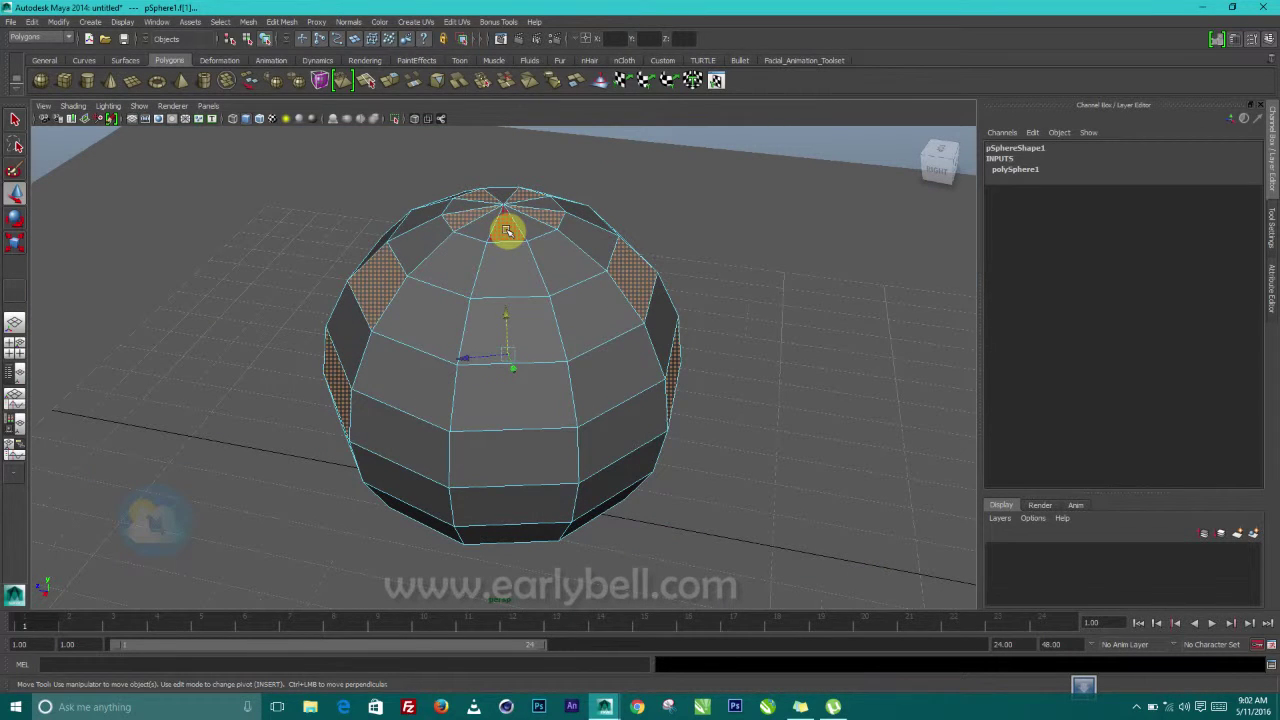
shift+click(528, 345)
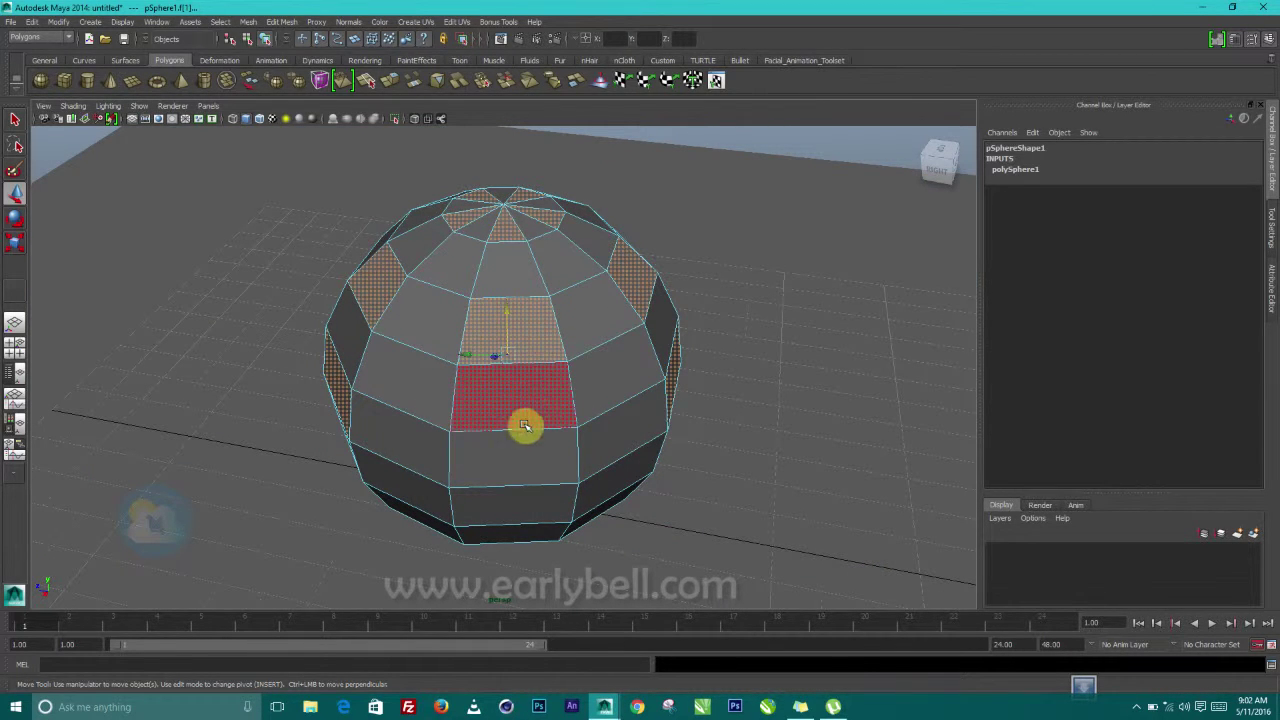
alt+drag(700, 451, 700, 443)
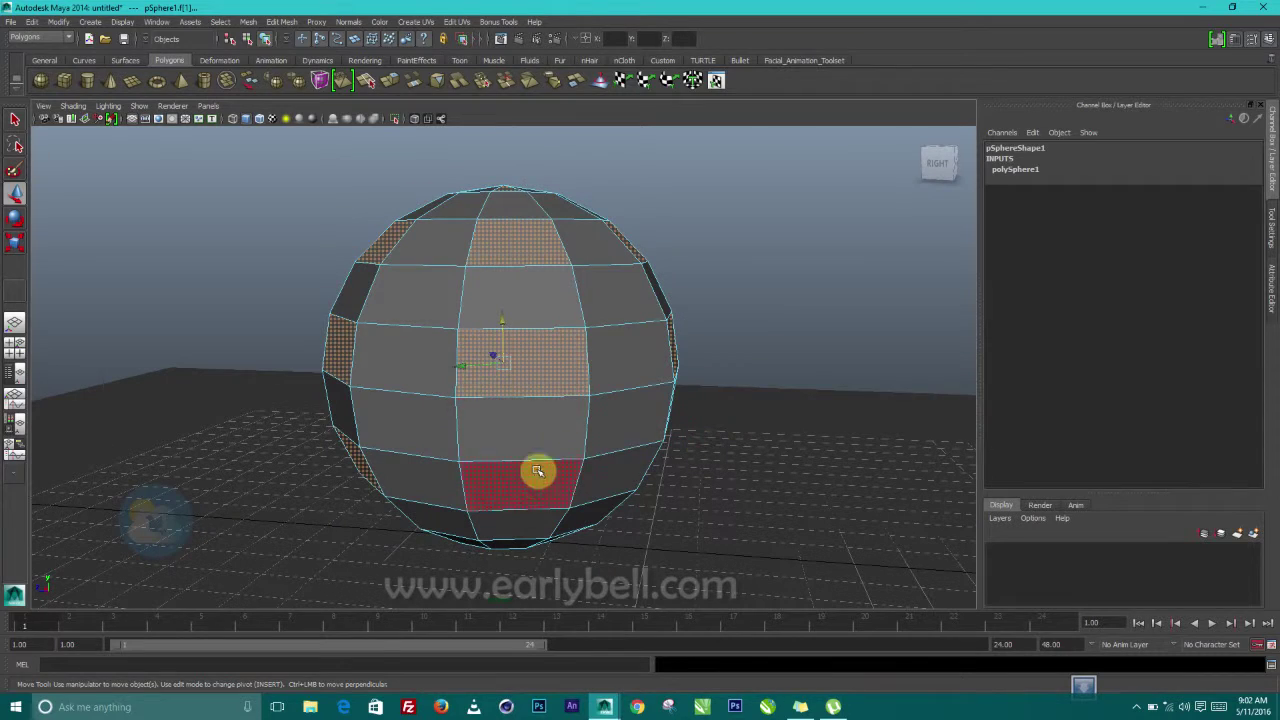
shift+click(552, 489)
alt+drag(563, 474, 558, 369)
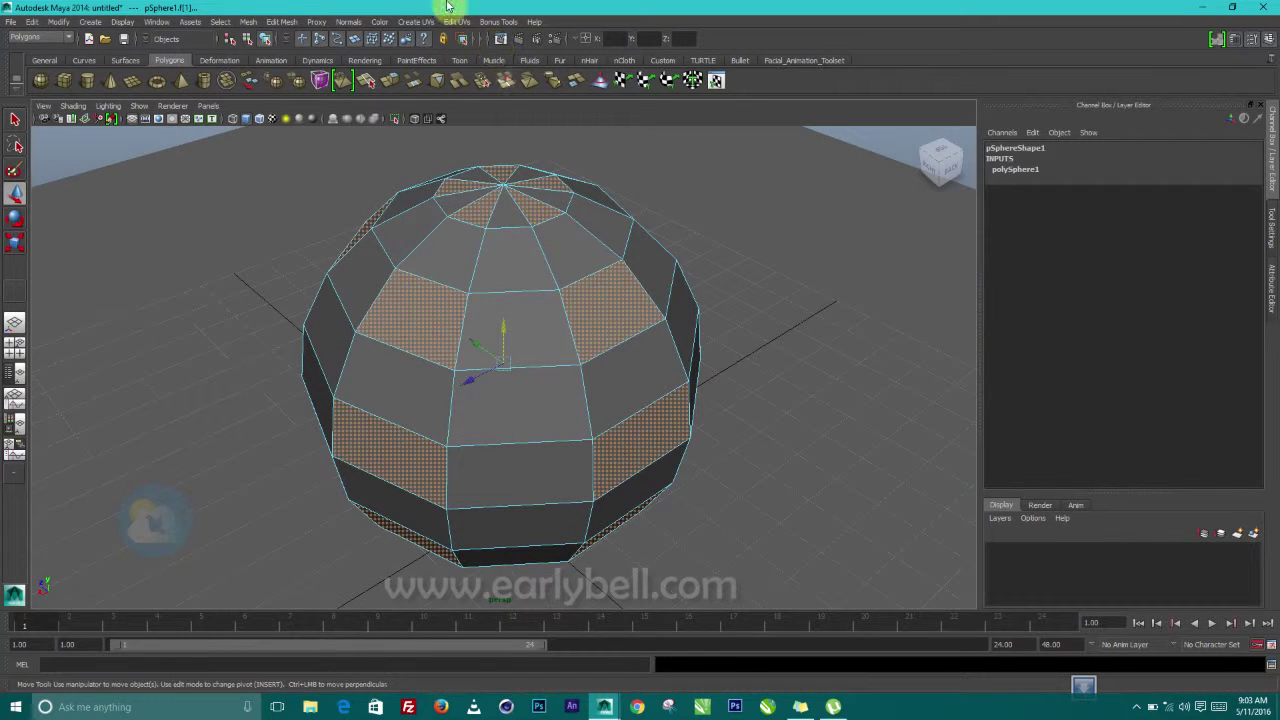
click(393, 84)
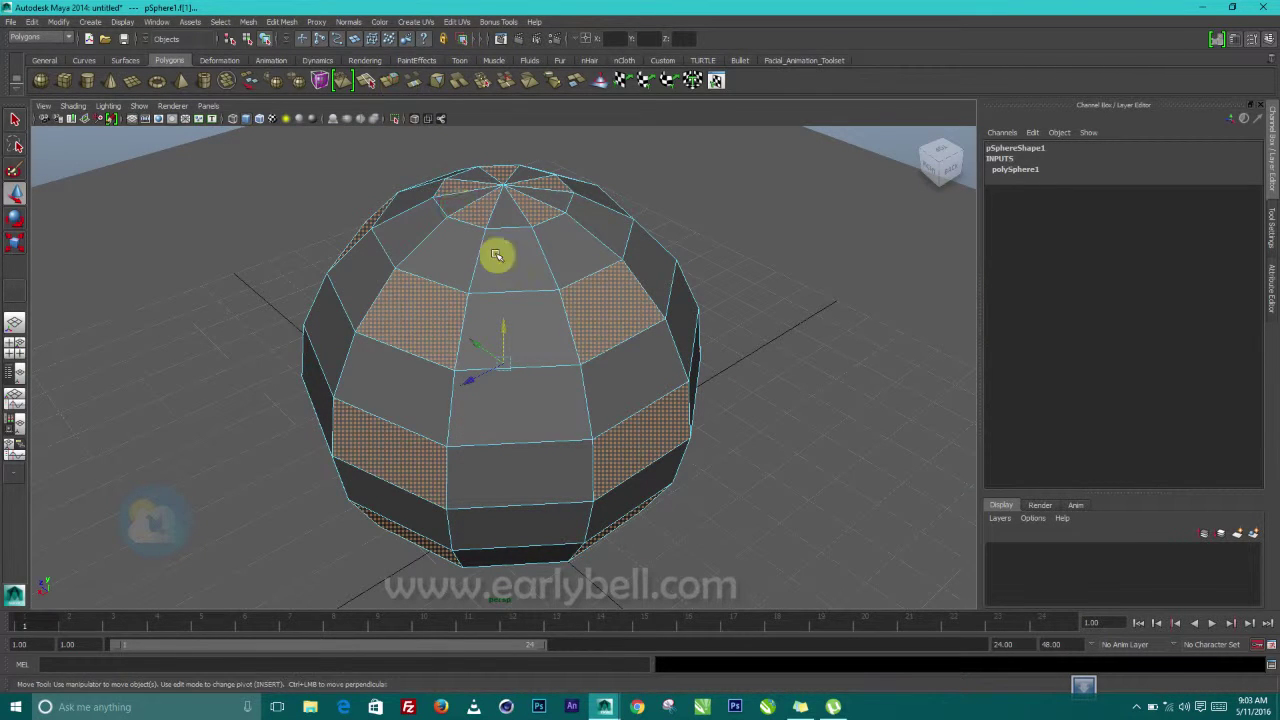
Inset the extrusion to 0.983 scale, repeat the extrude, and inset it to 0.983 again
alt+right_drag(543, 314, 694, 560)
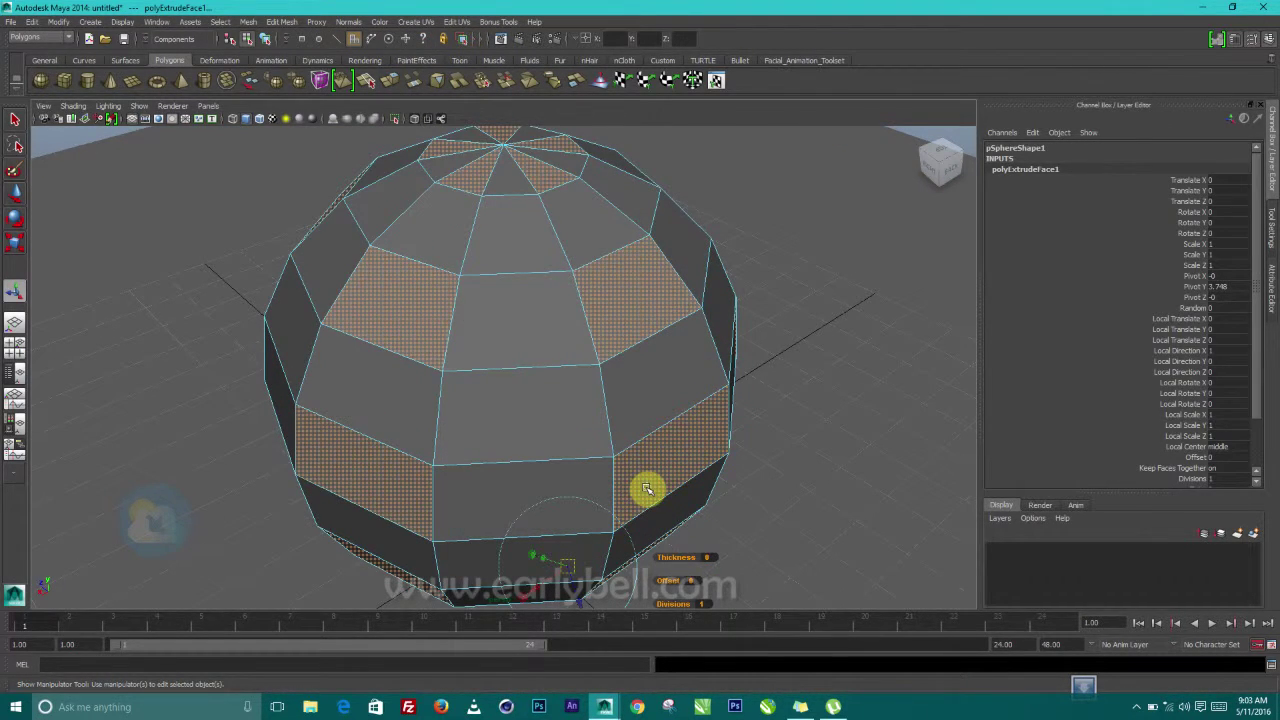
alt+right_drag(594, 394, 527, 368)
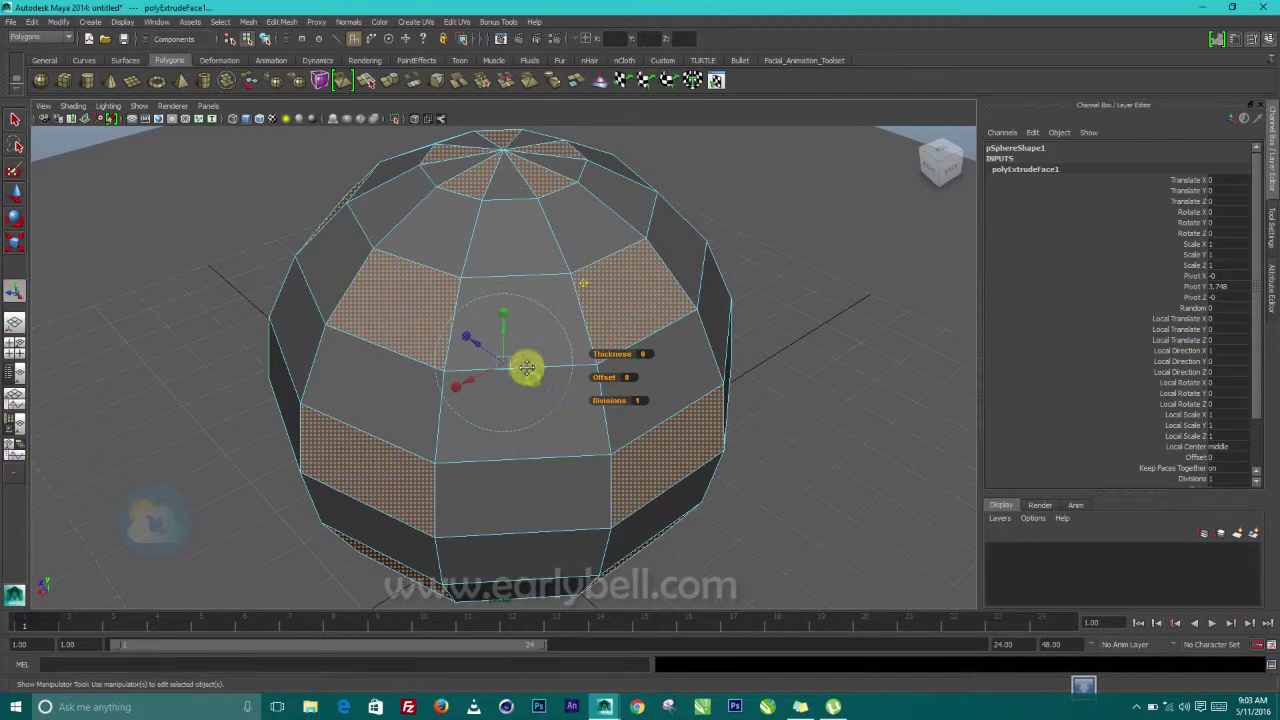
alt+drag(527, 368, 517, 351)
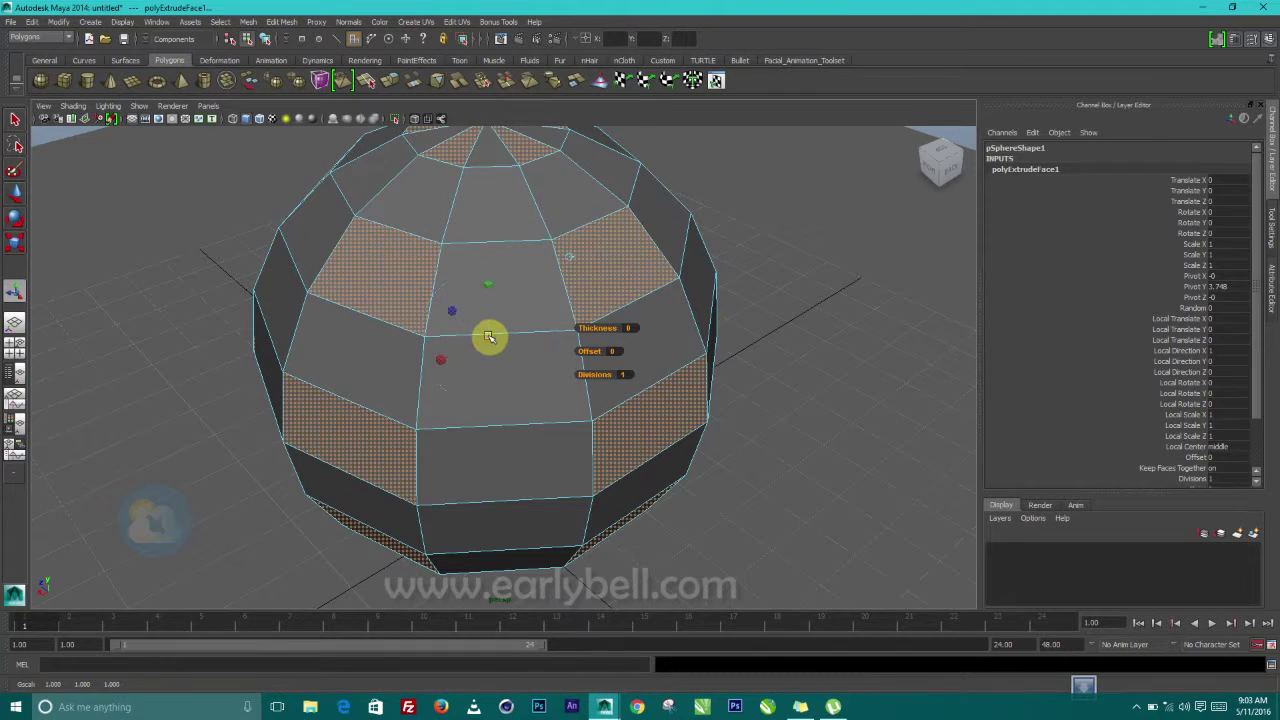
drag(488, 337, 487, 338)
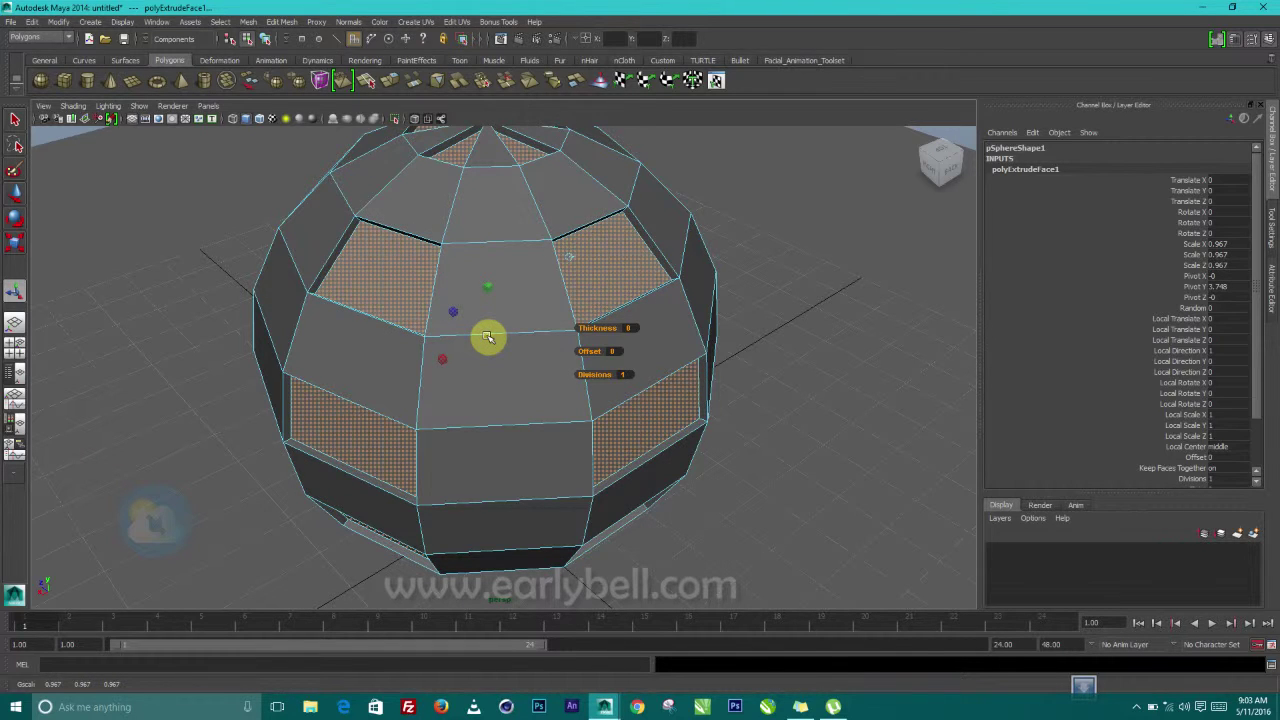
drag(487, 337, 489, 338)
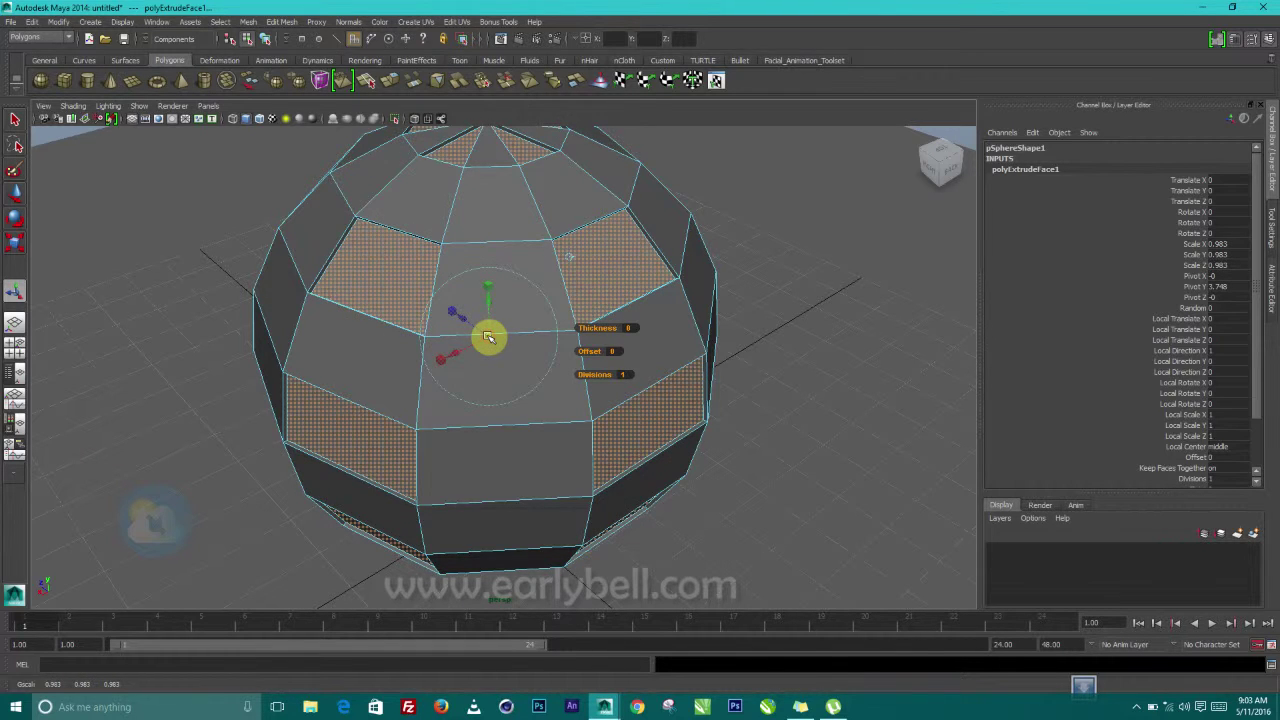
key(ctrl+e)
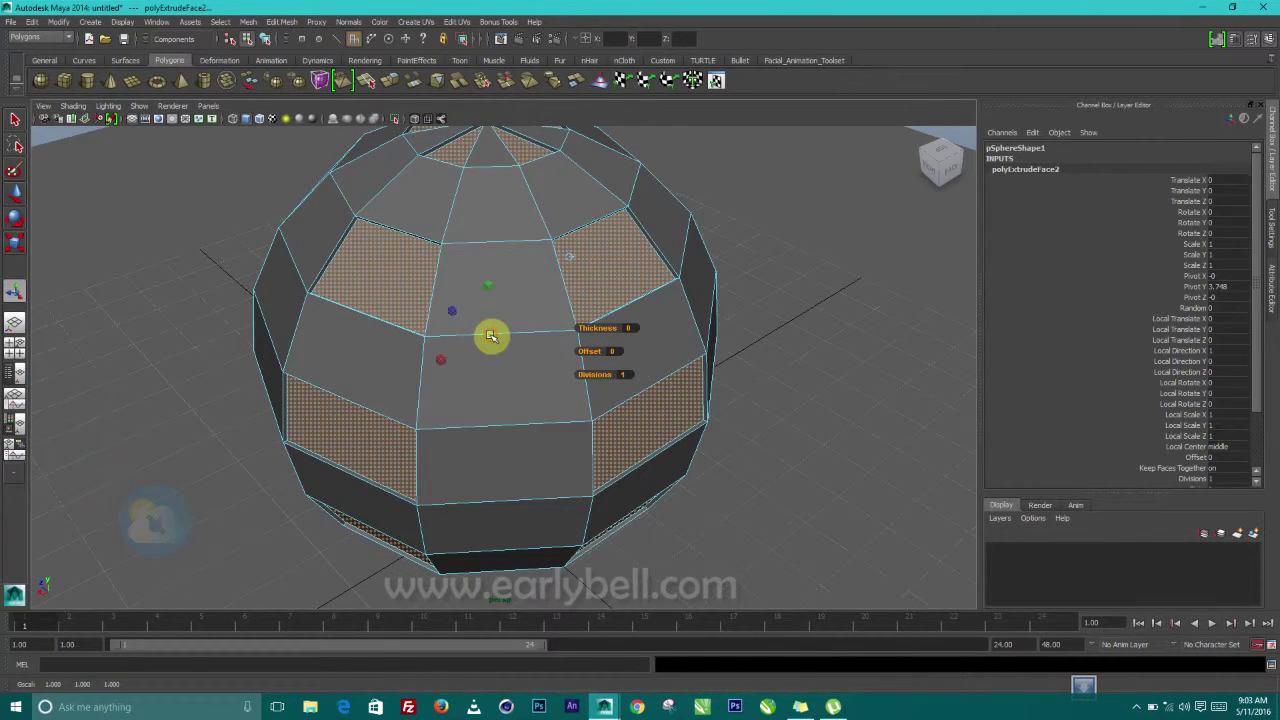
drag(490, 336, 489, 338)
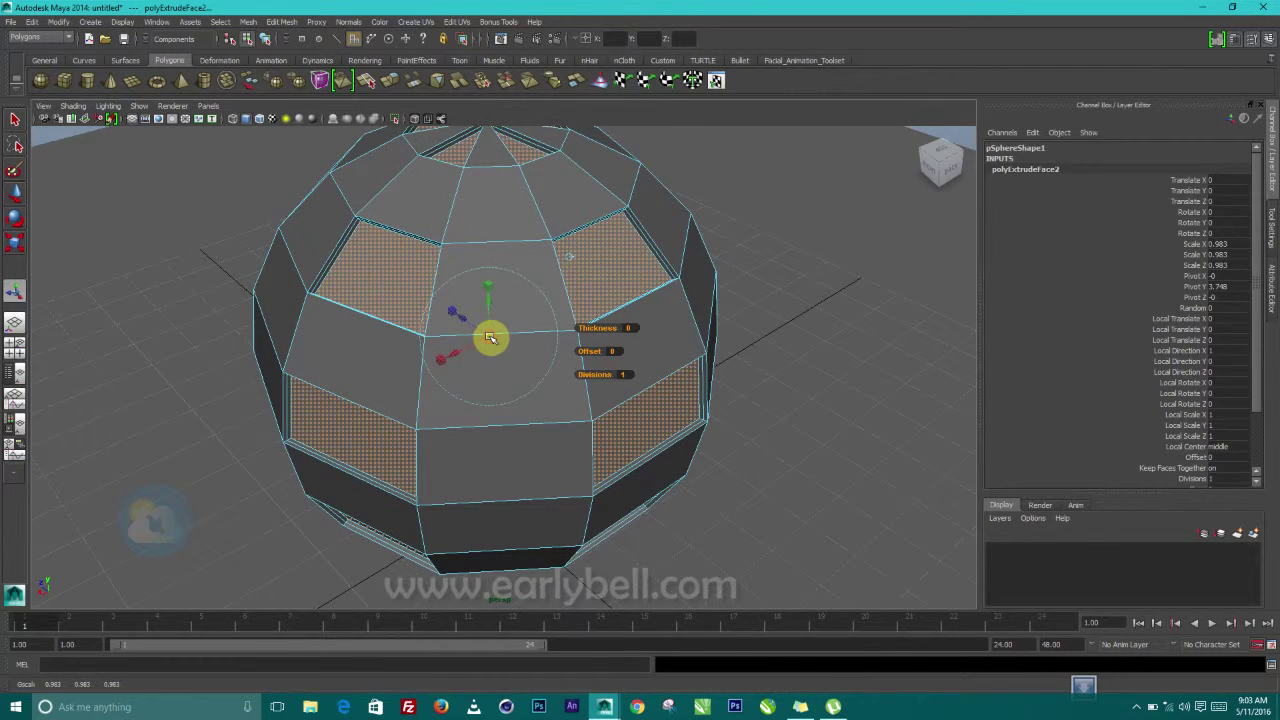
scroll(523, 263, up, 6)
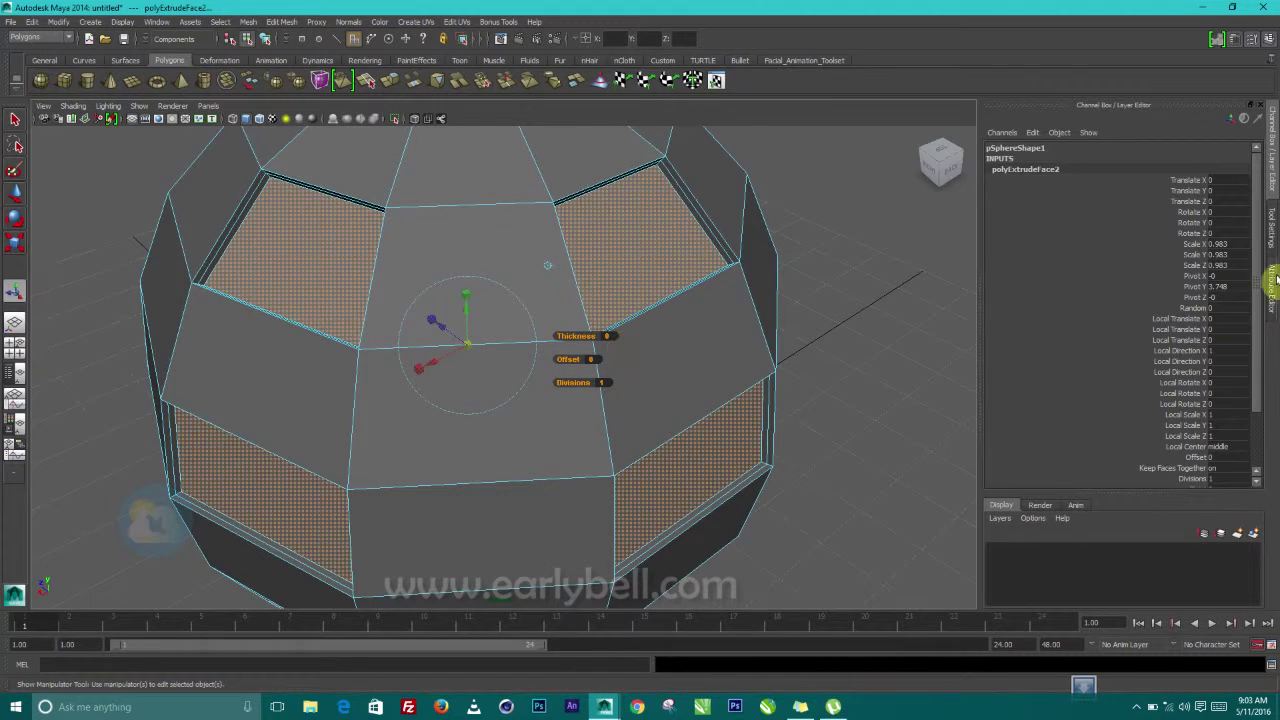
Set polyExtrudeFace2's Scale X to 0.8 in the Channel Box
click(1191, 250)
drag(1191, 250, 1194, 264)
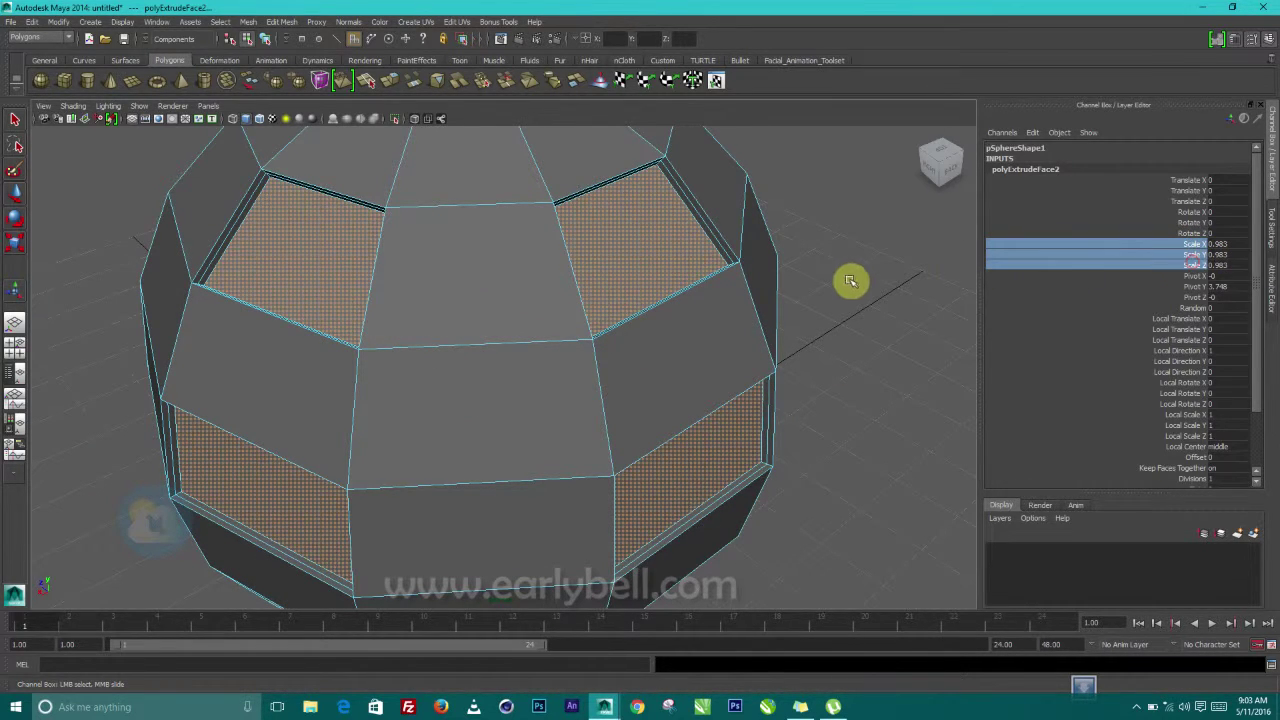
middle_drag(836, 286, 837, 286)
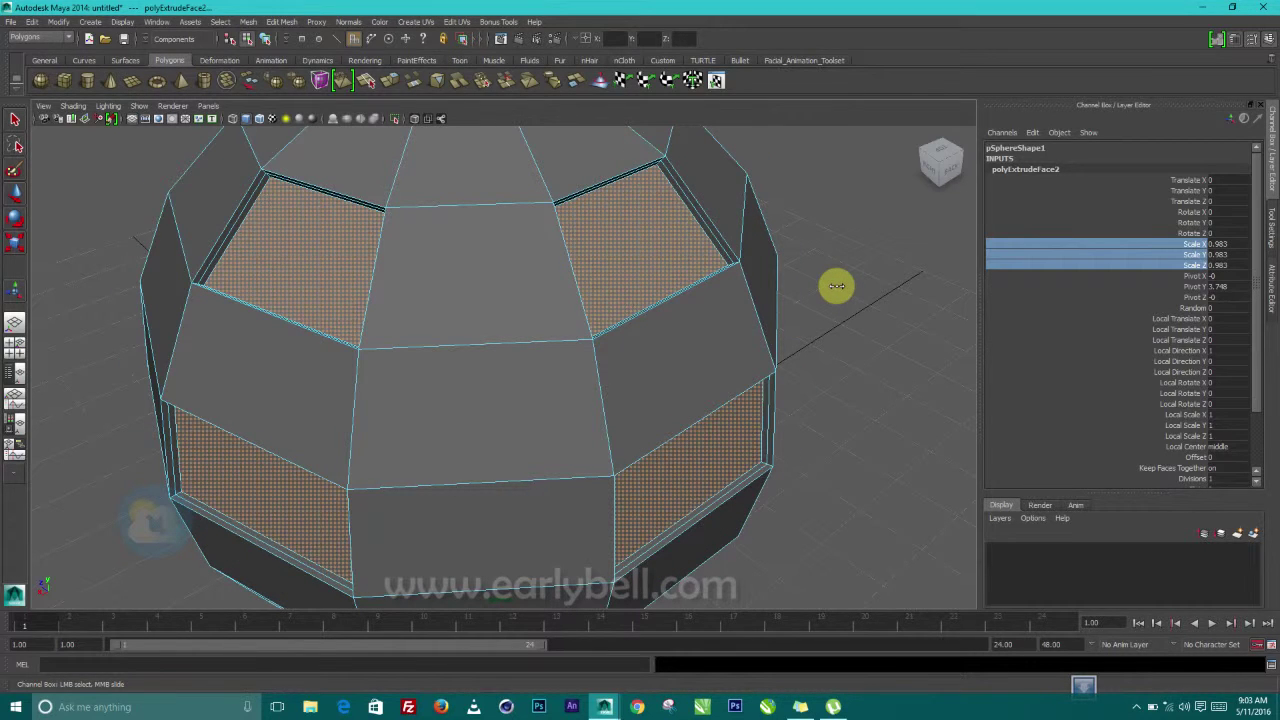
double_click(1223, 245)
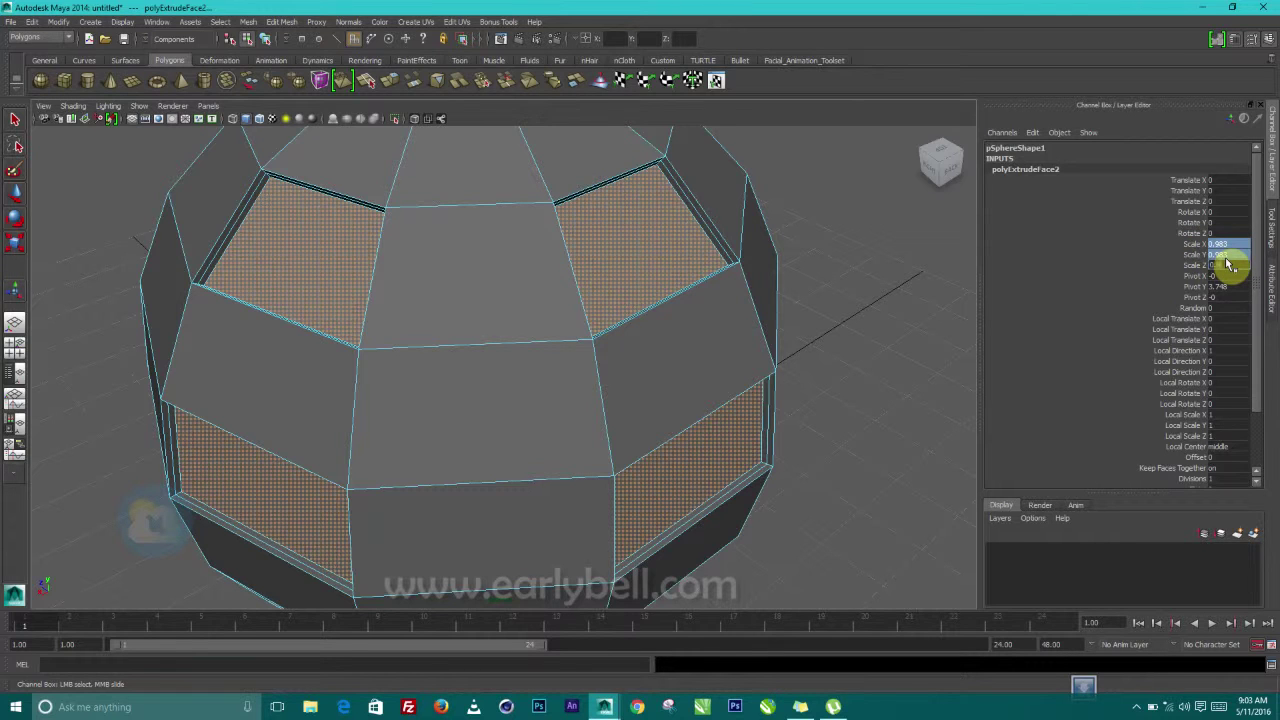
text(0.8)
key(Return)
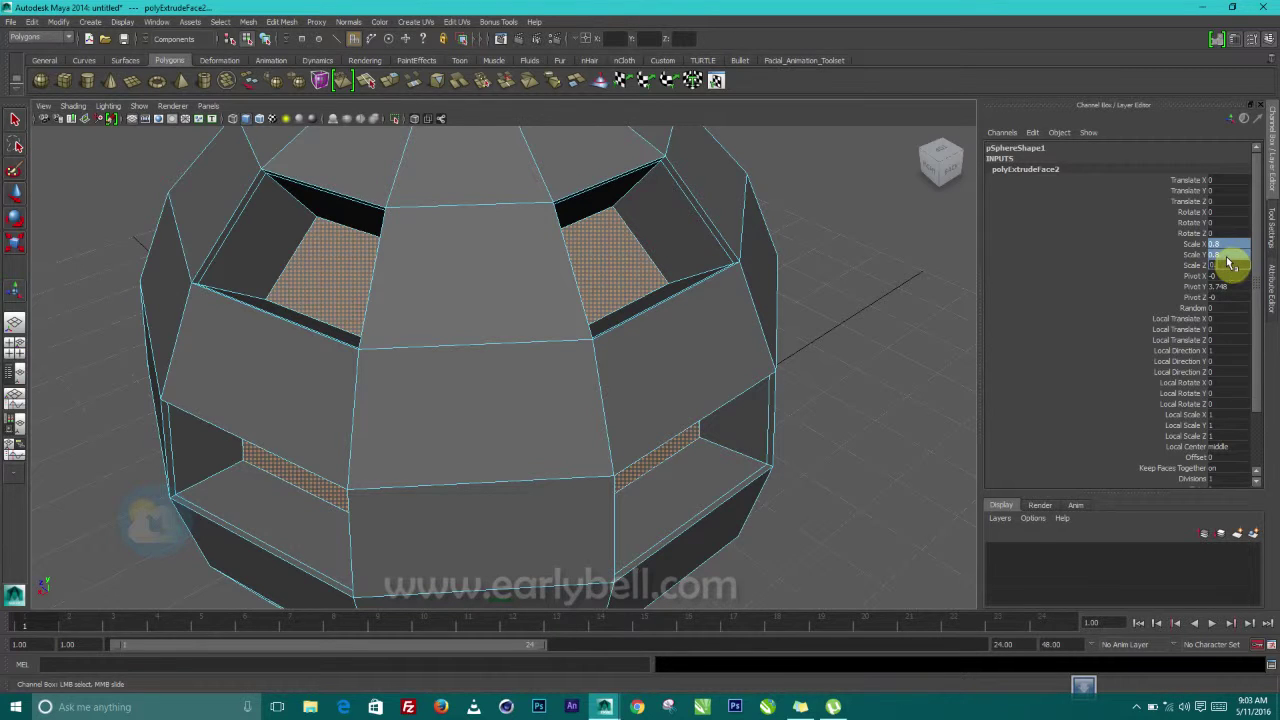
Adjust the extrusion's Scale X, Y and Z together until they read 0.99
middle_drag(1228, 260, 1229, 260)
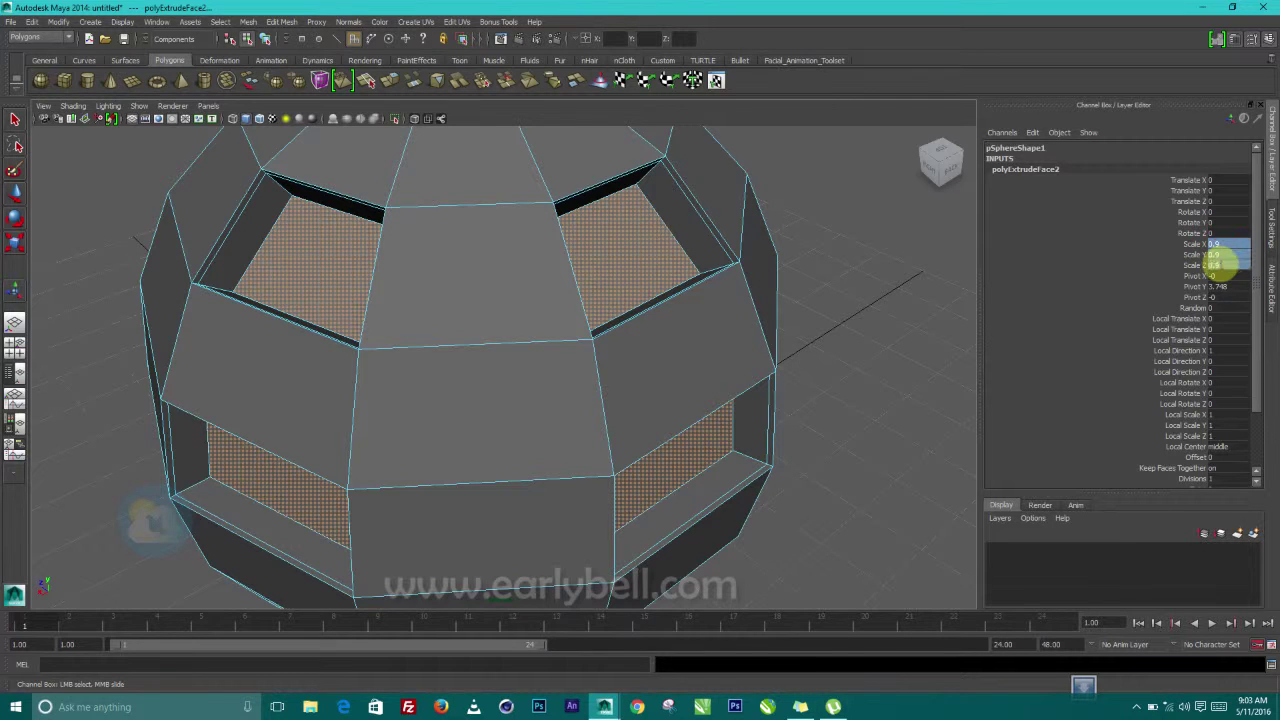
middle_drag(1226, 264, 1225, 264)
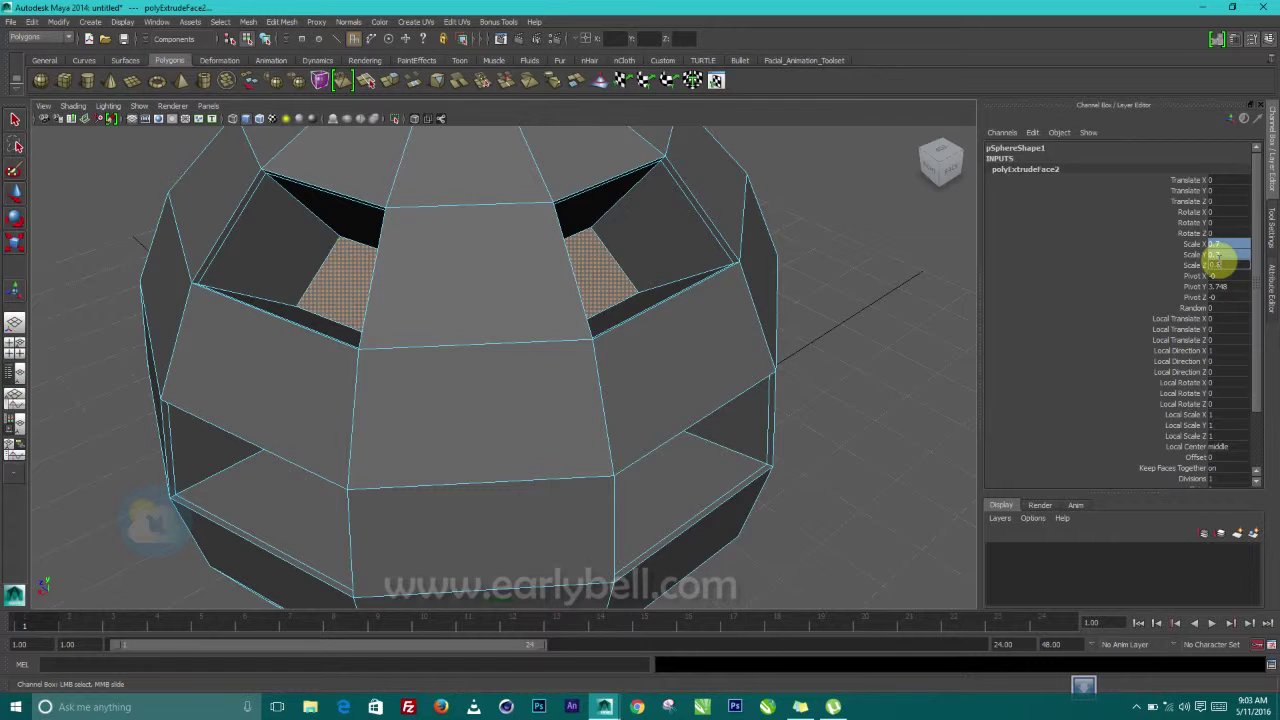
middle_drag(1222, 262, 1220, 262)
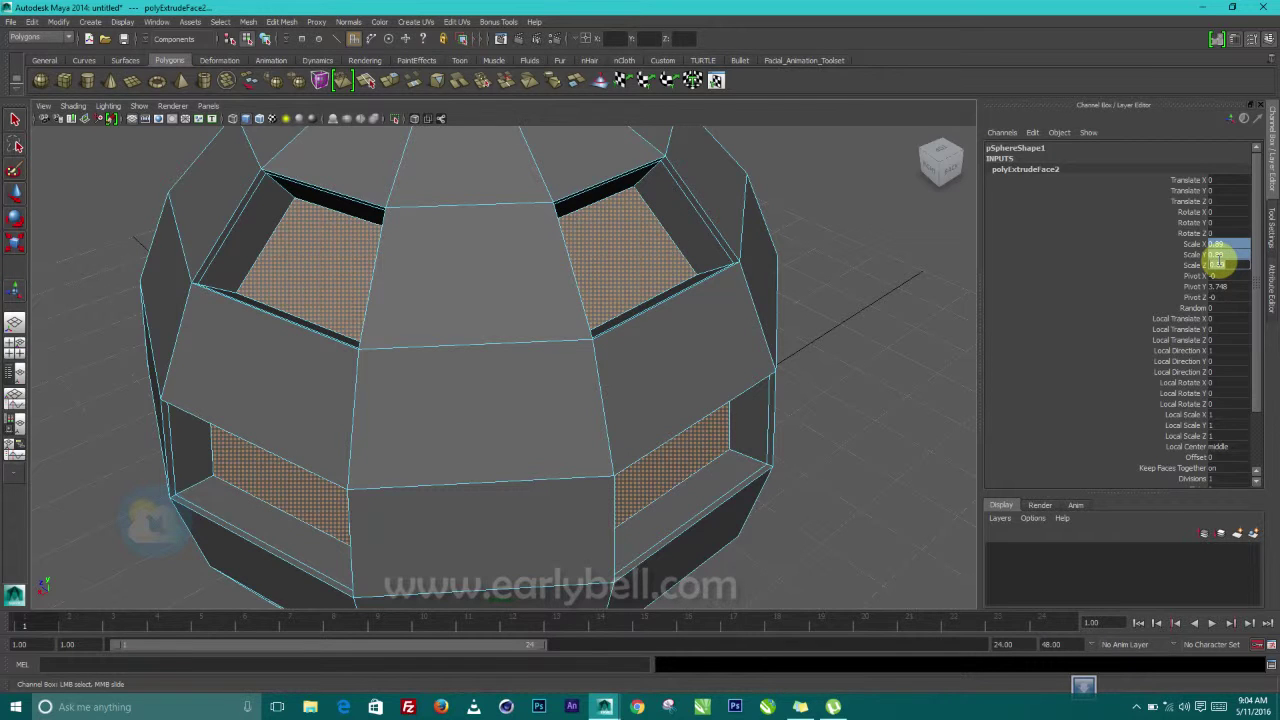
drag(1196, 245, 1200, 266)
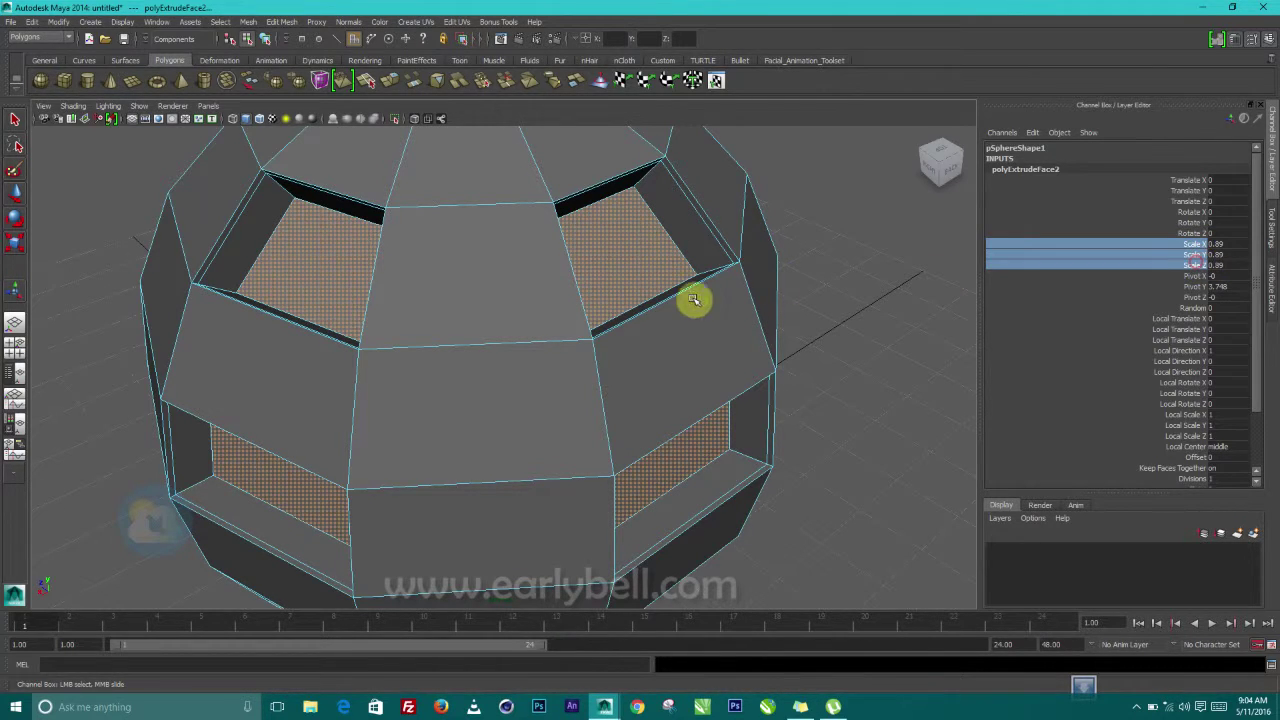
middle_drag(694, 300, 693, 298)
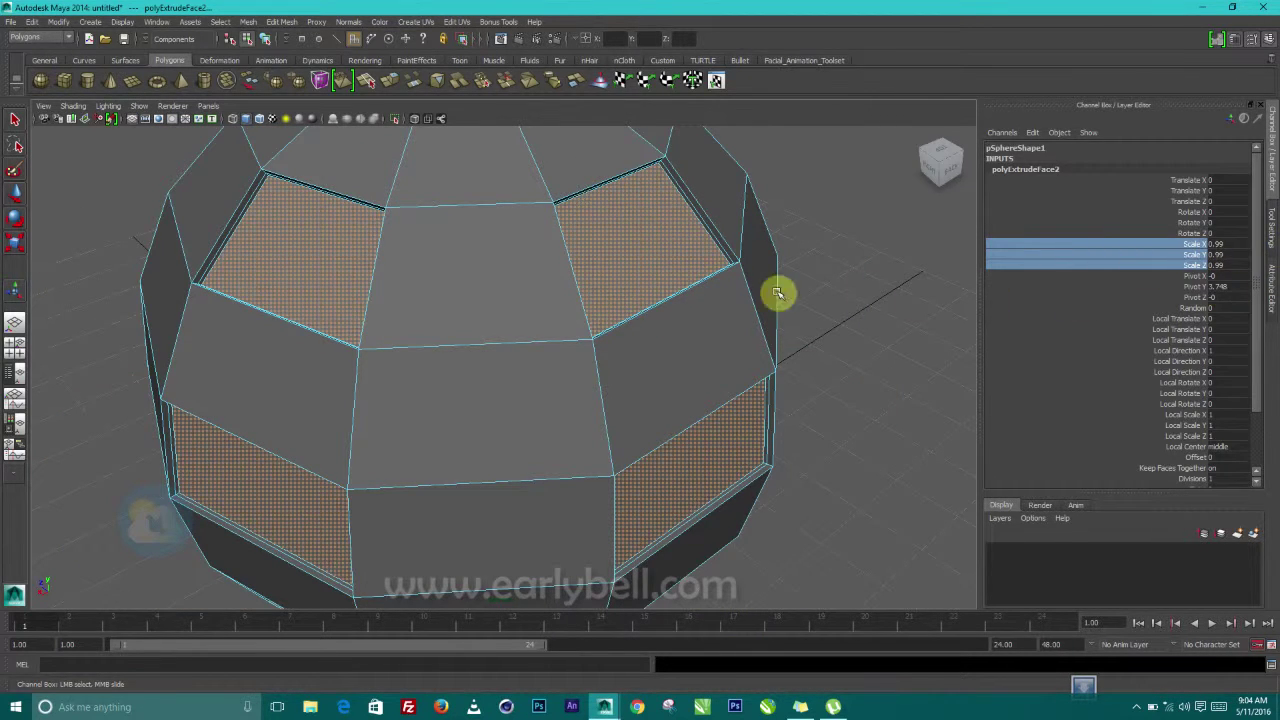
mouse_move(422, 290)
right_down()
mouse_move(487, 272)
mouse_move(409, 291)
mouse_move(422, 290)
right_up()
Delete the selected inset faces to open the holes and return to object mode
key(Delete)
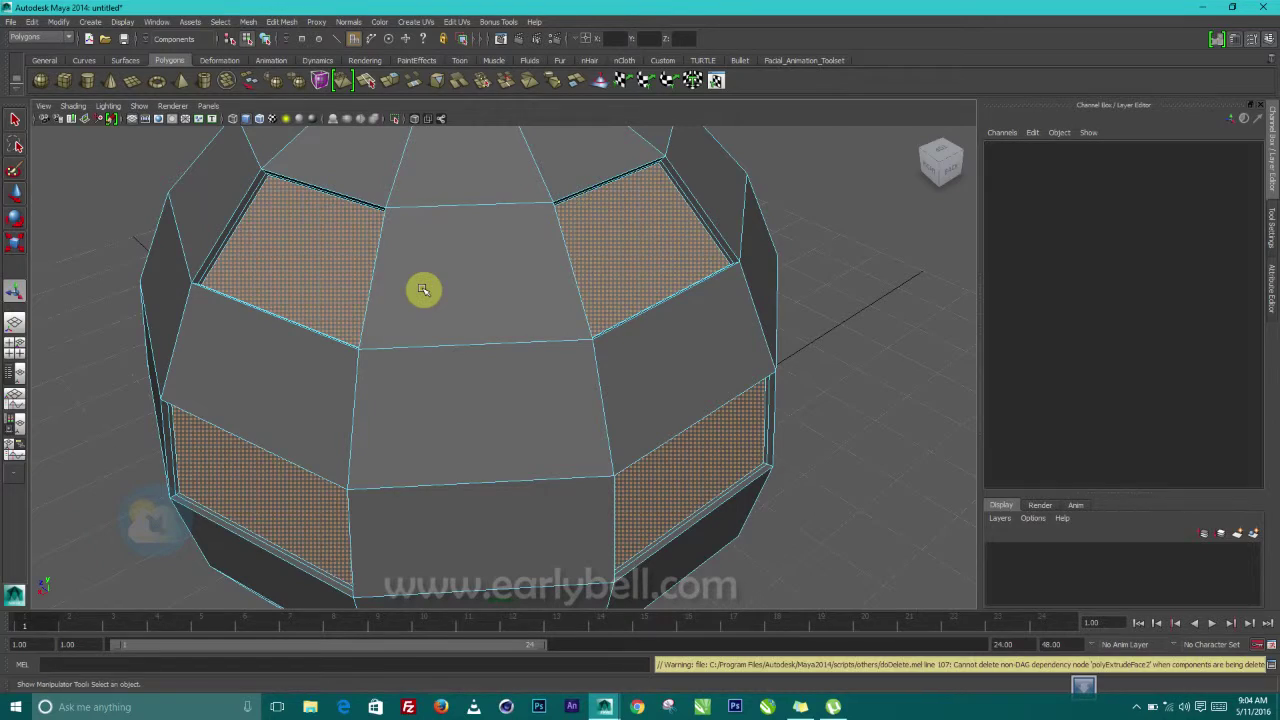
alt+drag(429, 237, 432, 332)
right_drag(432, 332, 510, 322)
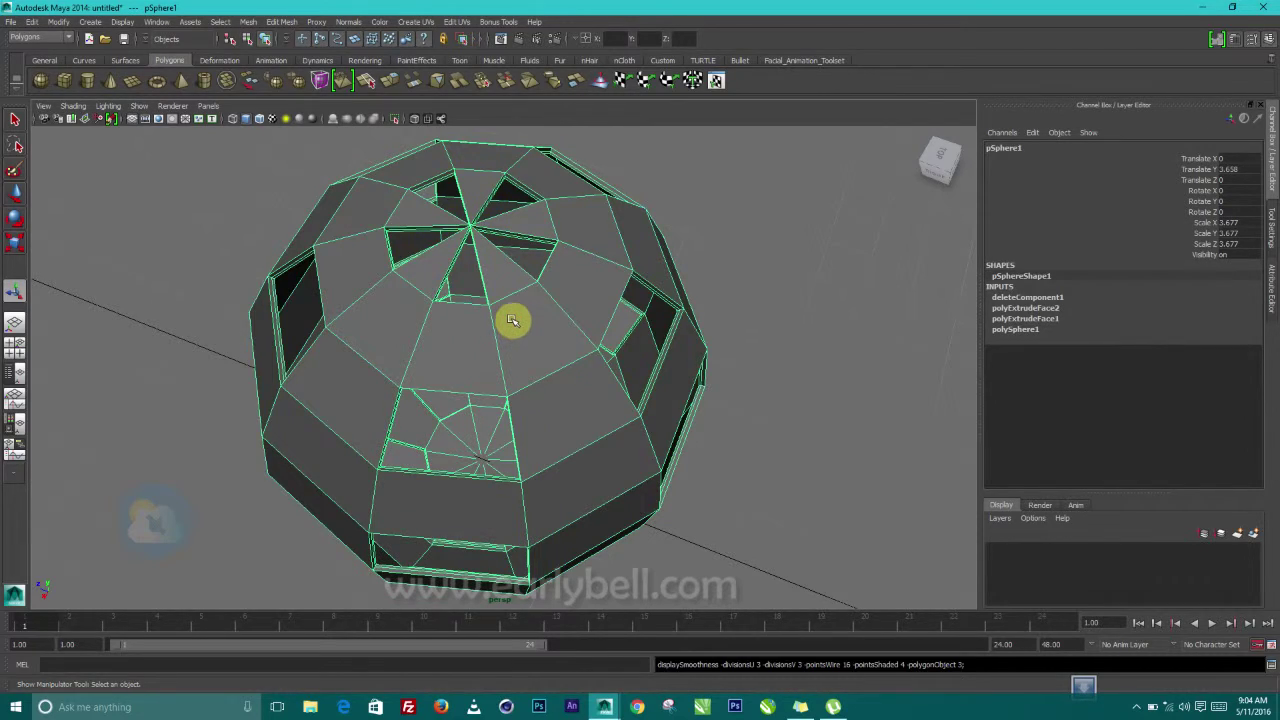
Preview the holed sphere smoothed and orbit around it to inspect the holes
key(3)
alt+drag(523, 314, 600, 360)
click(229, 214)
click(530, 334)
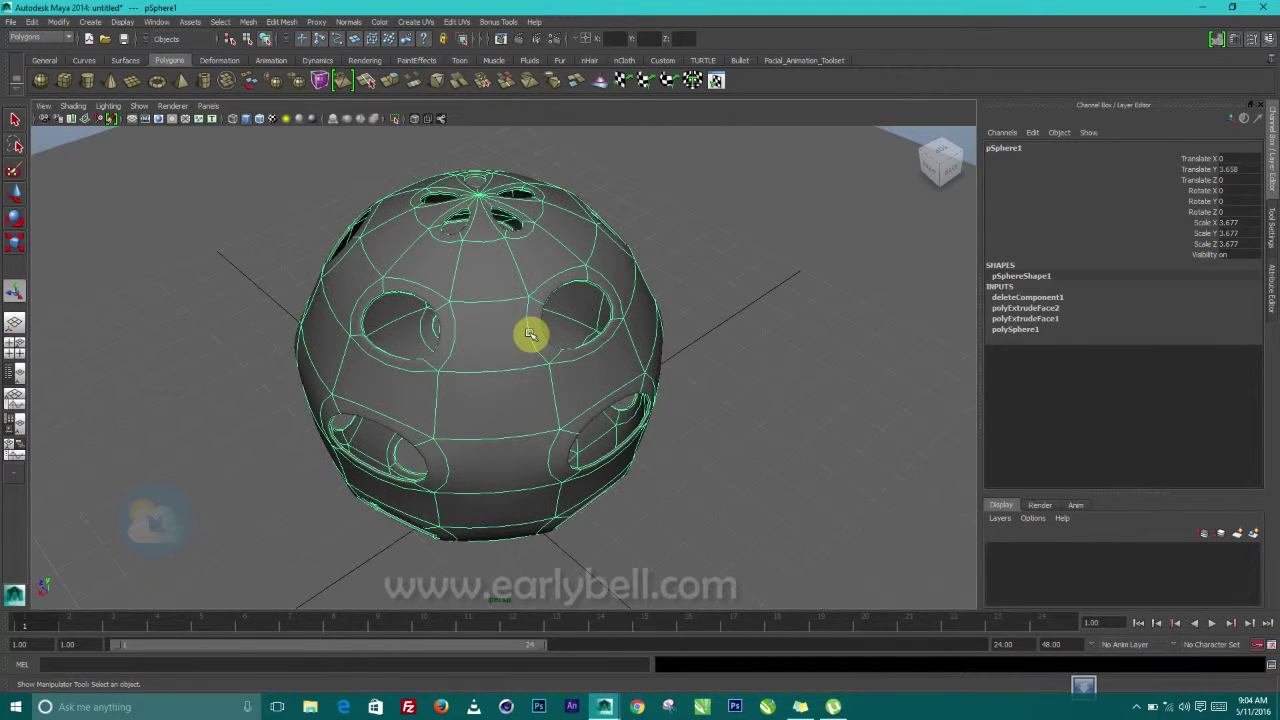
alt+drag(530, 334, 605, 321)
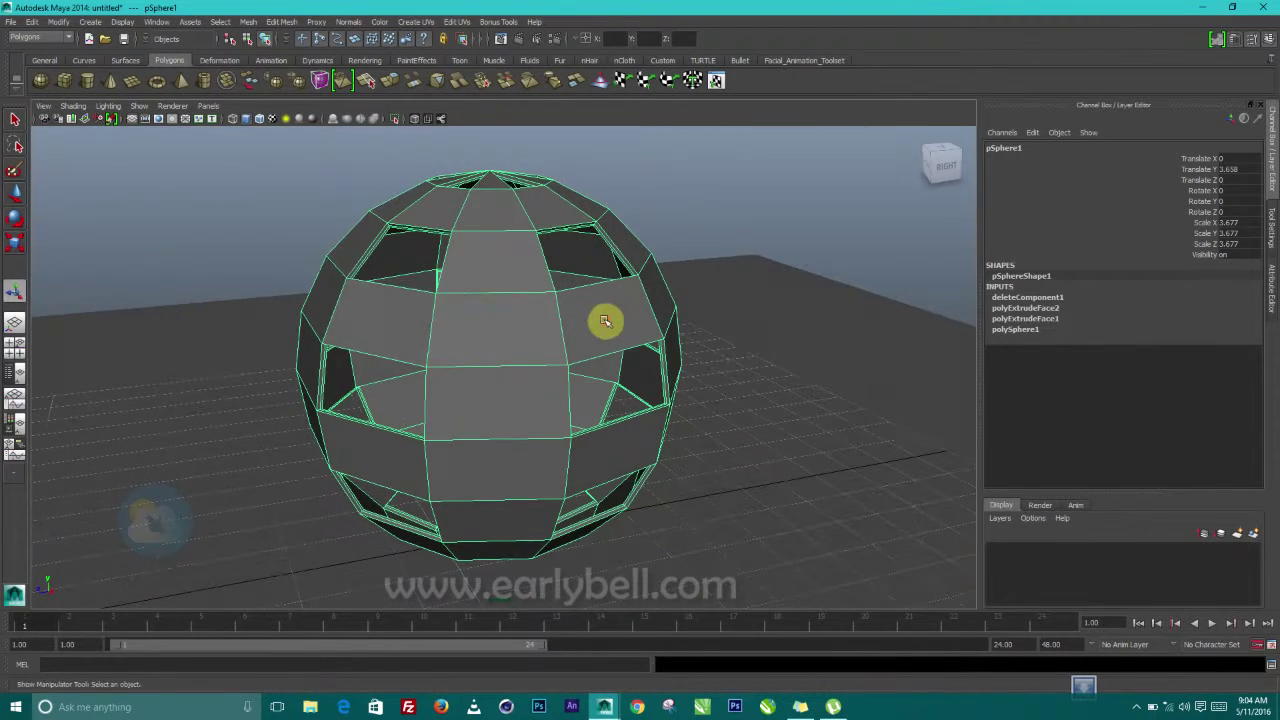
click(176, 210)
alt+drag(611, 374, 397, 323)
Apply Mesh > Smooth to the selected pSphere1
click(397, 323)
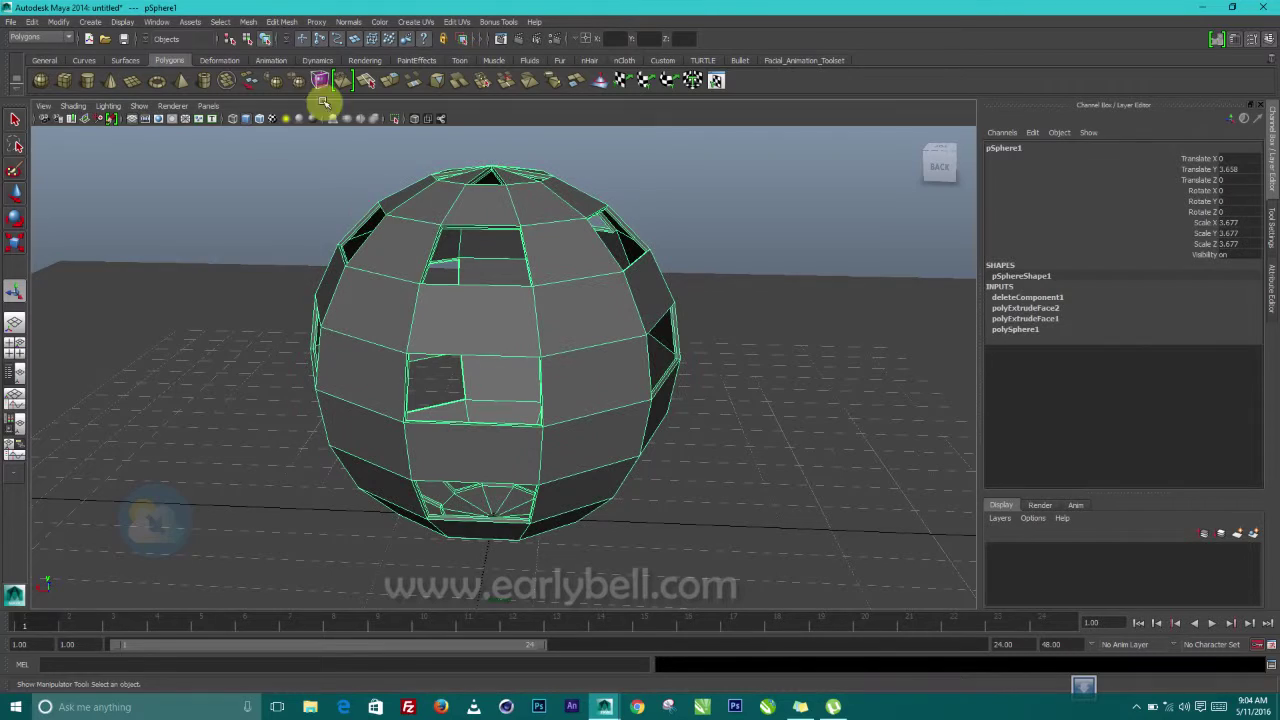
click(281, 22)
click(281, 22)
click(247, 22)
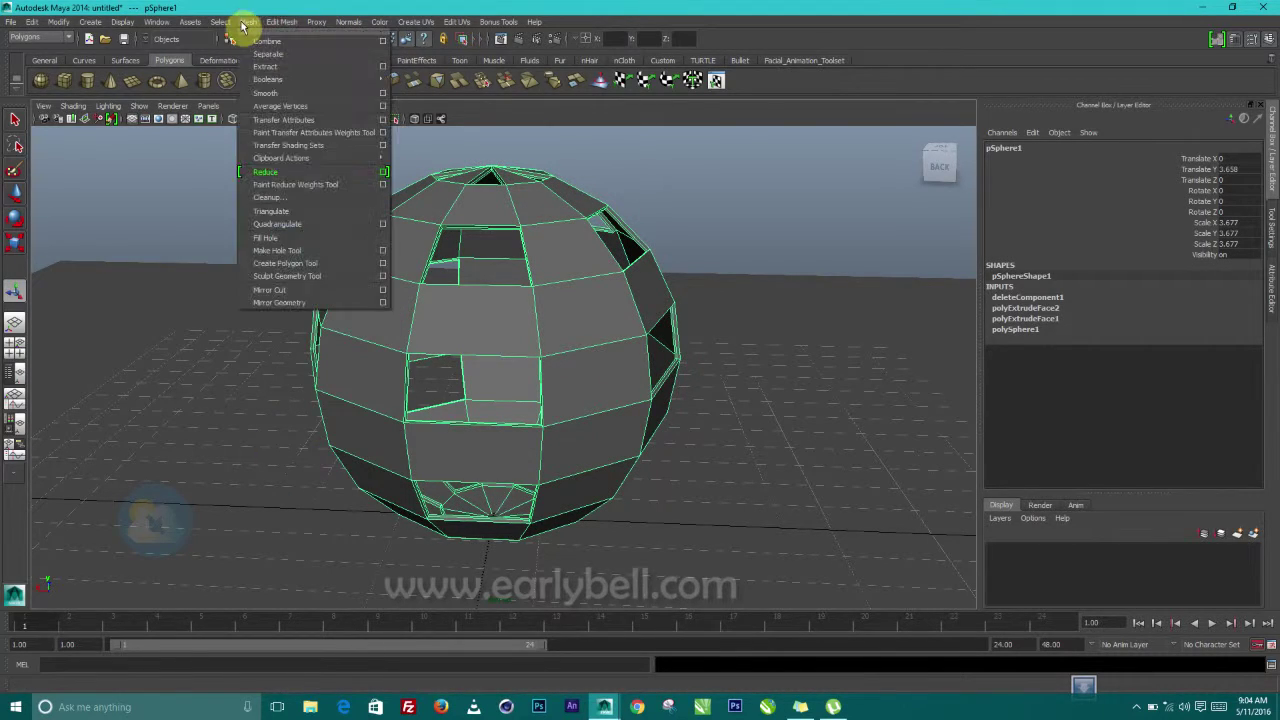
click(263, 92)
Orbit and zoom around the smoothed ball to inspect its rounded holes
alt+drag(580, 303, 306, 244)
click(266, 205)
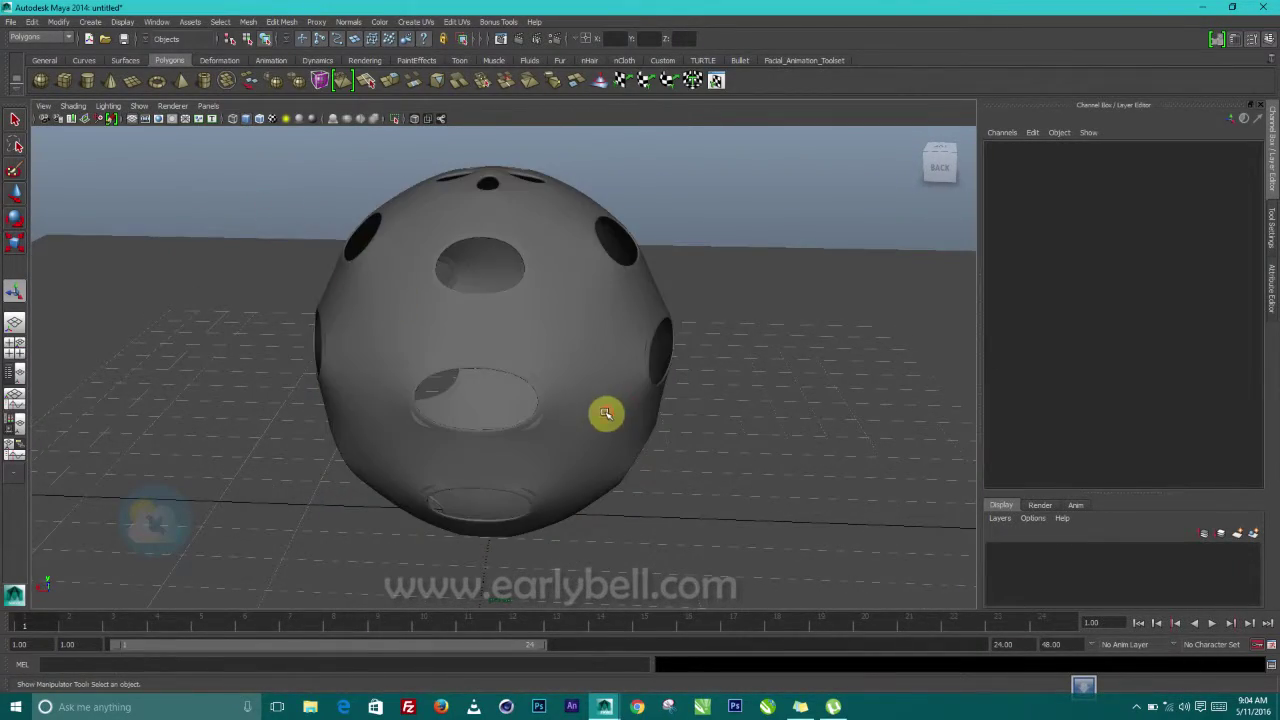
alt+drag(606, 417, 337, 386)
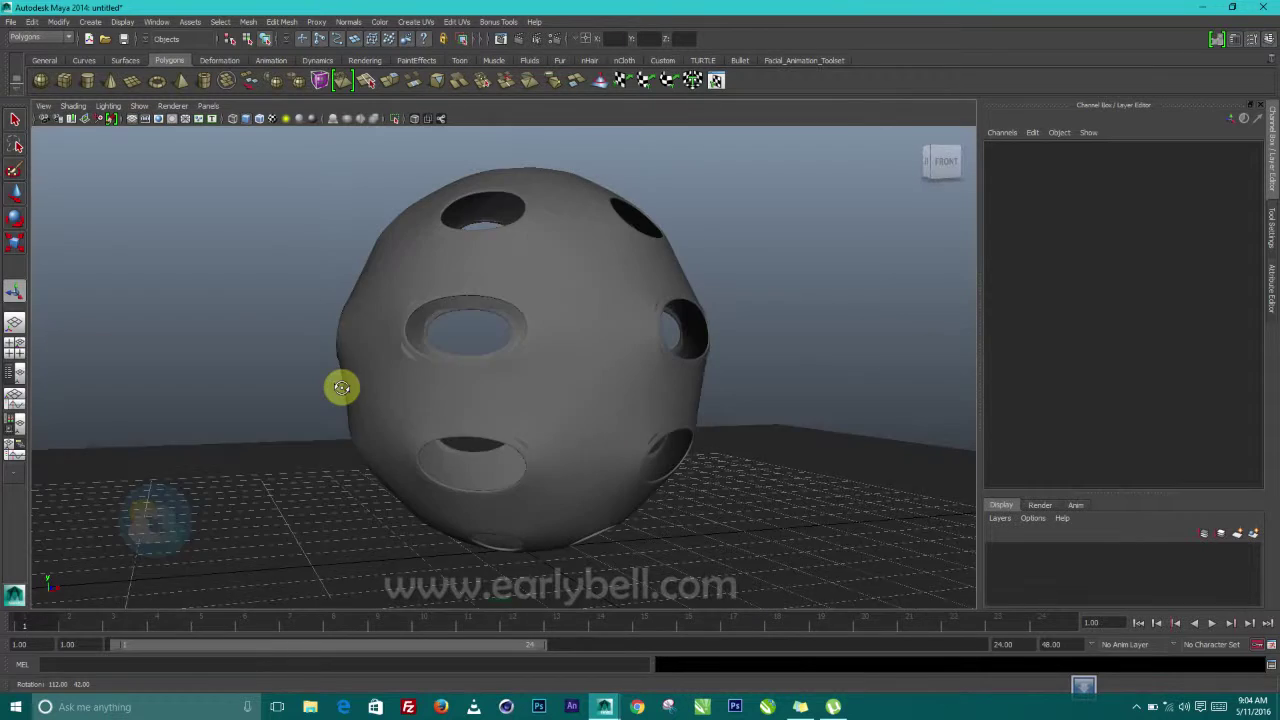
alt+right_drag(374, 334, 478, 381)
alt+drag(478, 381, 580, 374)
alt+right_drag(580, 374, 620, 492)
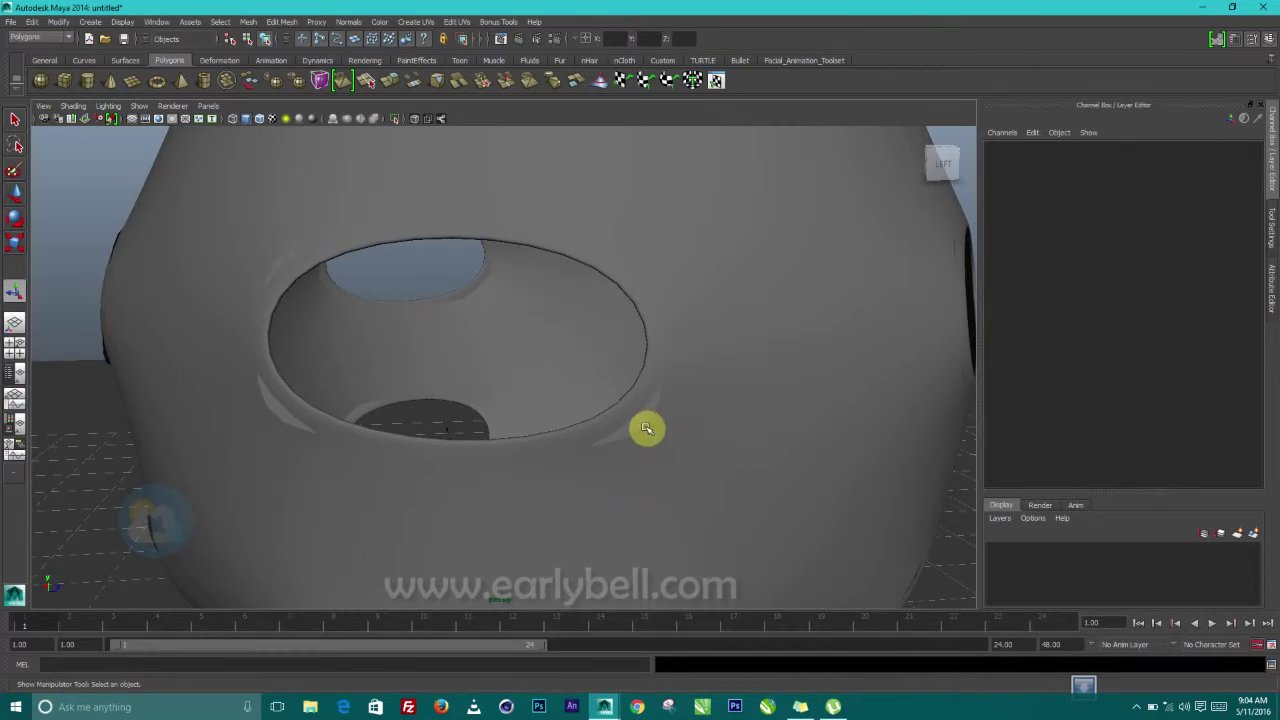
click(633, 428)
scroll(686, 390, down, 5)
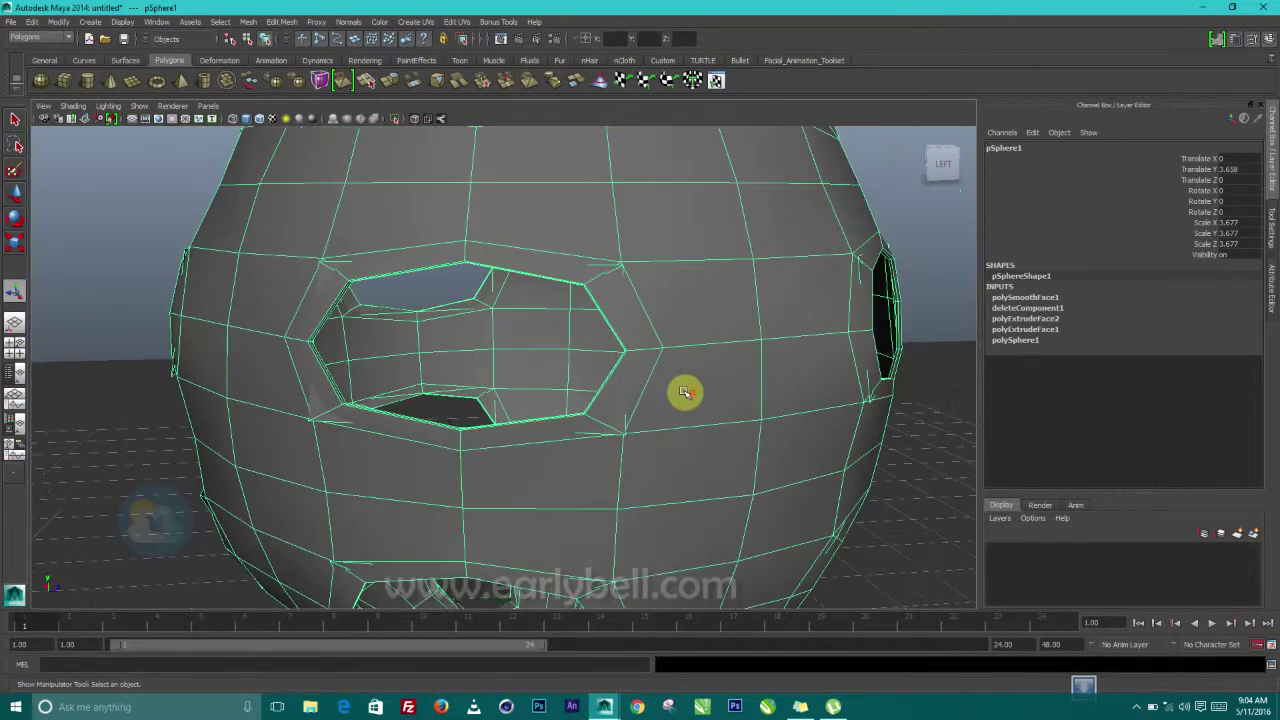
alt+drag(679, 395, 607, 436)
scroll(500, 420, up, 3)
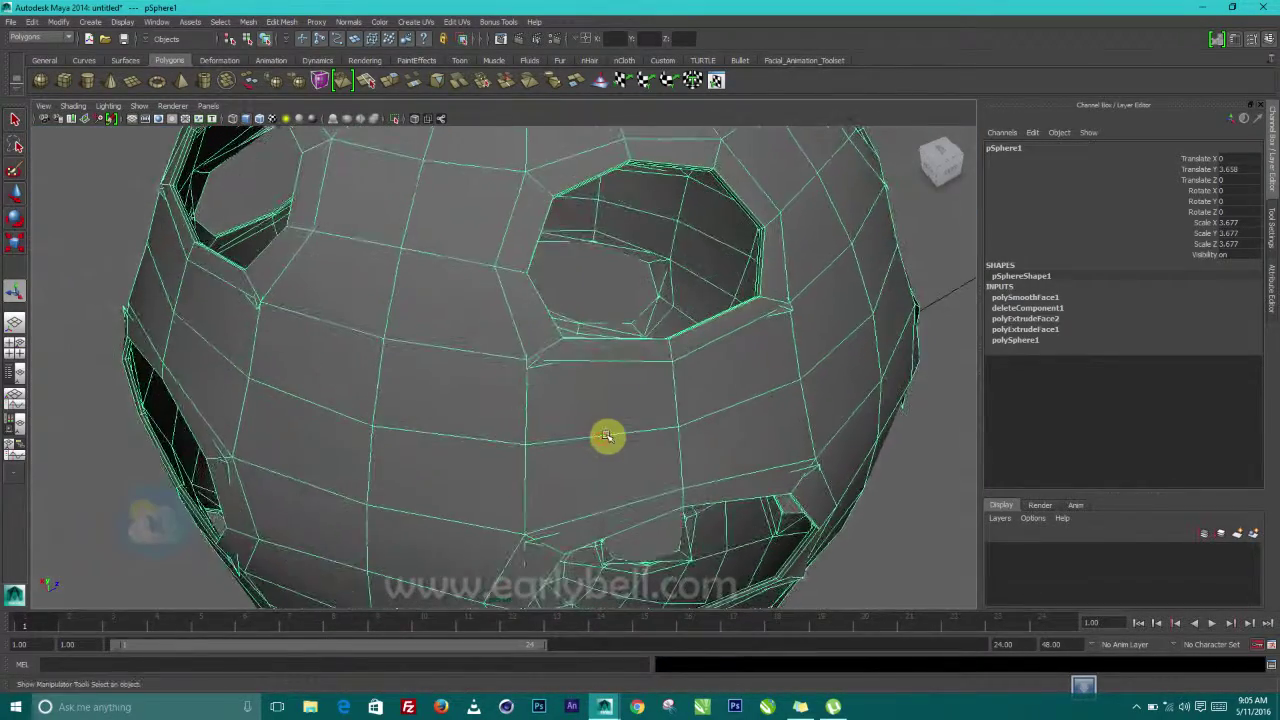
Undo the Smooth with Ctrl+Z and toggle smooth preview on with 3, then off with 1
key(ctrl+z)
key(ctrl+z)
key(ctrl+z)
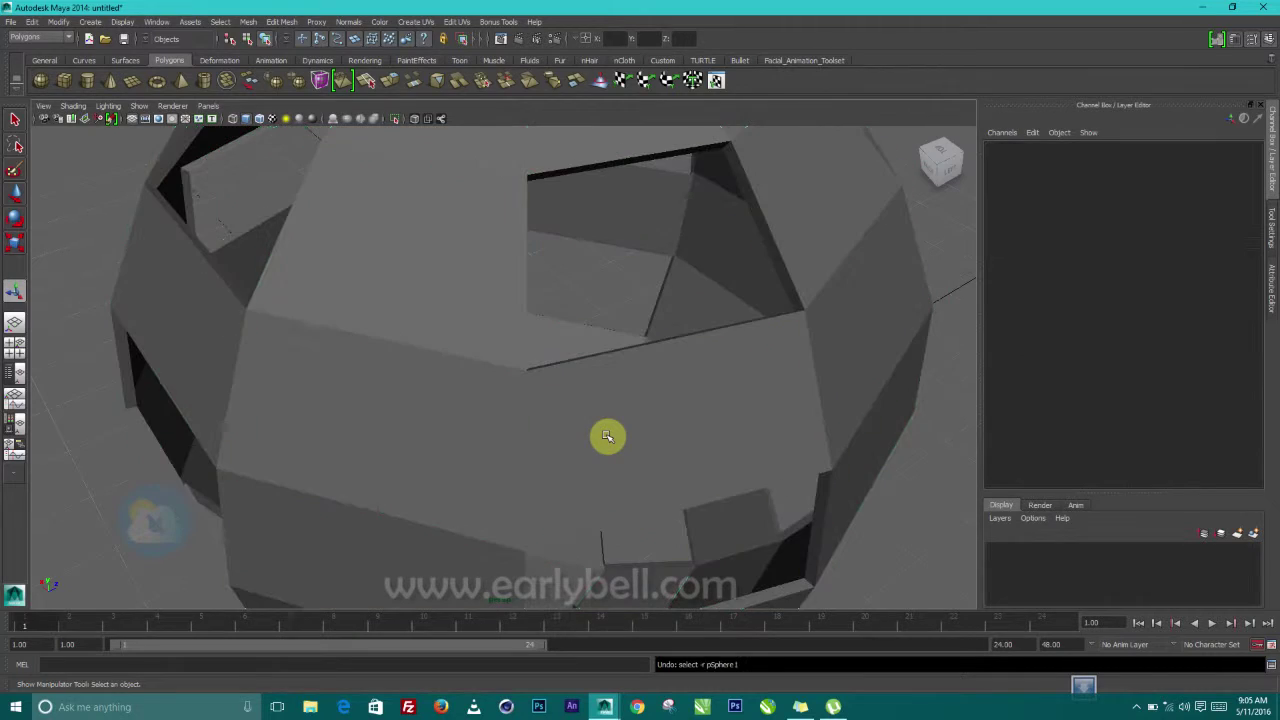
scroll(660, 420, down, 3)
click(660, 414)
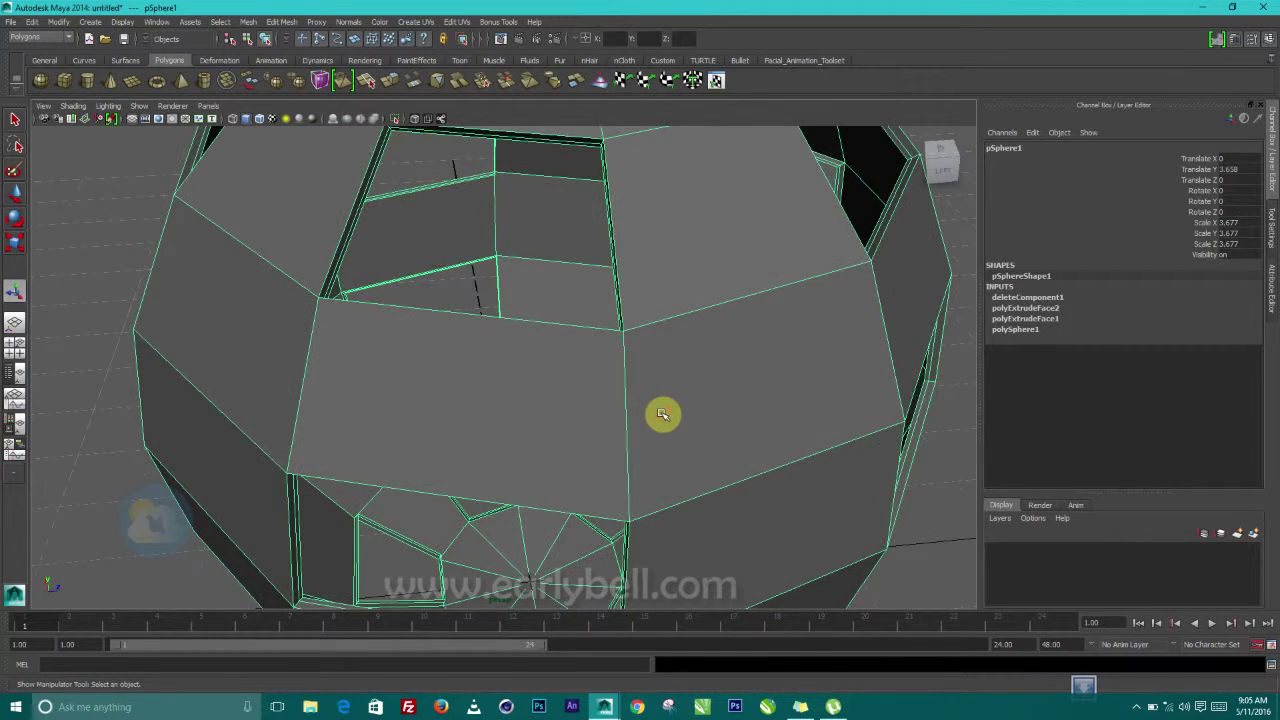
alt+drag(660, 414, 626, 398)
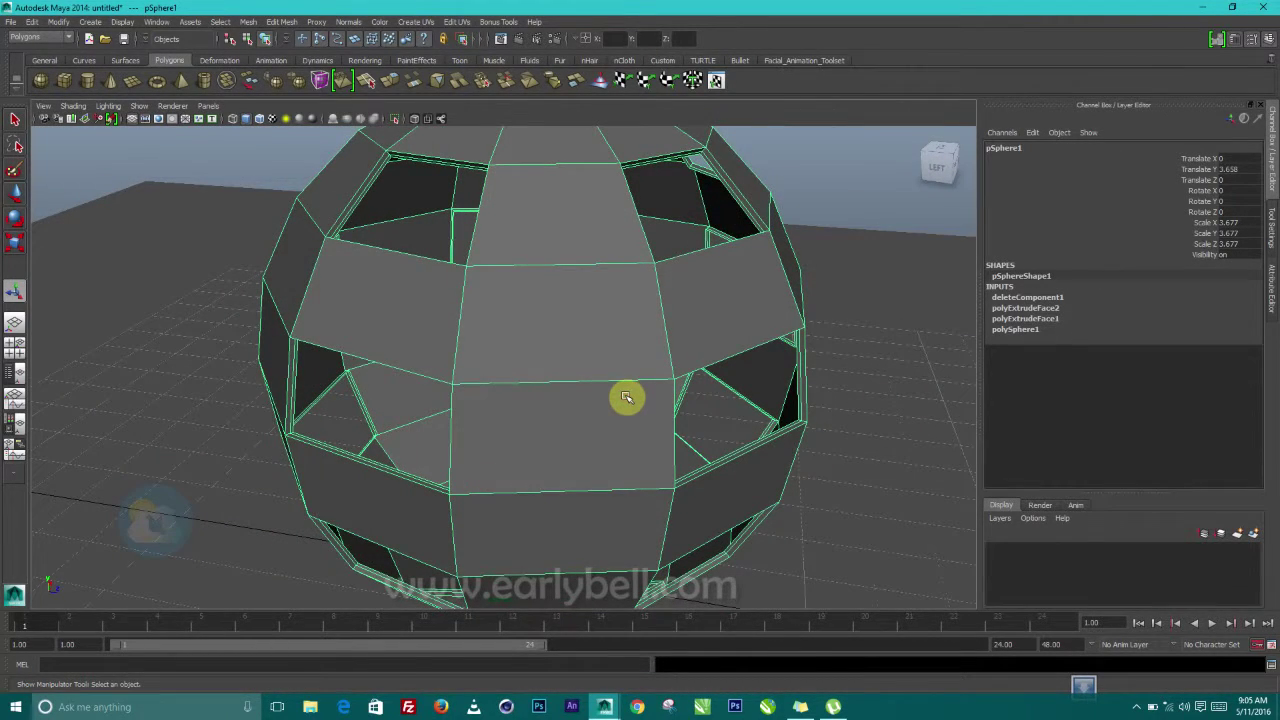
key(3)
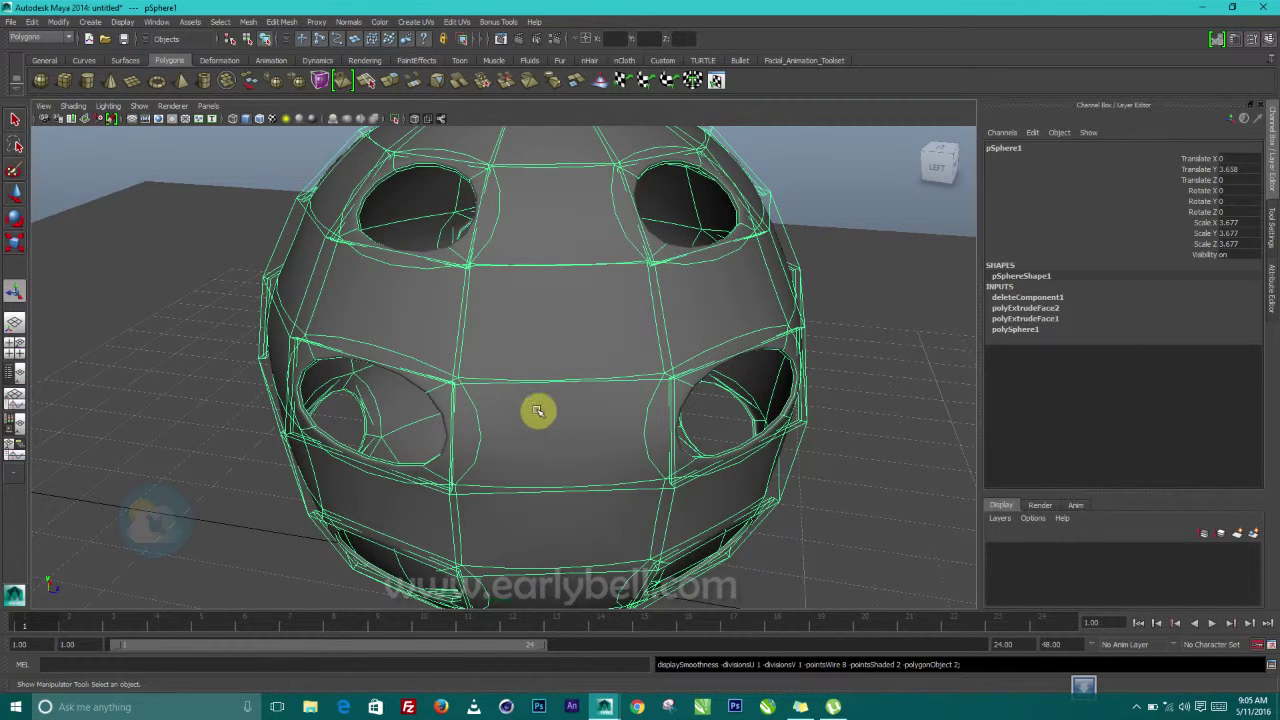
key(1)
scroll(540, 390, up, 4)
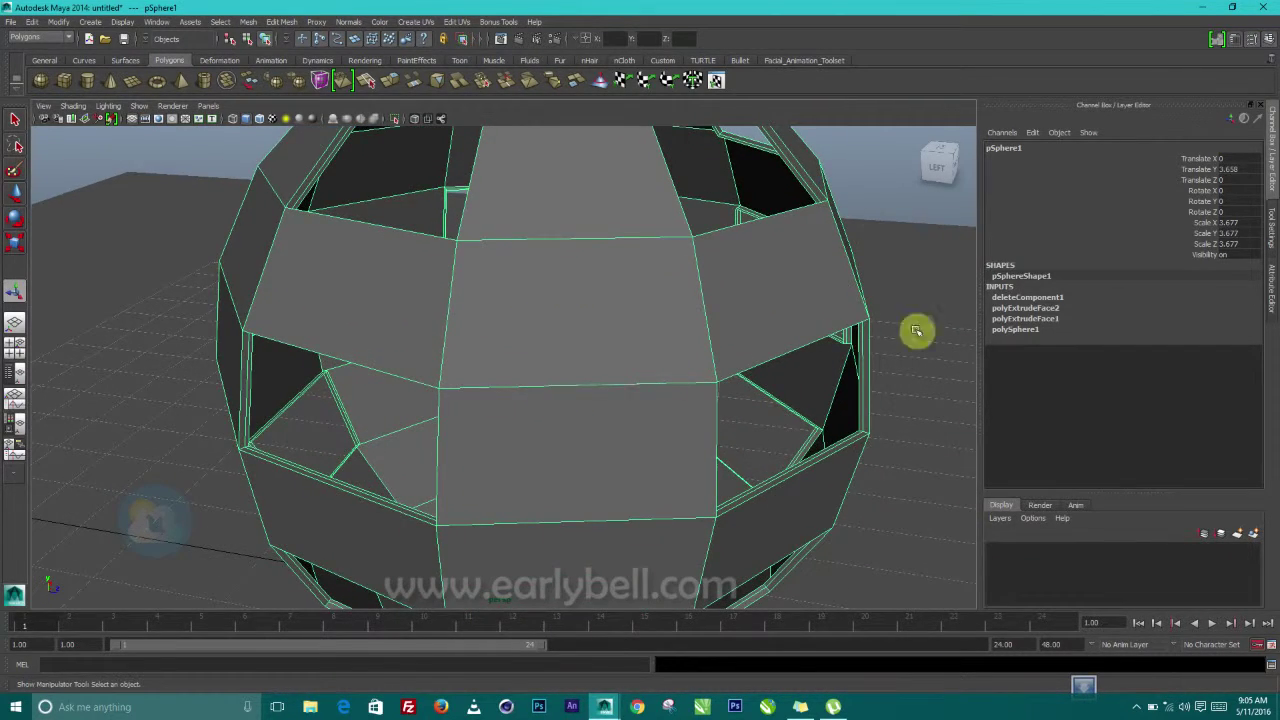
click(1036, 310)
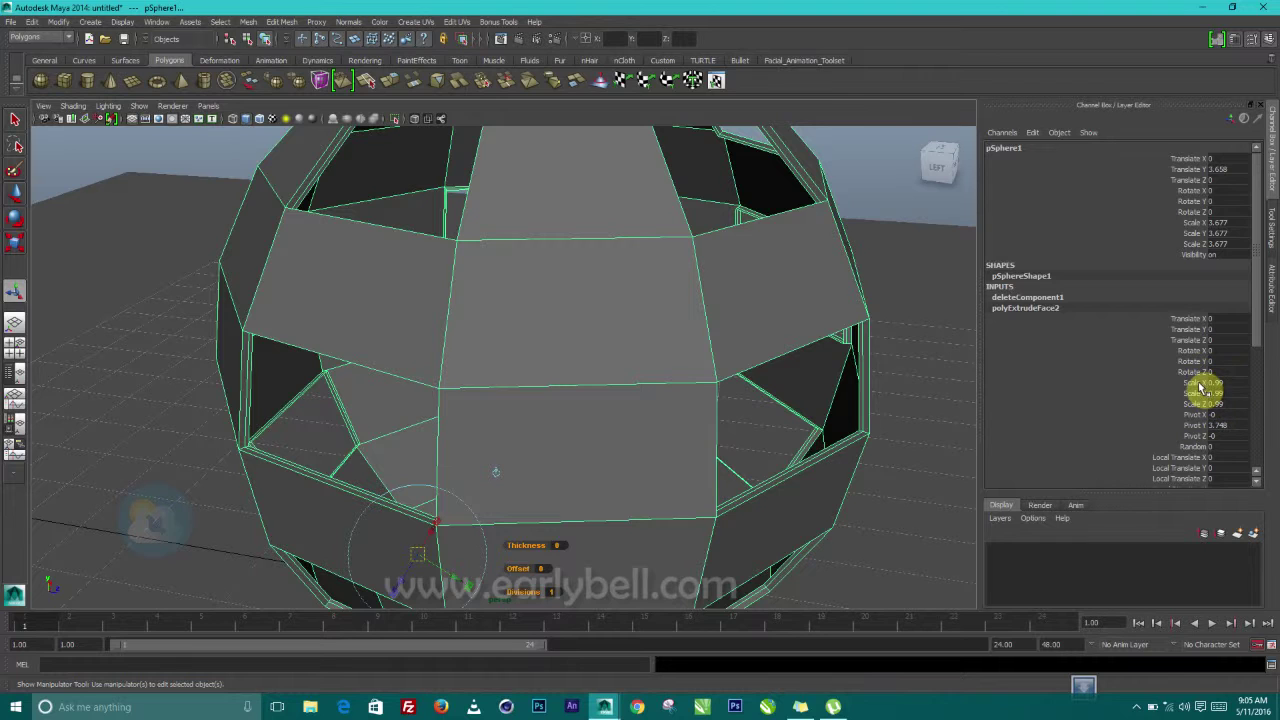
Set polyExtrudeFace2's Scale X/Y/Z to 0.9 so the hole rims widen
drag(1200, 387, 1200, 403)
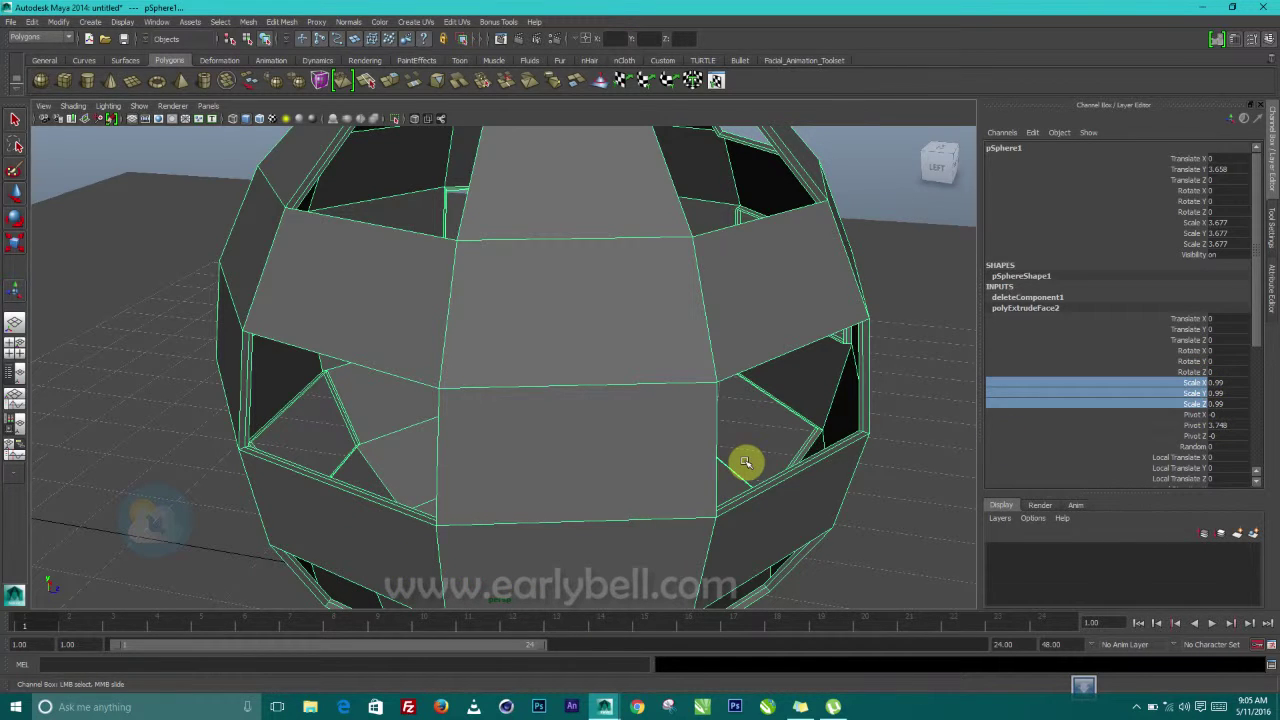
middle_drag(745, 462, 745, 462)
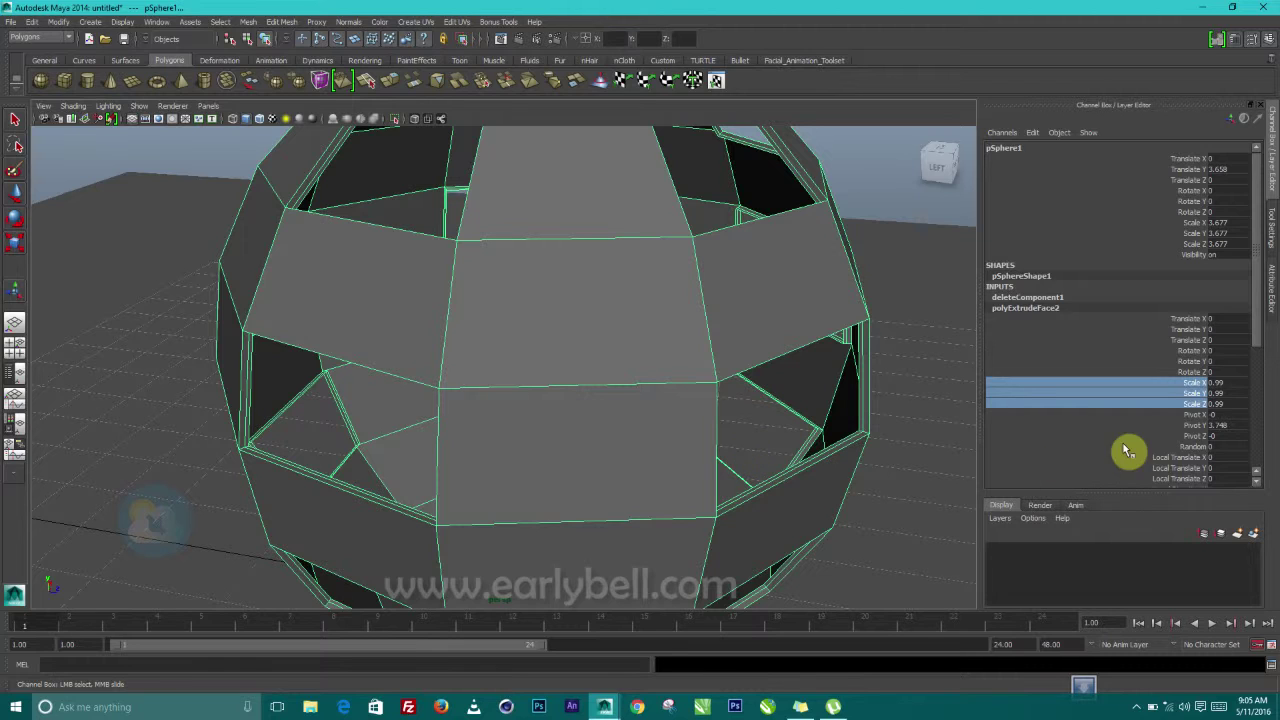
click(1218, 384)
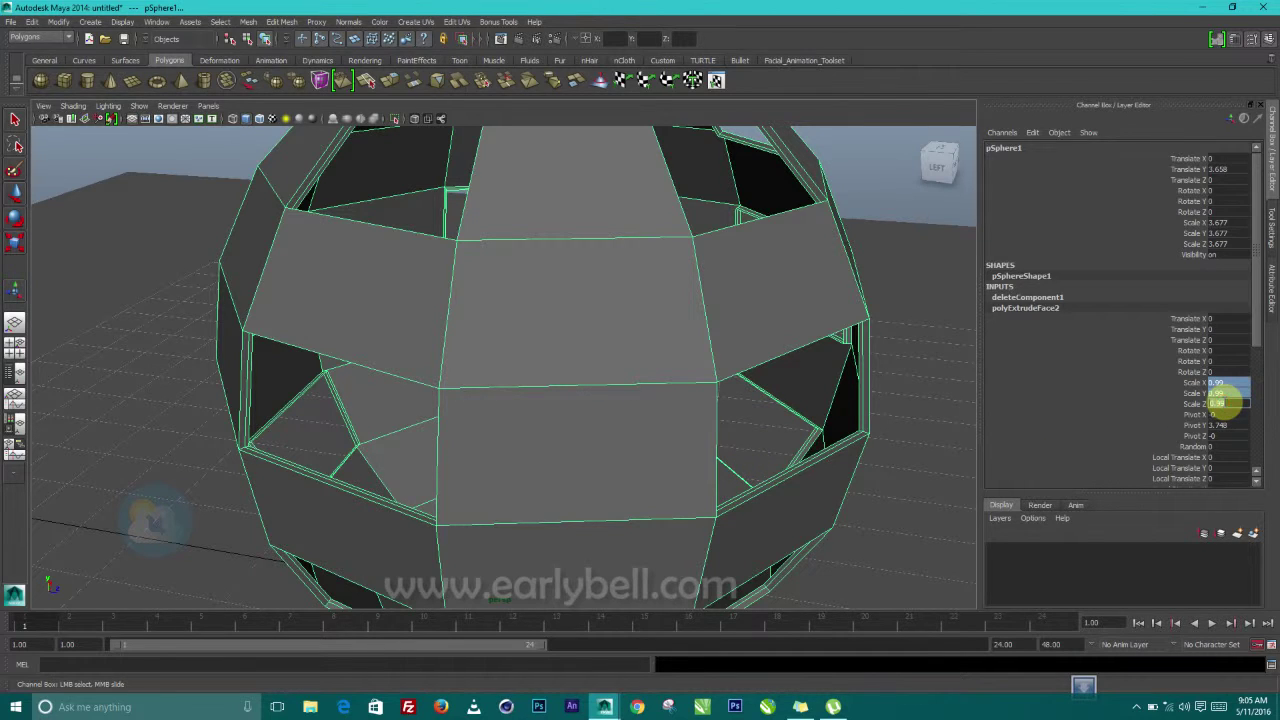
text(0.9)
key(Return)
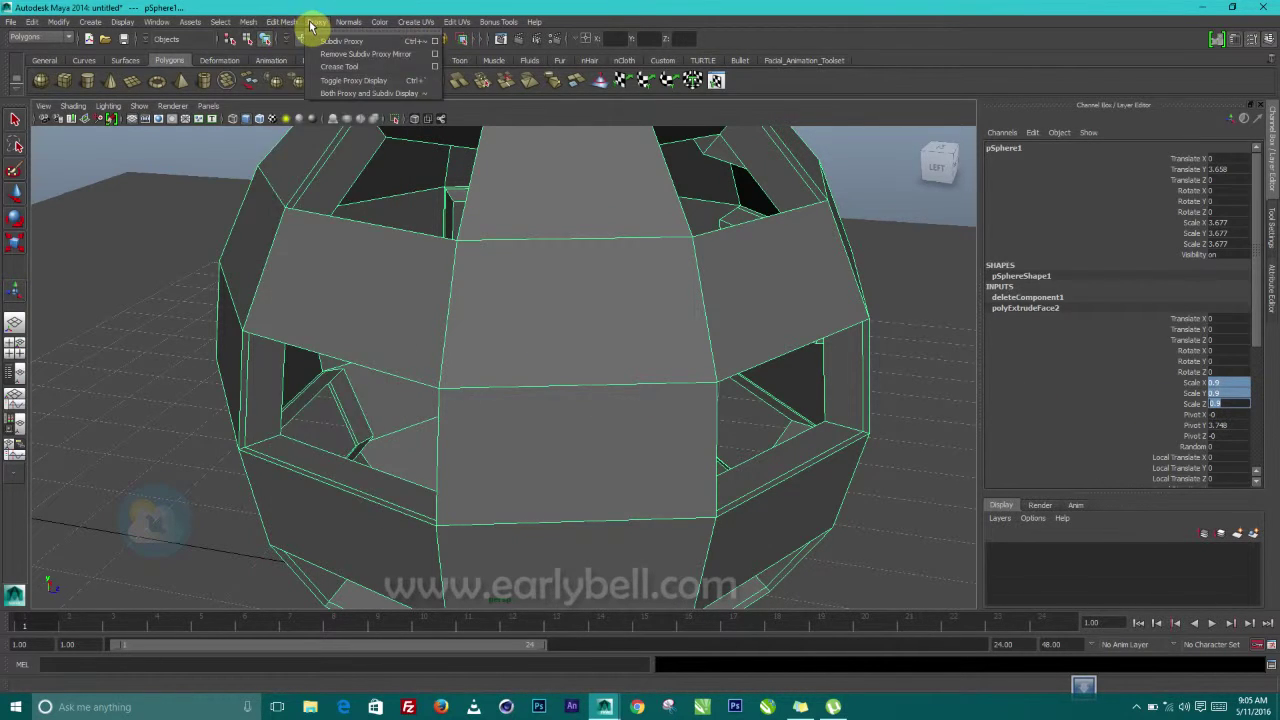
click(249, 22)
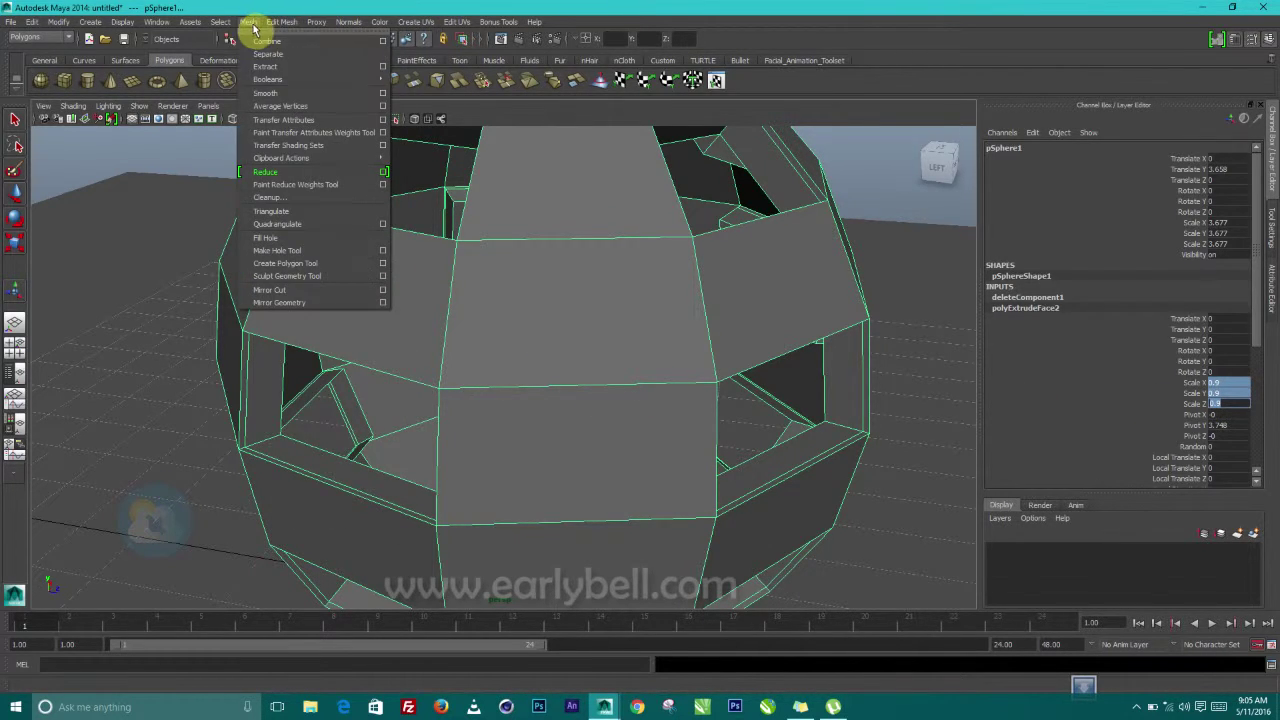
Apply Mesh > Smooth to the perforated sphere to round off its holes
click(266, 93)
scroll(505, 310, down, 3)
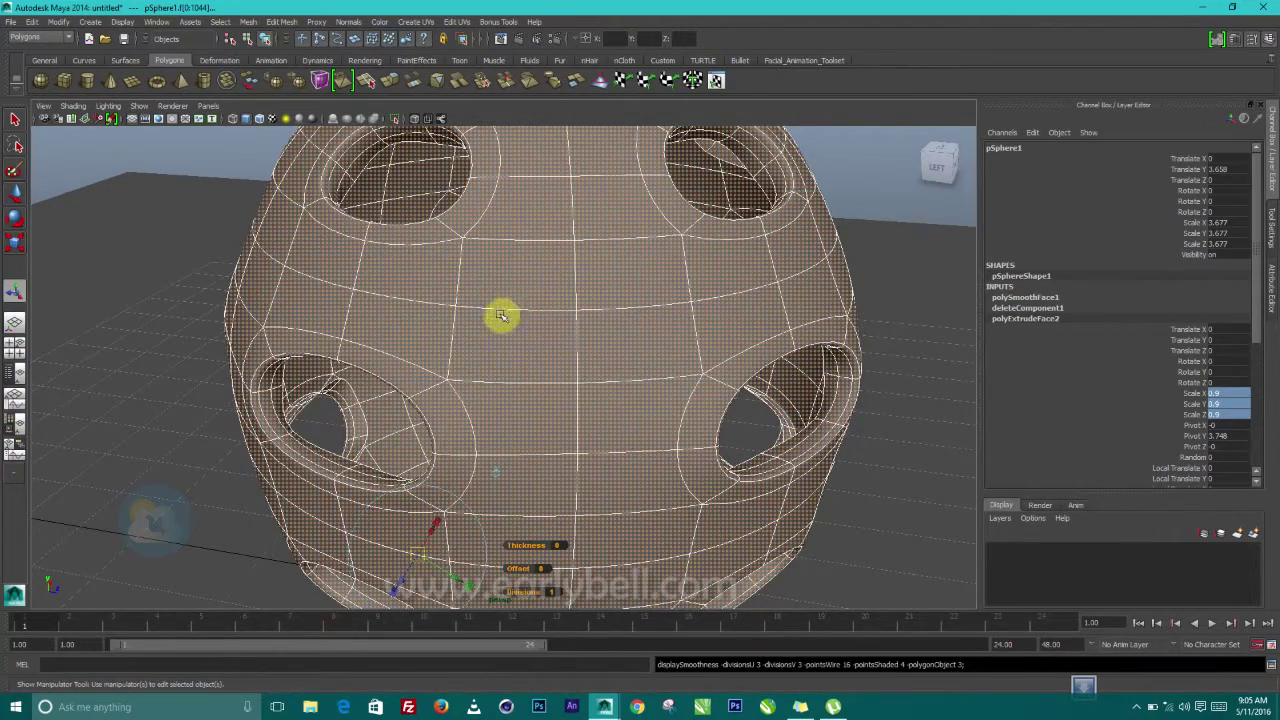
scroll(537, 331, down, 3)
alt+drag(537, 331, 466, 320)
right_drag(470, 320, 476, 273)
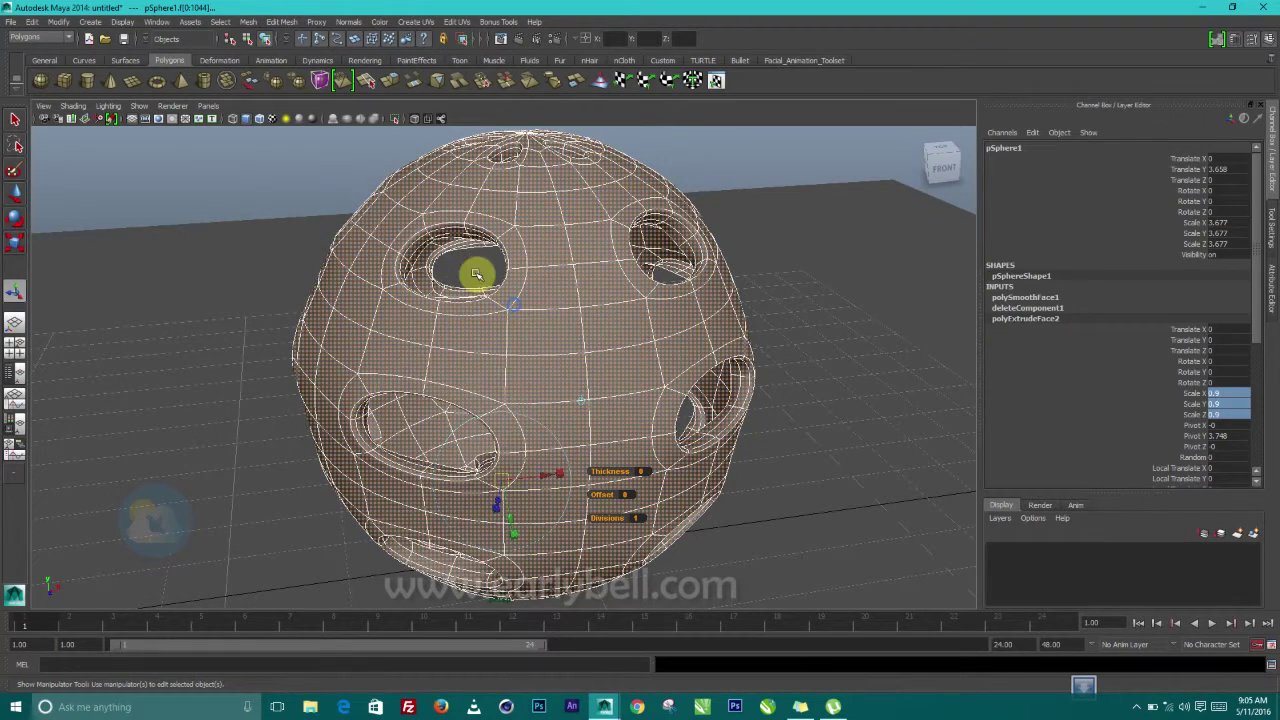
Deselect the ball and orbit around it to inspect the smoothed holes from several sides
click(238, 160)
alt+drag(466, 266, 394, 371)
alt+drag(571, 349, 651, 343)
alt+drag(581, 517, 466, 400)
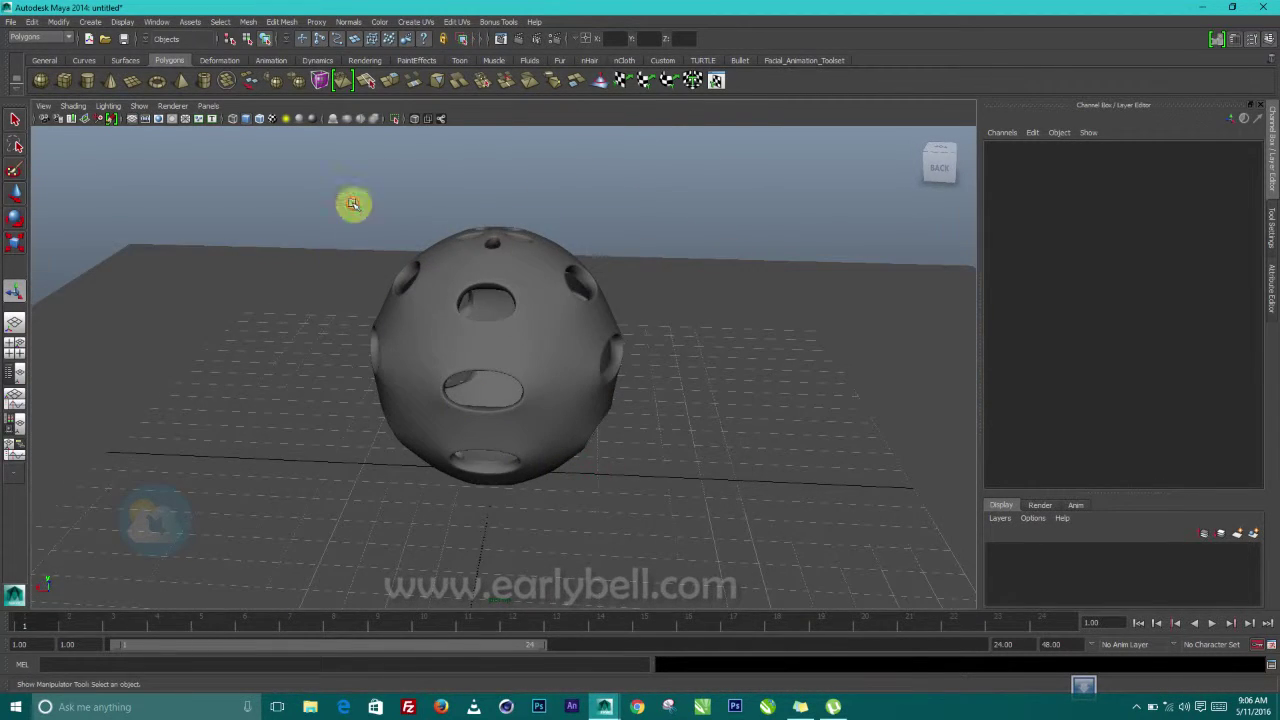
Create a new polygon sphere and raise it upward
click(46, 84)
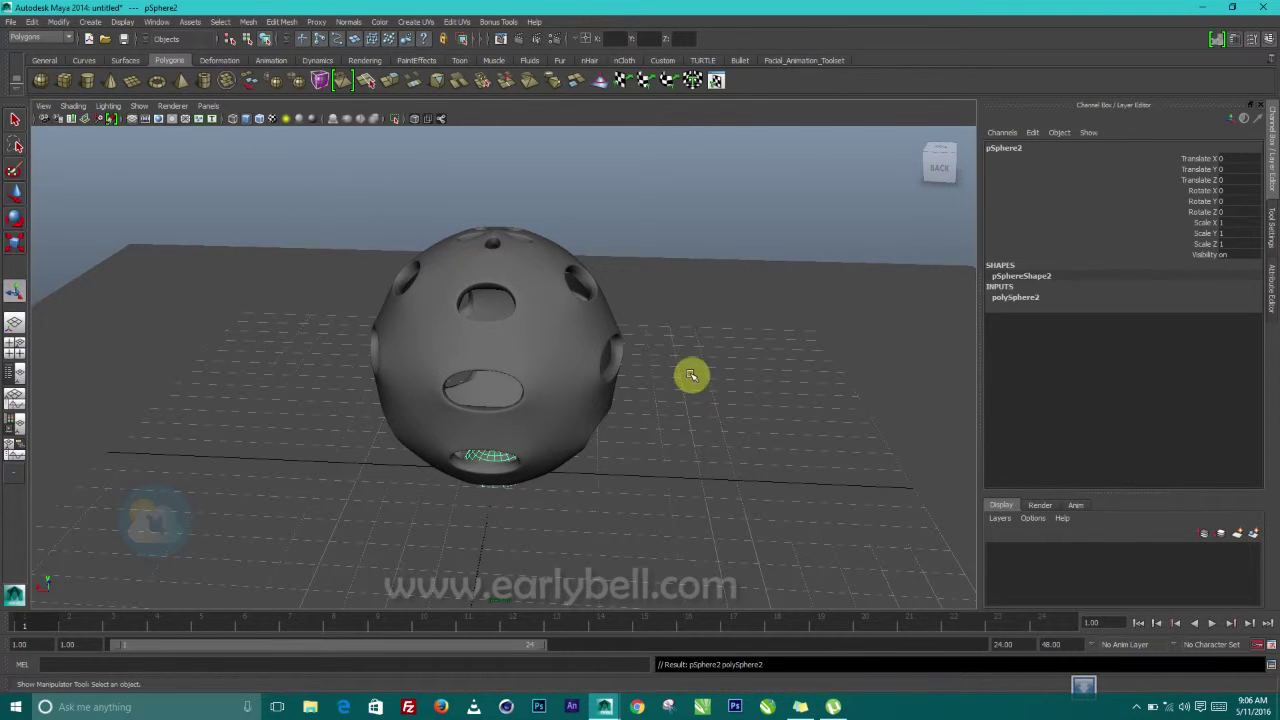
click(12, 198)
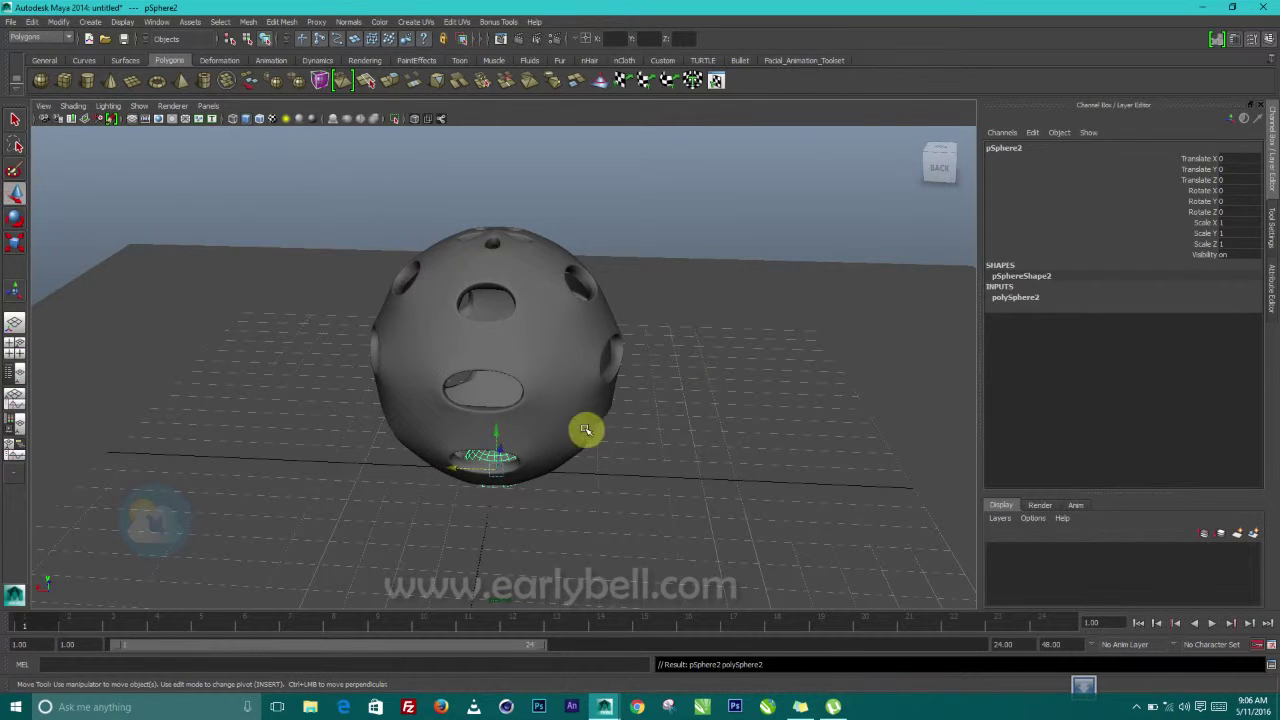
drag(490, 436, 505, 298)
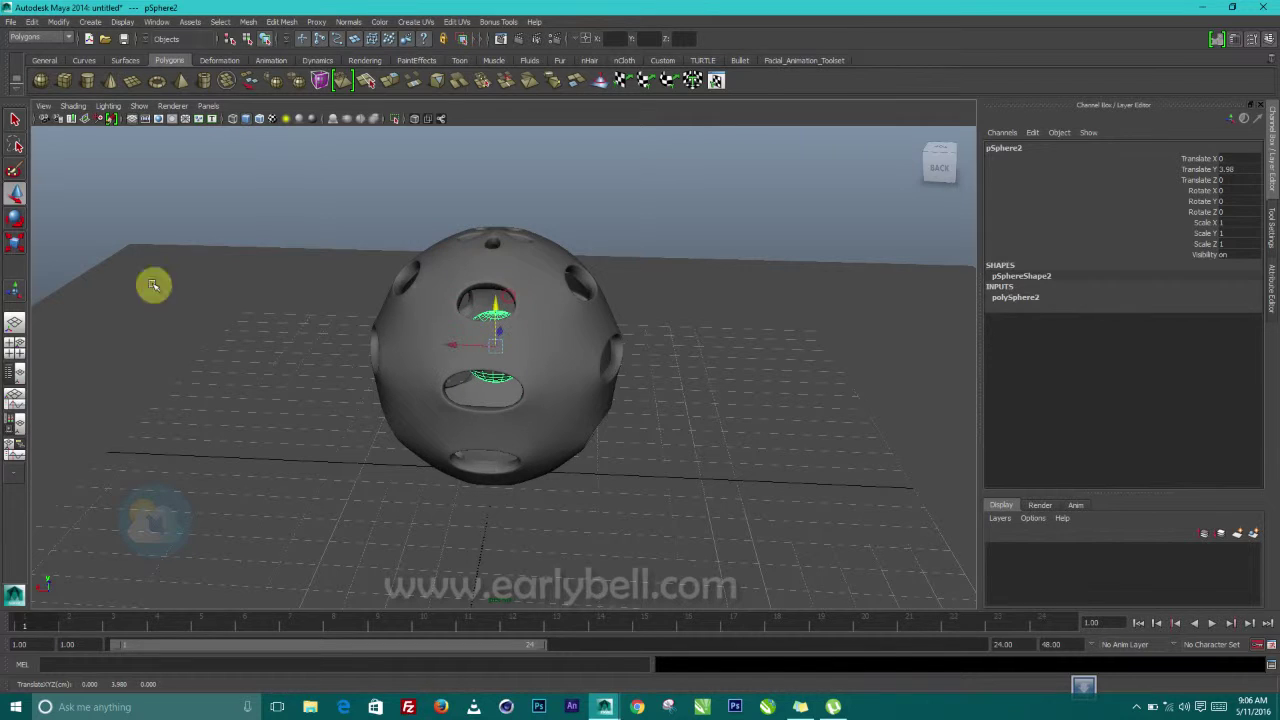
Scale pSphere2 uniformly to about 3.243 and settle it at Y 3.414 inside the ball
click(16, 245)
drag(499, 350, 634, 363)
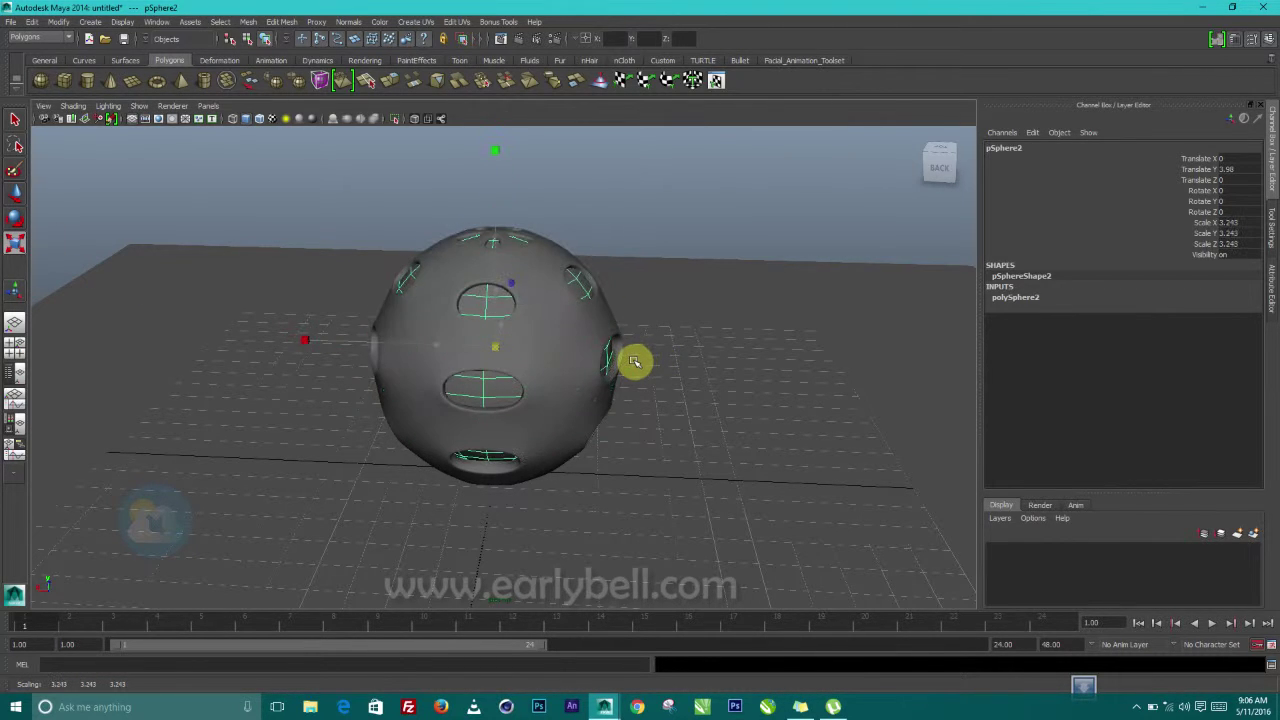
alt+drag(517, 314, 520, 340)
key(w)
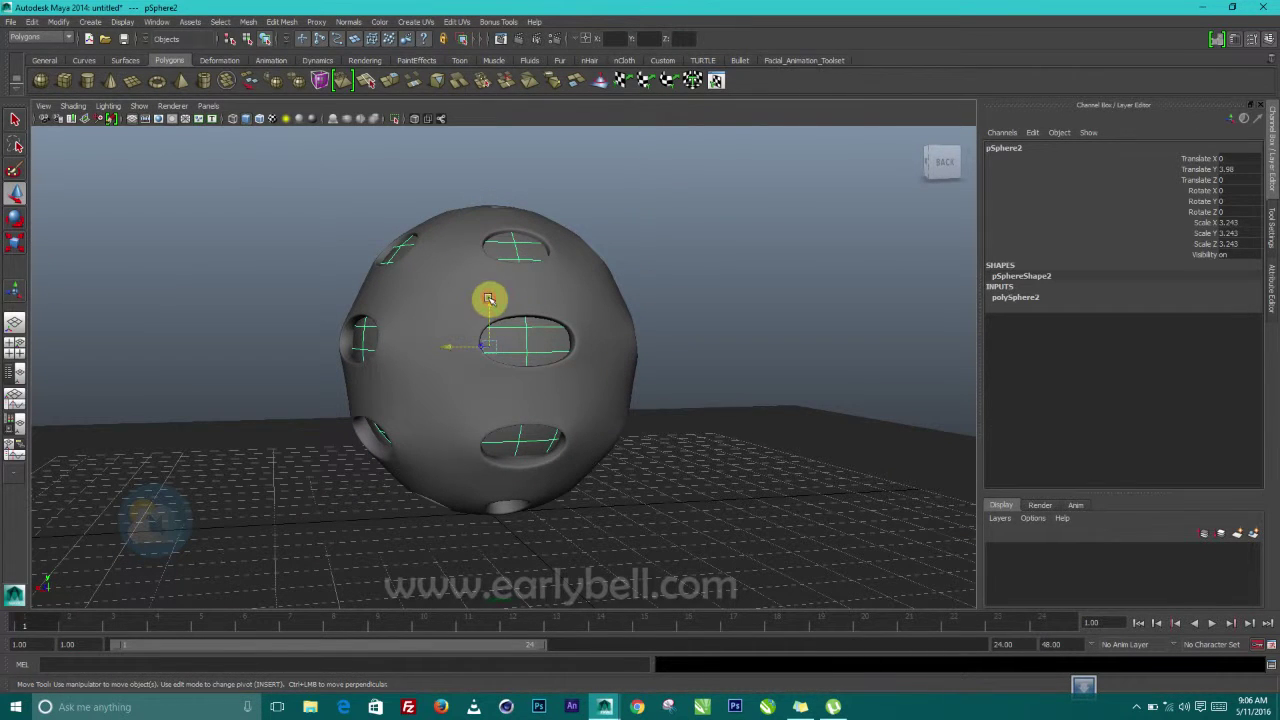
drag(488, 298, 491, 396)
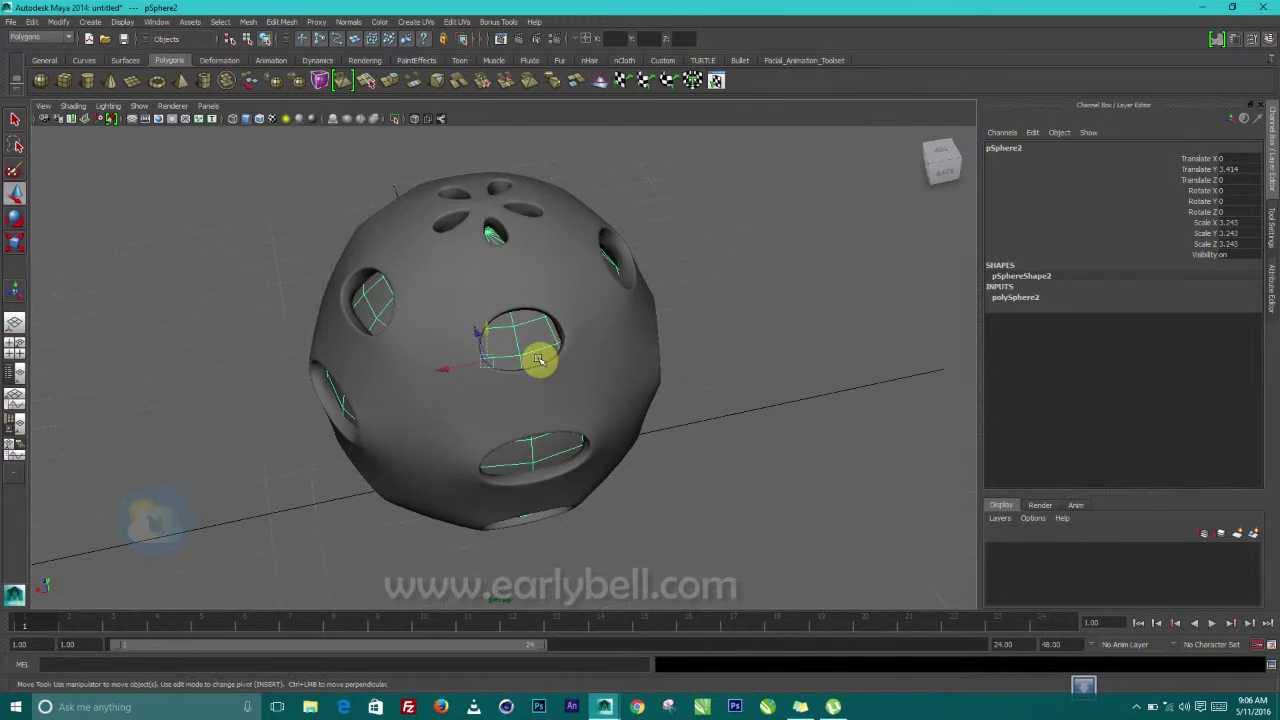
key(space)
key(space)
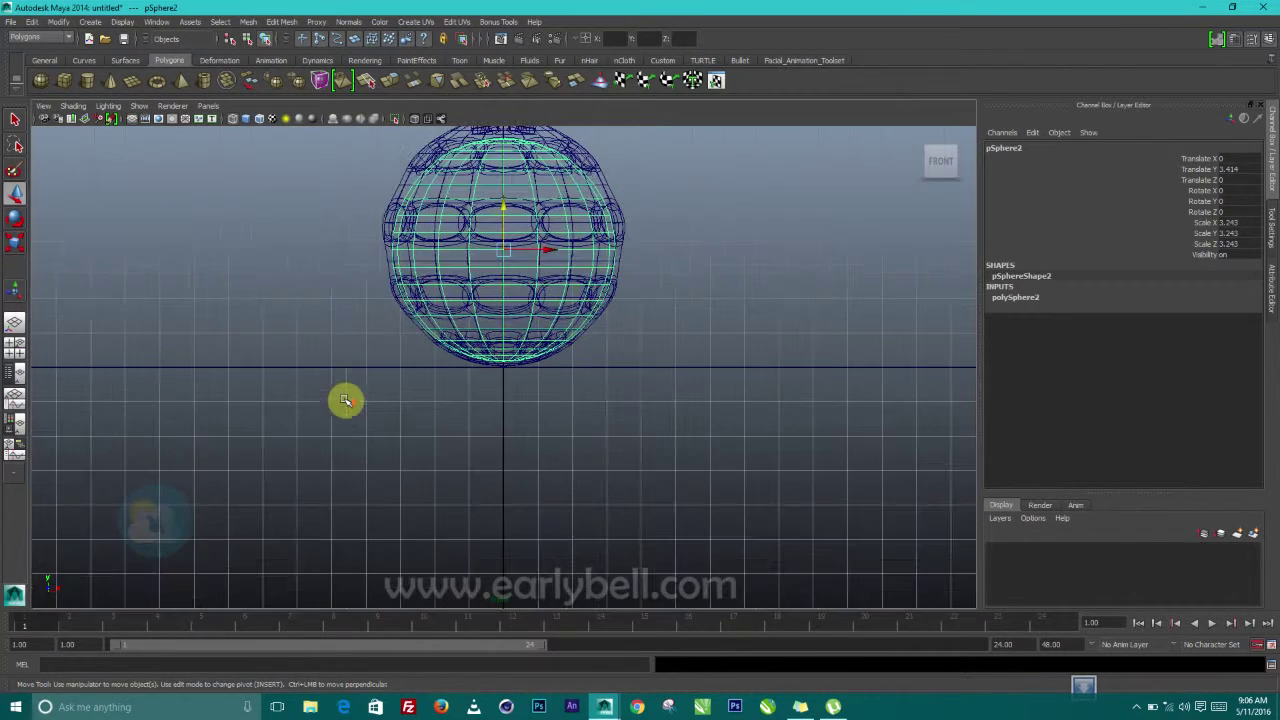
In the front view, move pSphere2 to Translate Y 3.666 and scale it to 3.445
key(f)
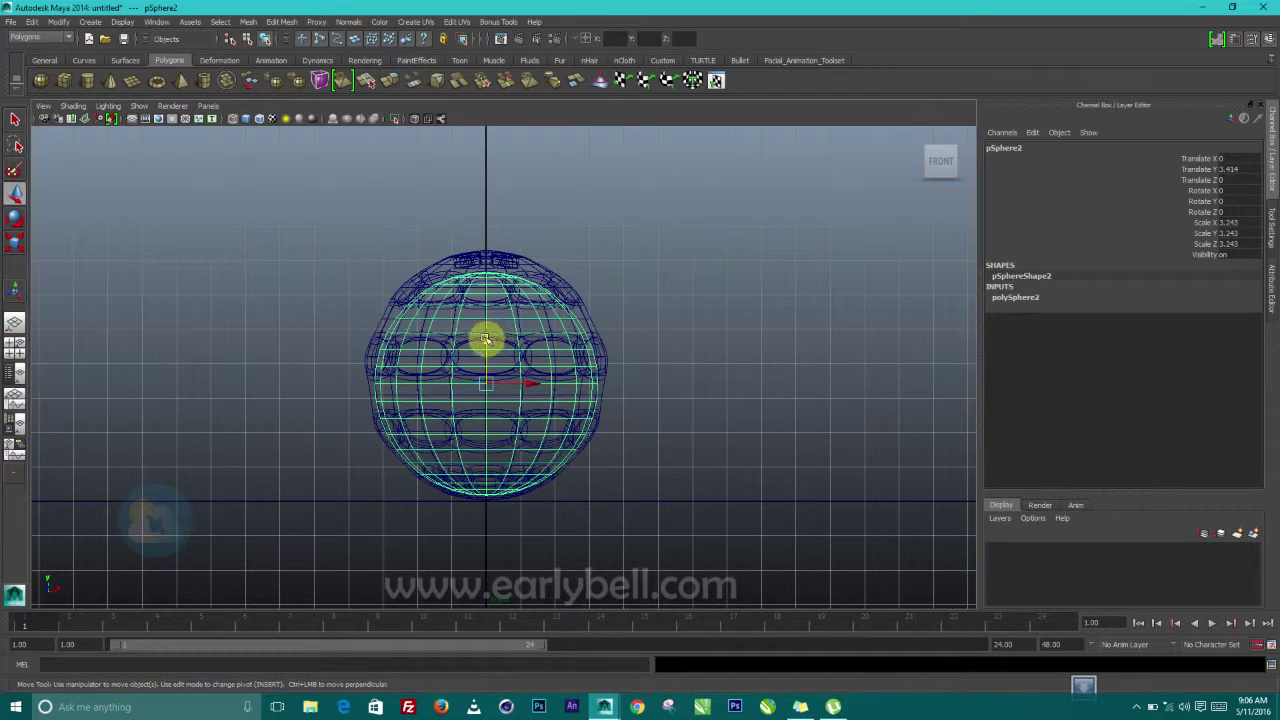
drag(486, 340, 486, 331)
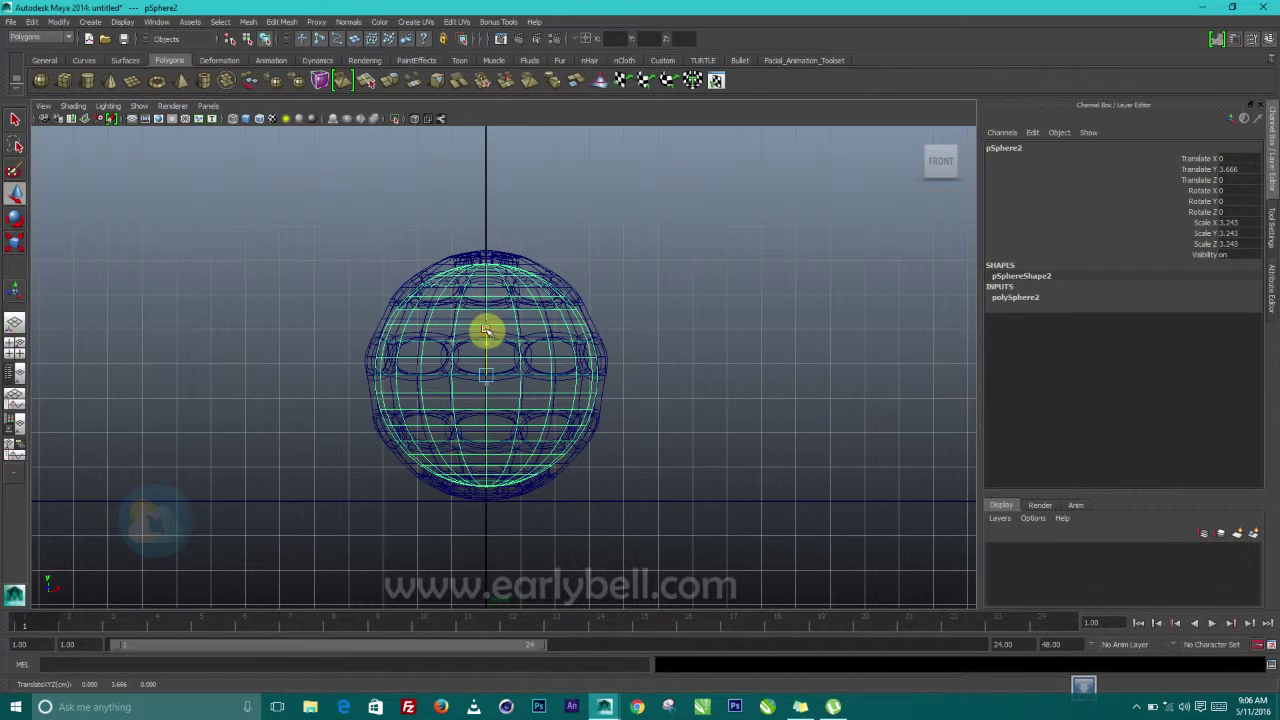
click(16, 246)
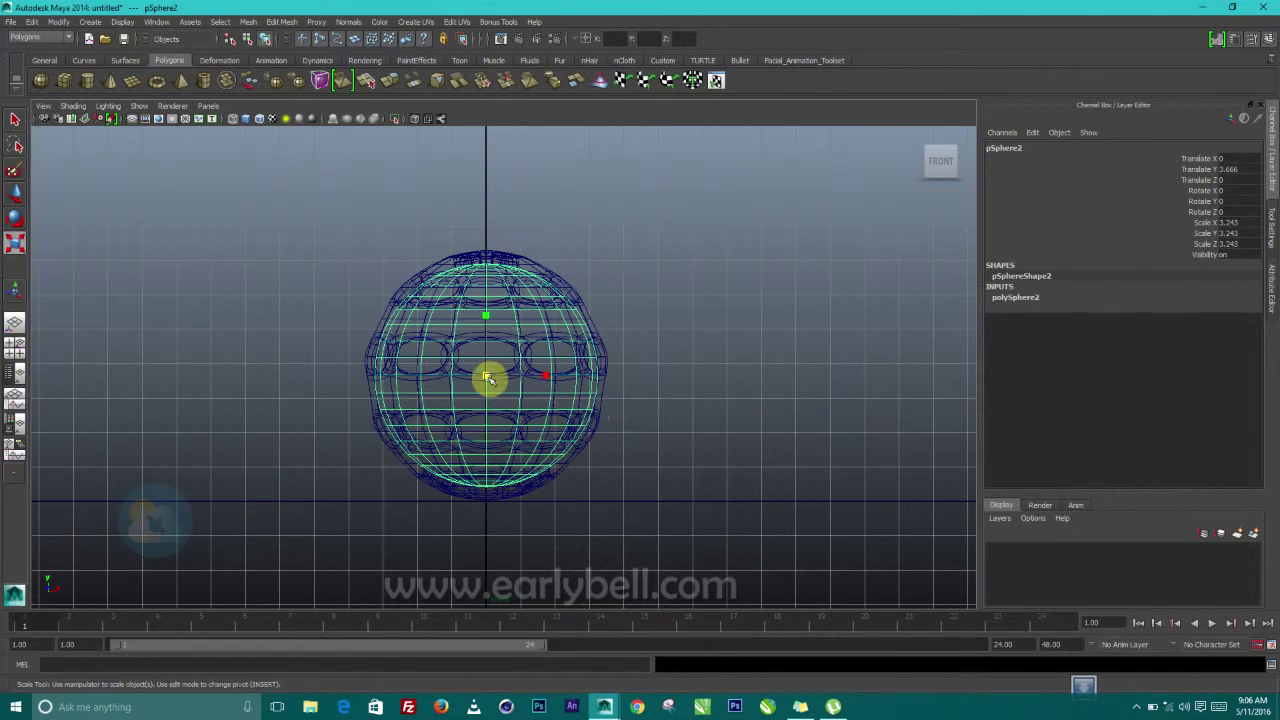
drag(483, 377, 494, 378)
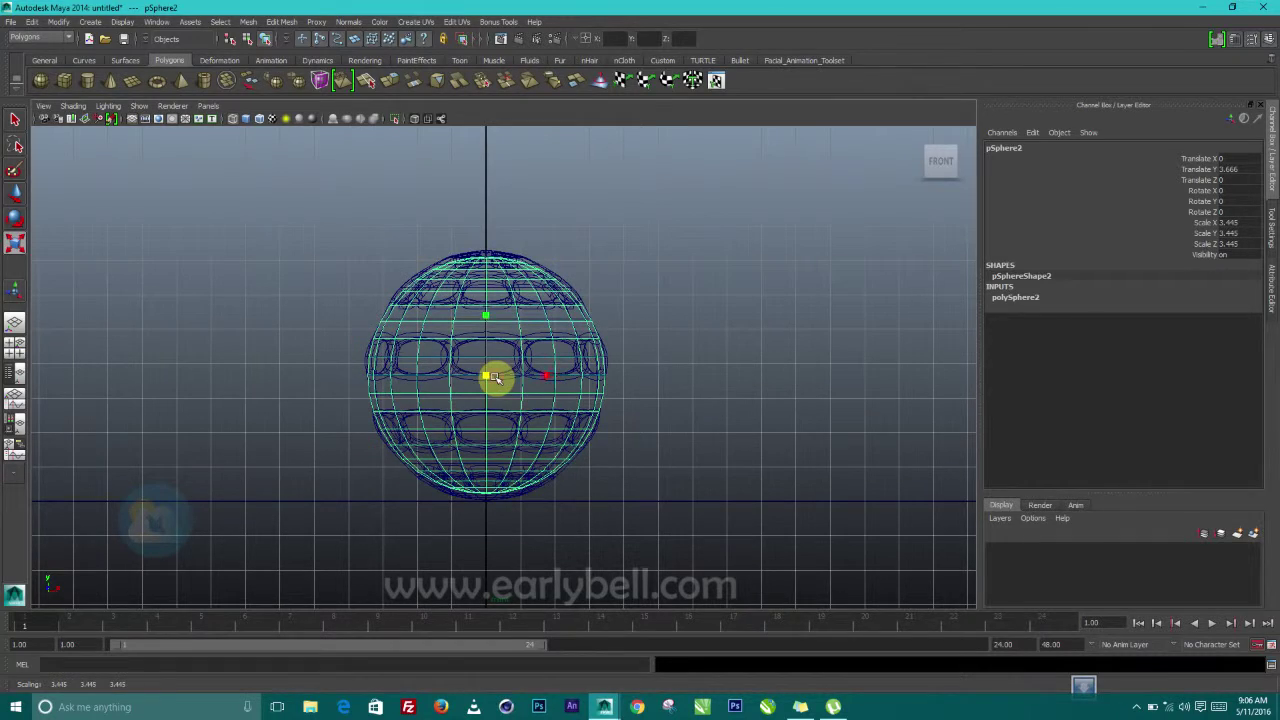
key(space)
alt+drag(594, 391, 327, 330)
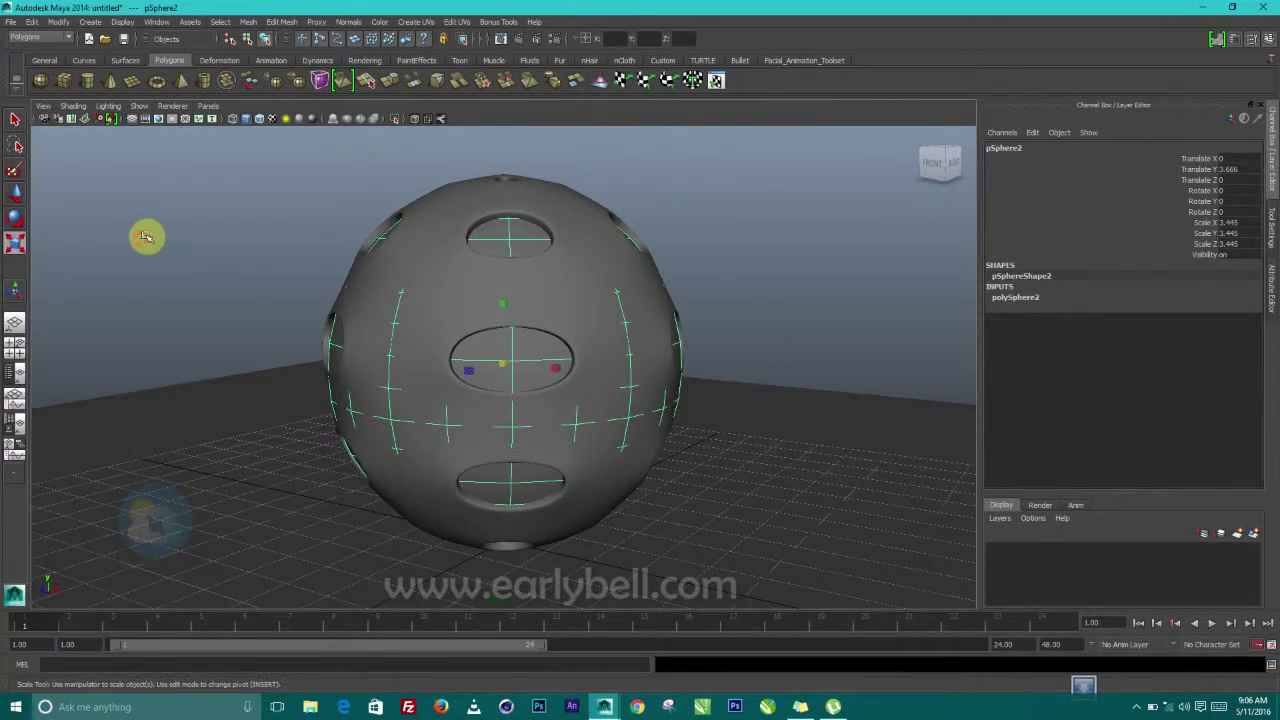
click(145, 236)
alt+drag(754, 409, 446, 386)
click(446, 386)
alt+drag(677, 463, 400, 447)
alt+drag(492, 468, 638, 429)
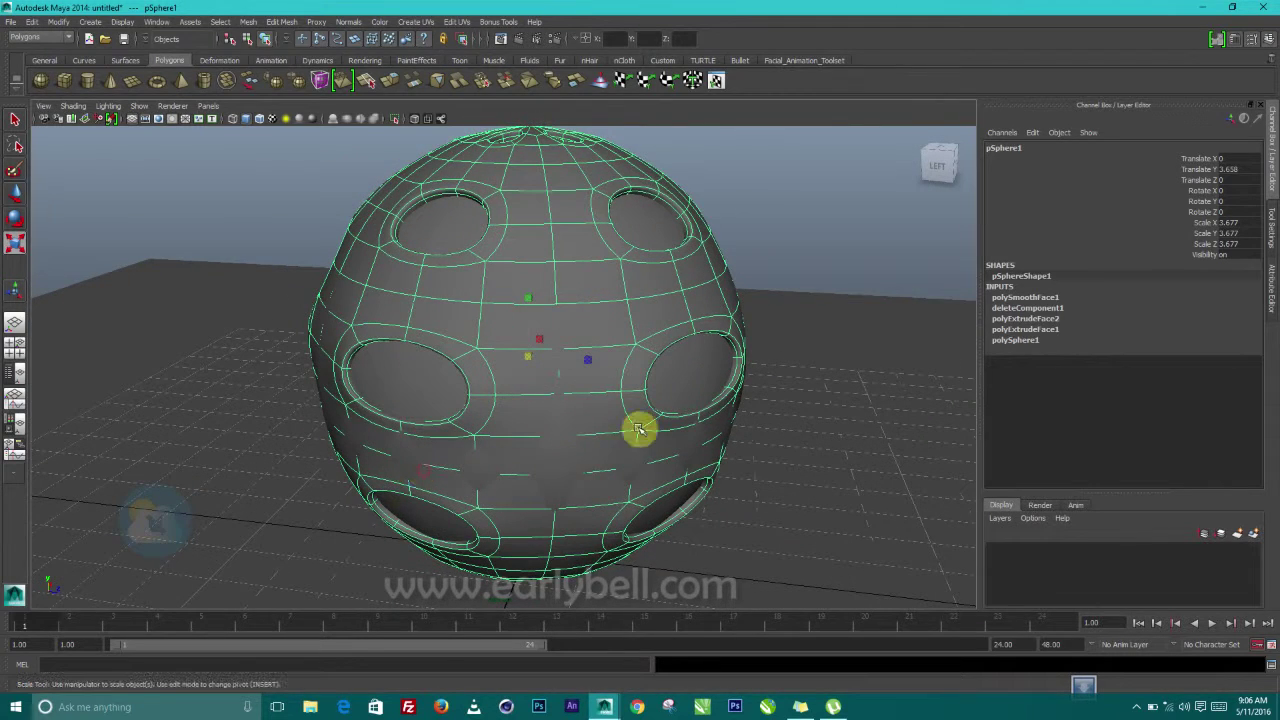
alt+drag(466, 451, 466, 457)
click(556, 502)
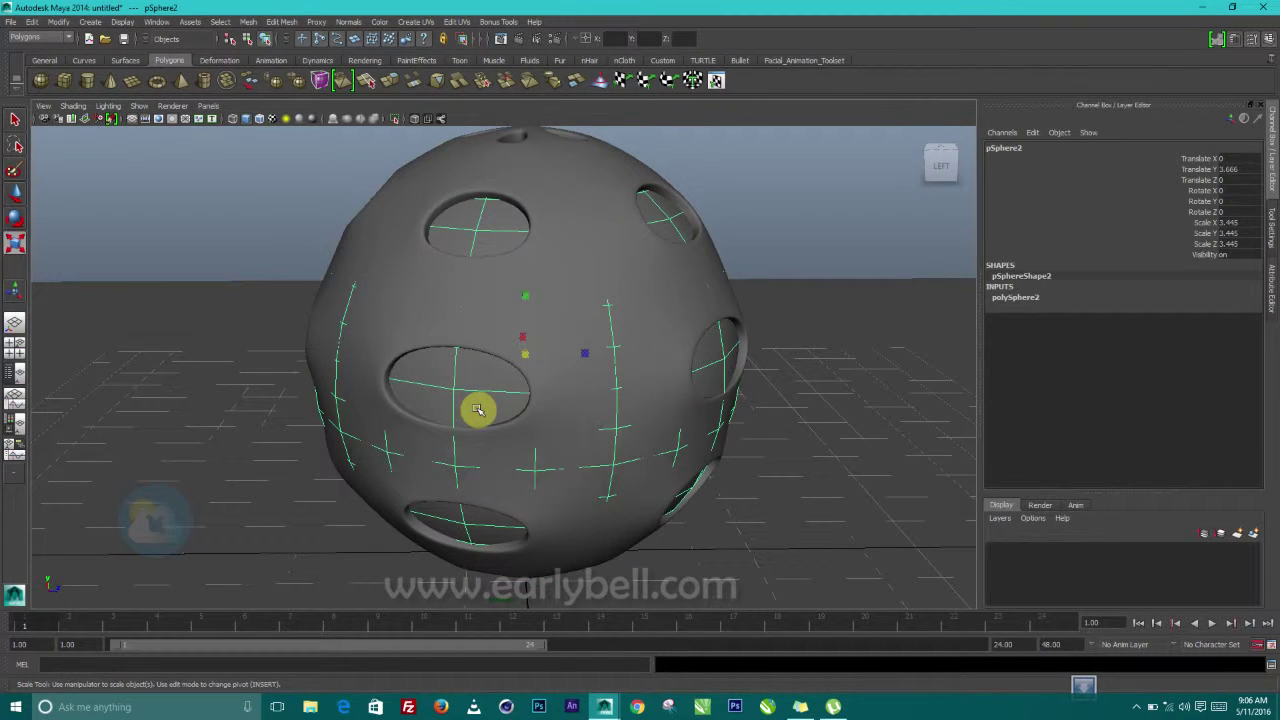
click(817, 217)
alt+drag(513, 471, 543, 460)
click(455, 384)
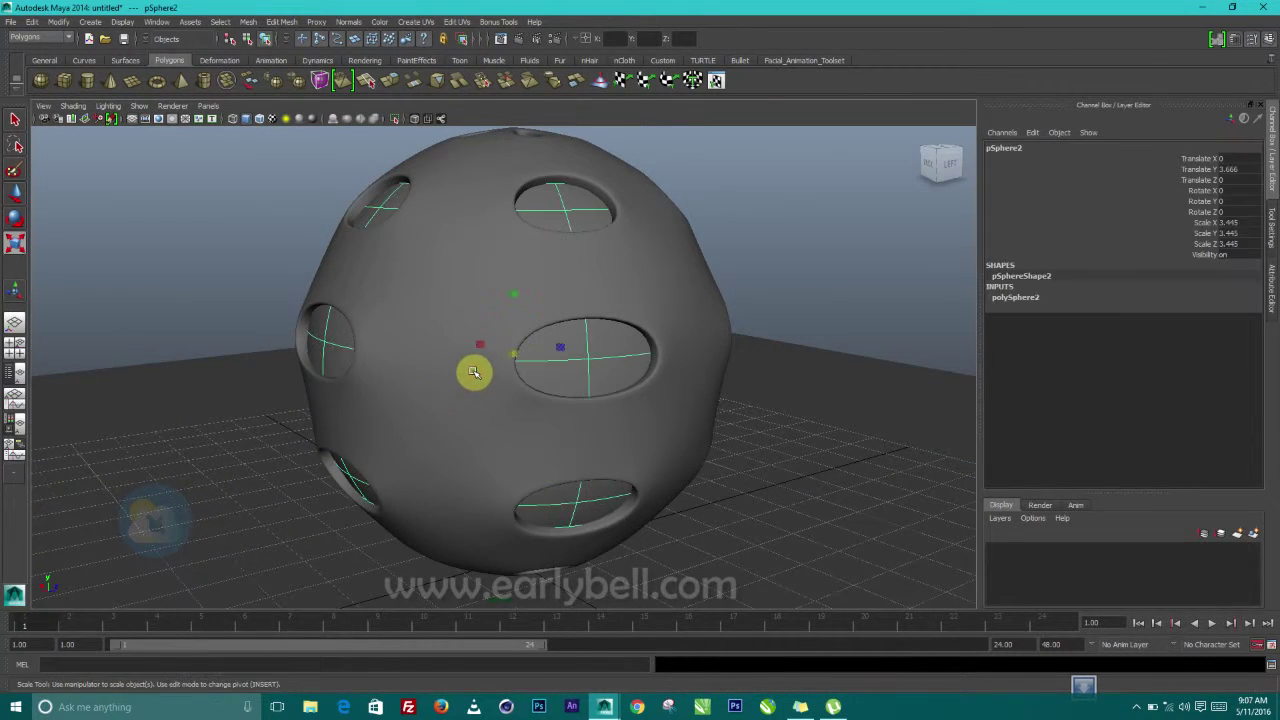
alt+drag(514, 364, 651, 197)
alt+right_drag(780, 220, 497, 411)
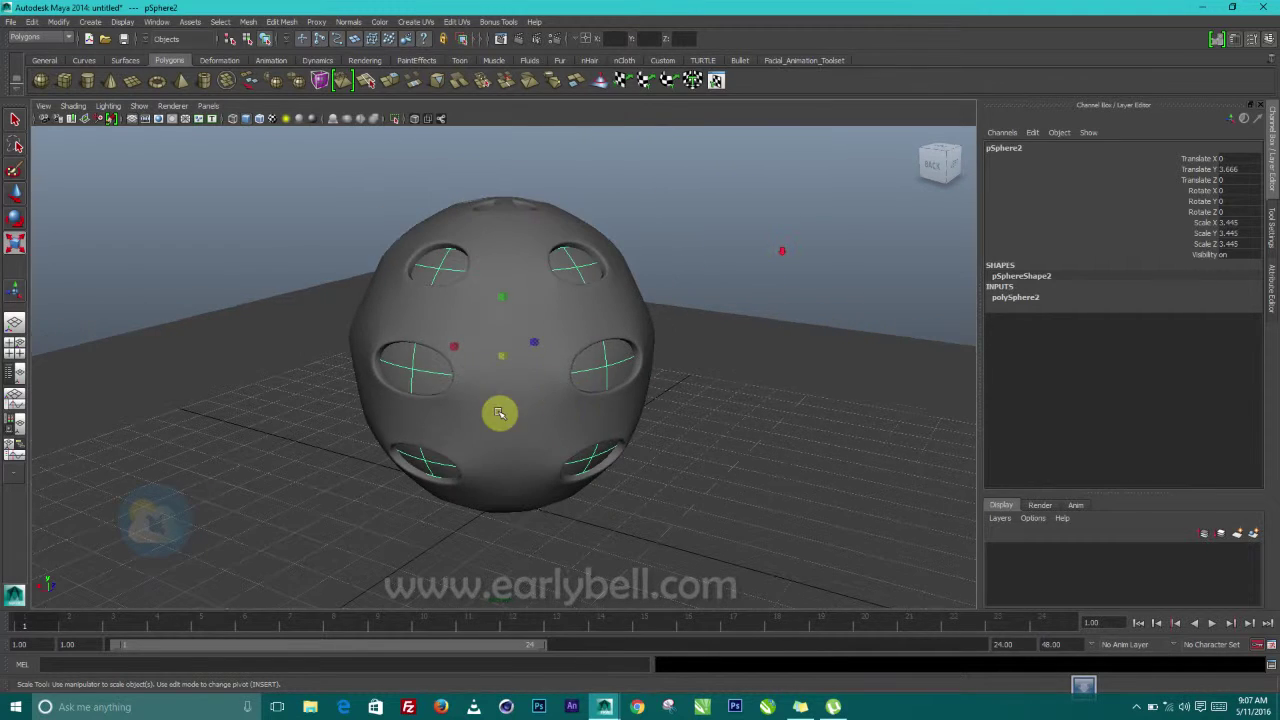
alt+drag(497, 411, 545, 414)
click(741, 200)
alt+drag(631, 392, 543, 383)
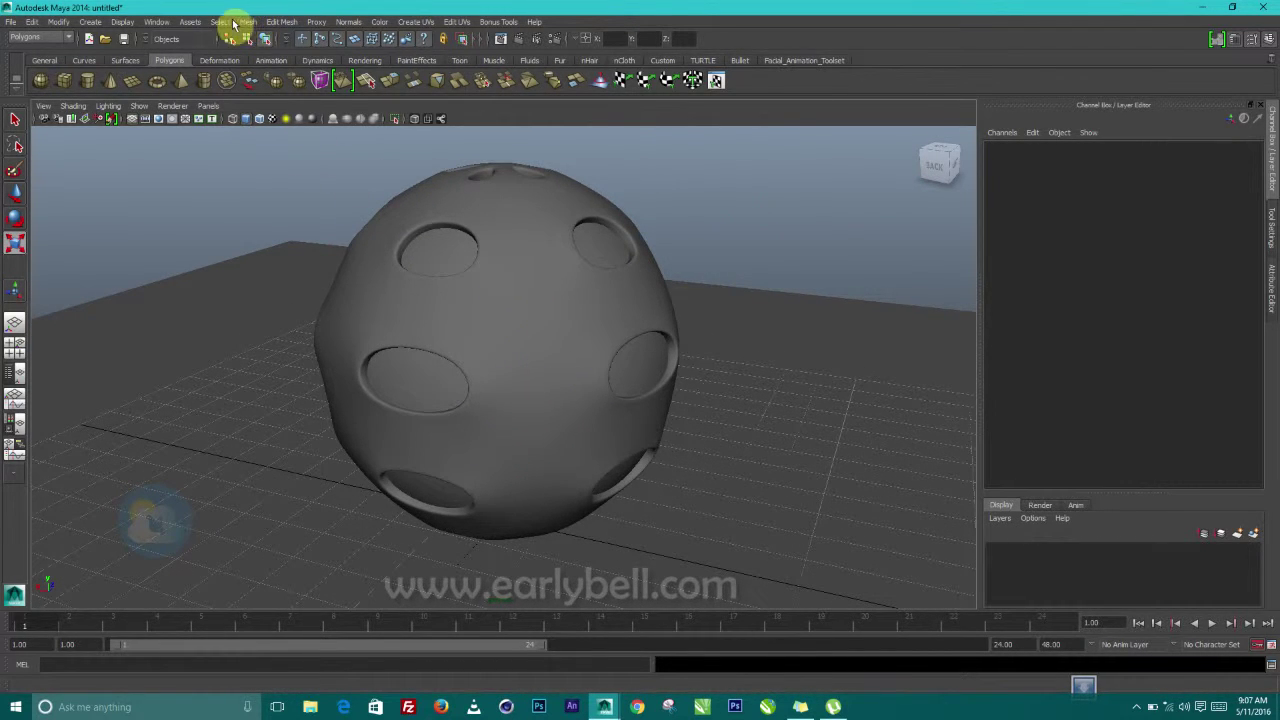
Open the Hypershade from Window > Rendering Editors and position its window
click(156, 22)
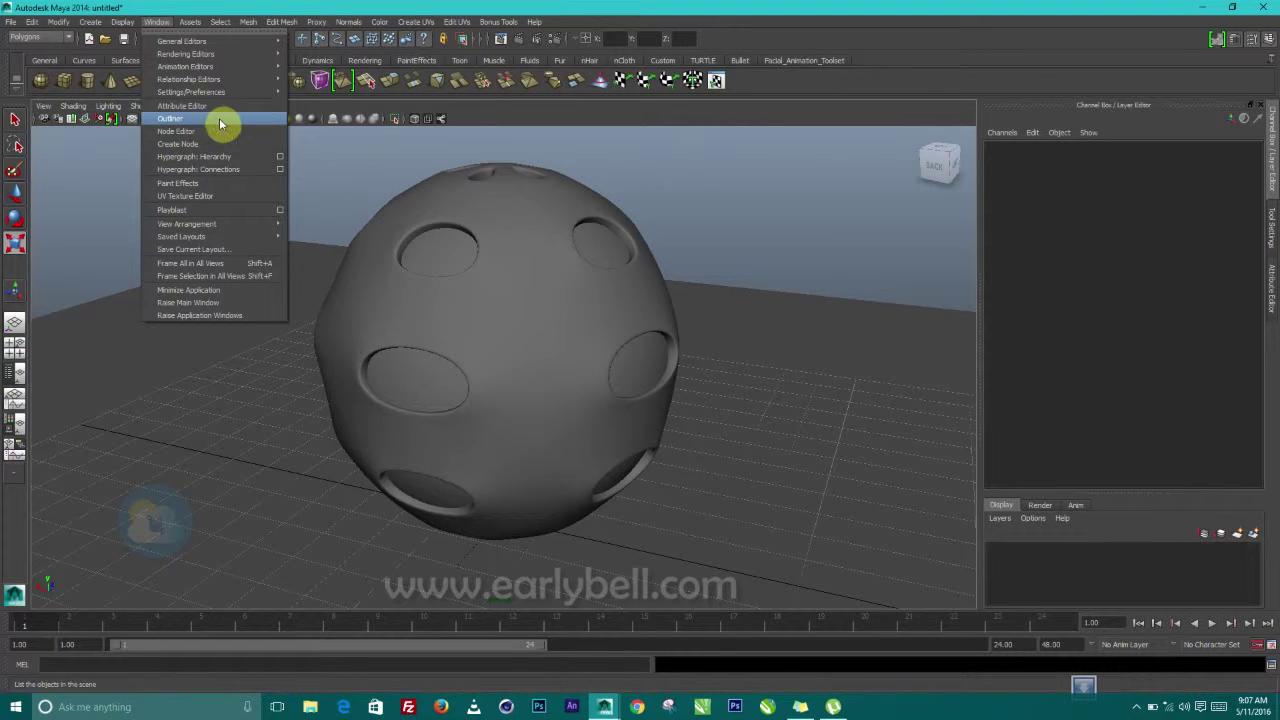
mouse_move(171, 79)
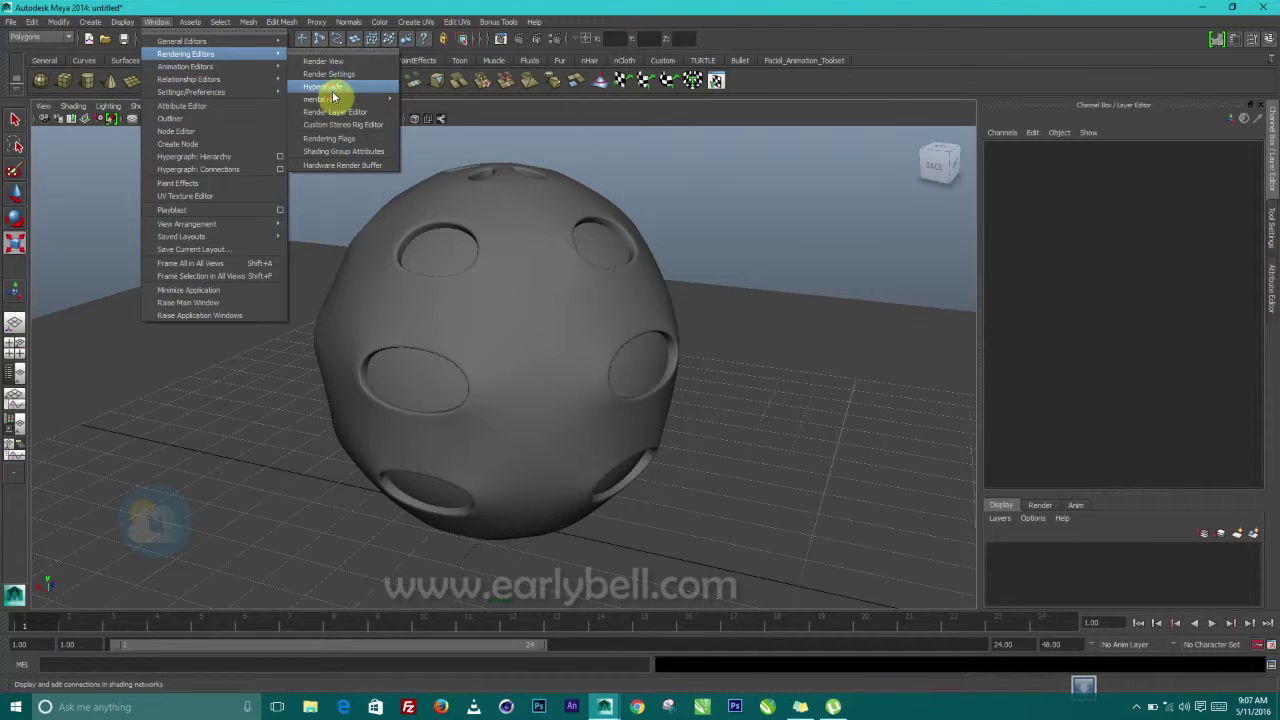
click(332, 89)
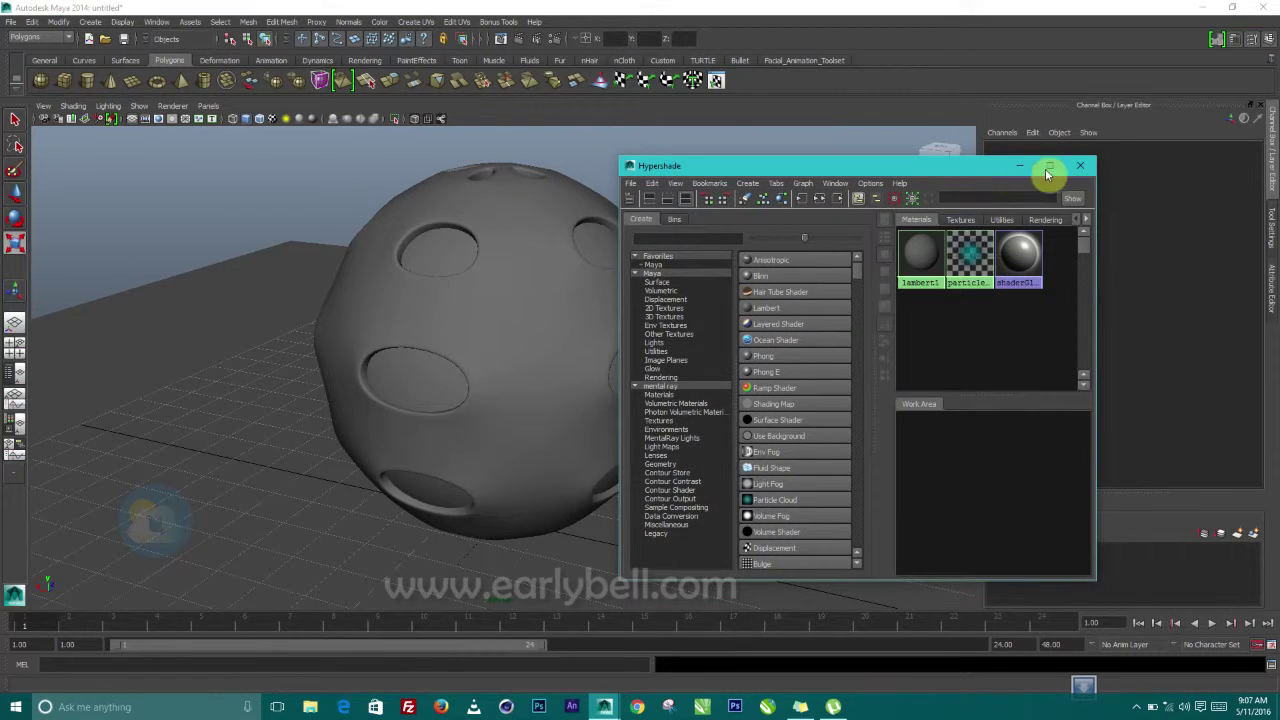
click(1051, 165)
drag(251, 20, 712, 52)
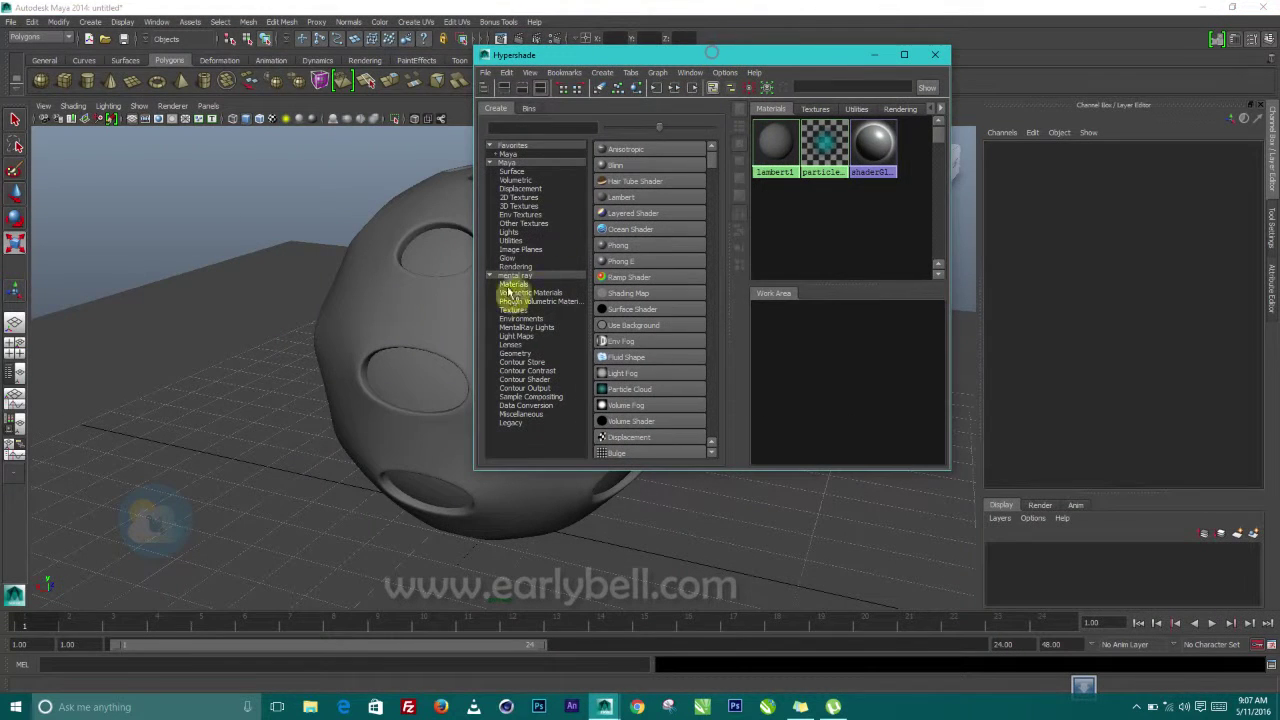
Create a mental ray mia_material_x material and assign it to pSphere2
click(510, 279)
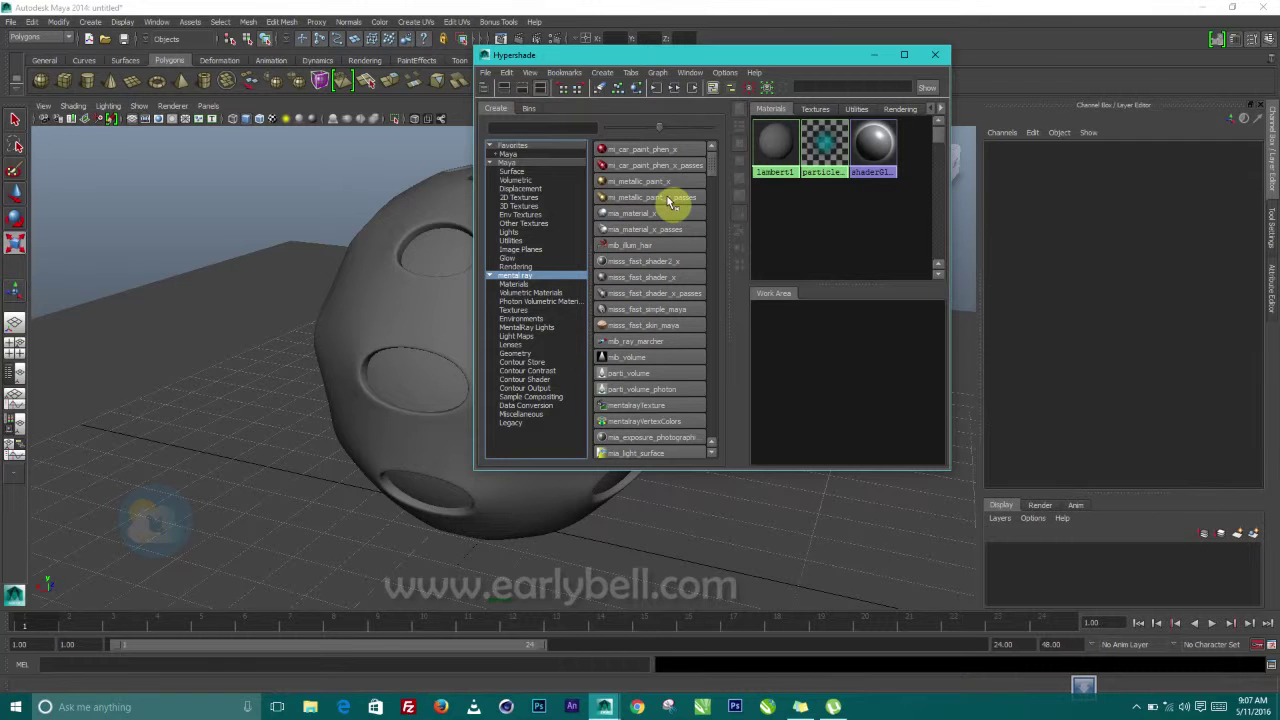
click(621, 217)
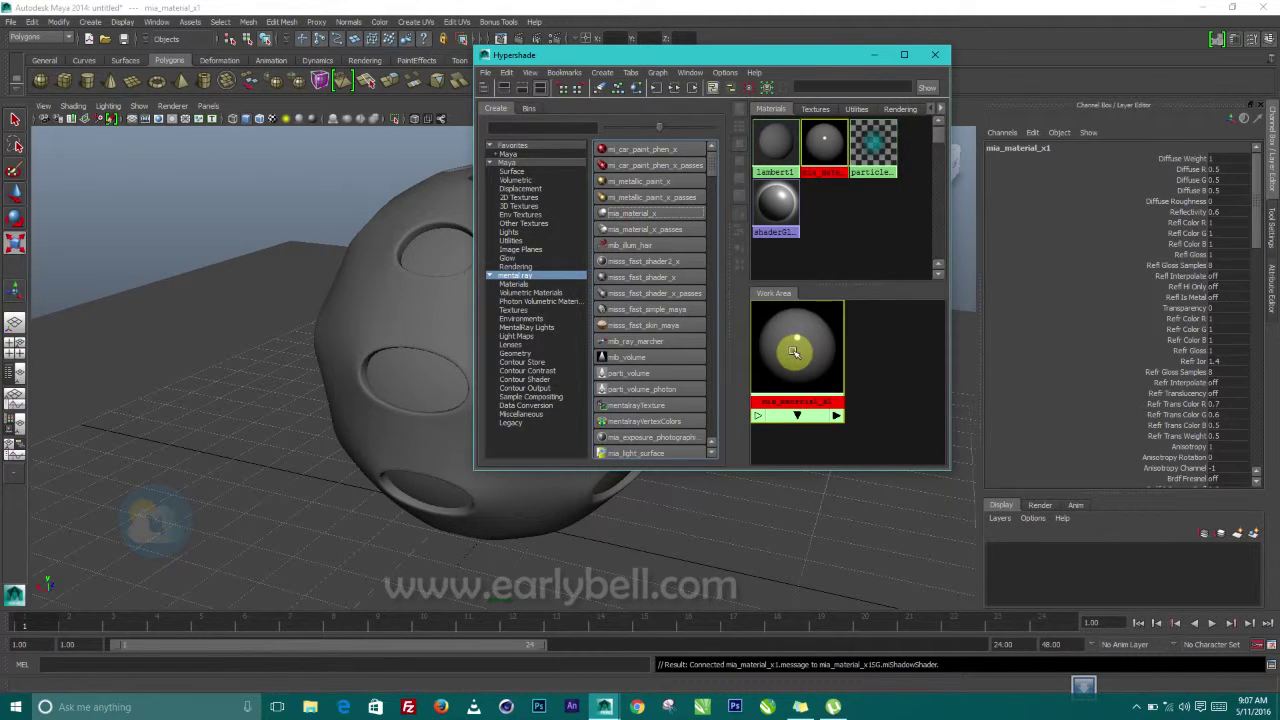
middle_drag(793, 357, 466, 414)
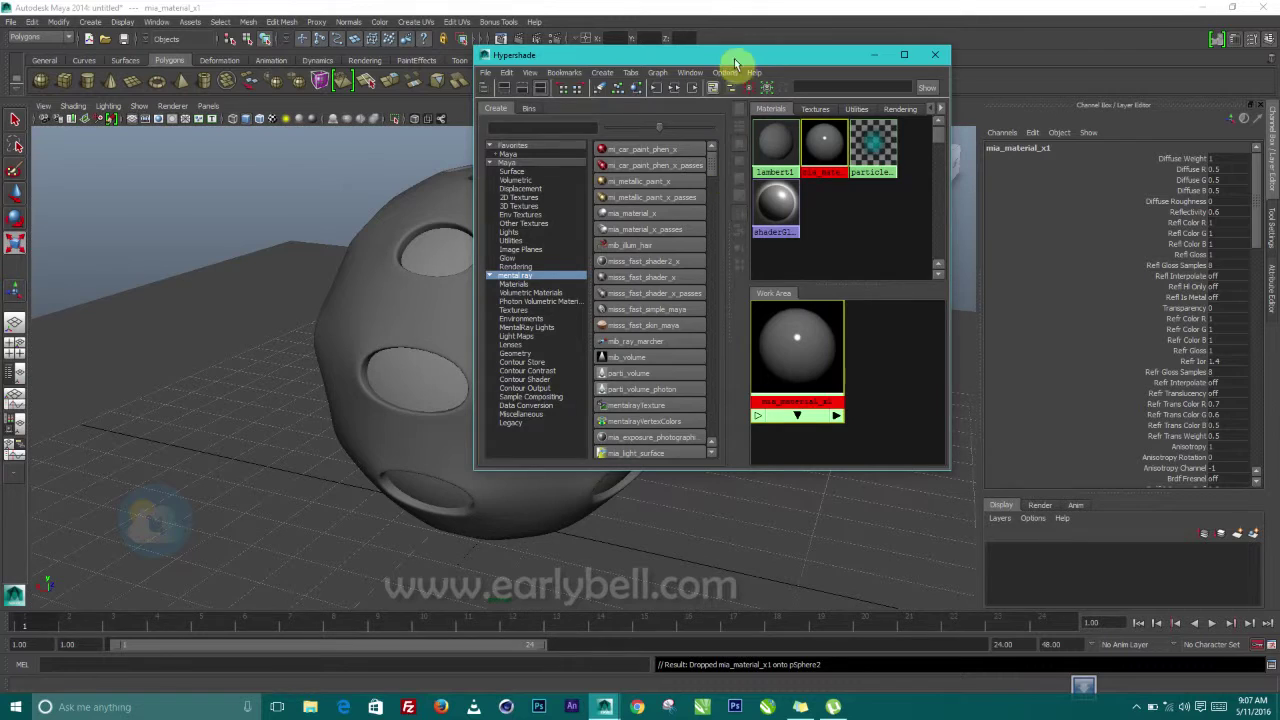
drag(738, 55, 402, 62)
double_click(449, 357)
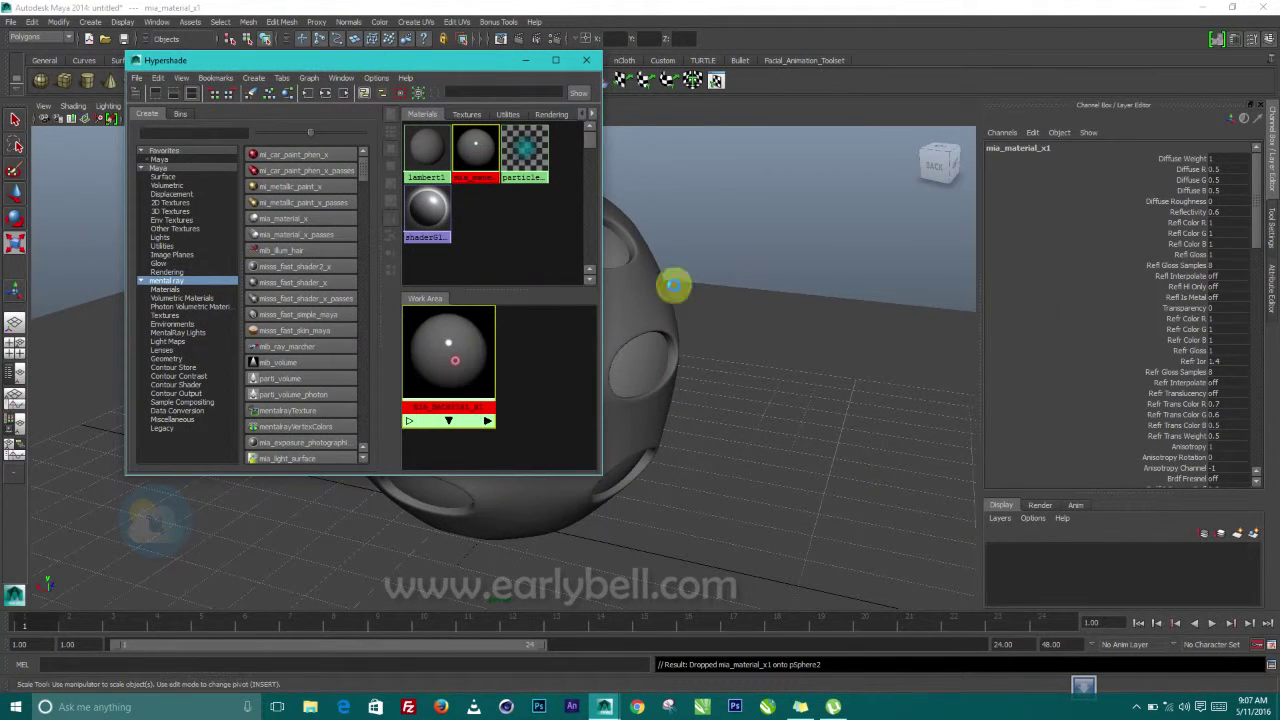
Connect a new mia_light_surface node to mia_material_x1's Additional Color under Advanced
scroll(1131, 460, down, 3)
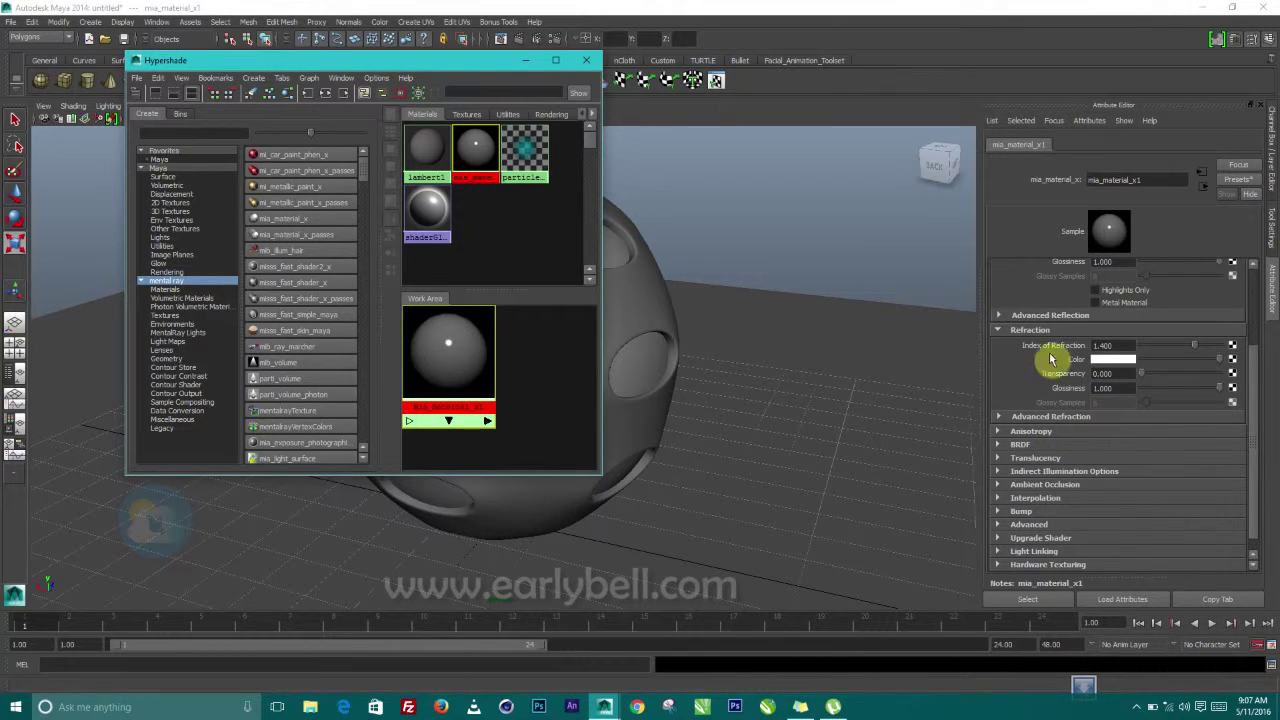
scroll(1060, 410, down, 1)
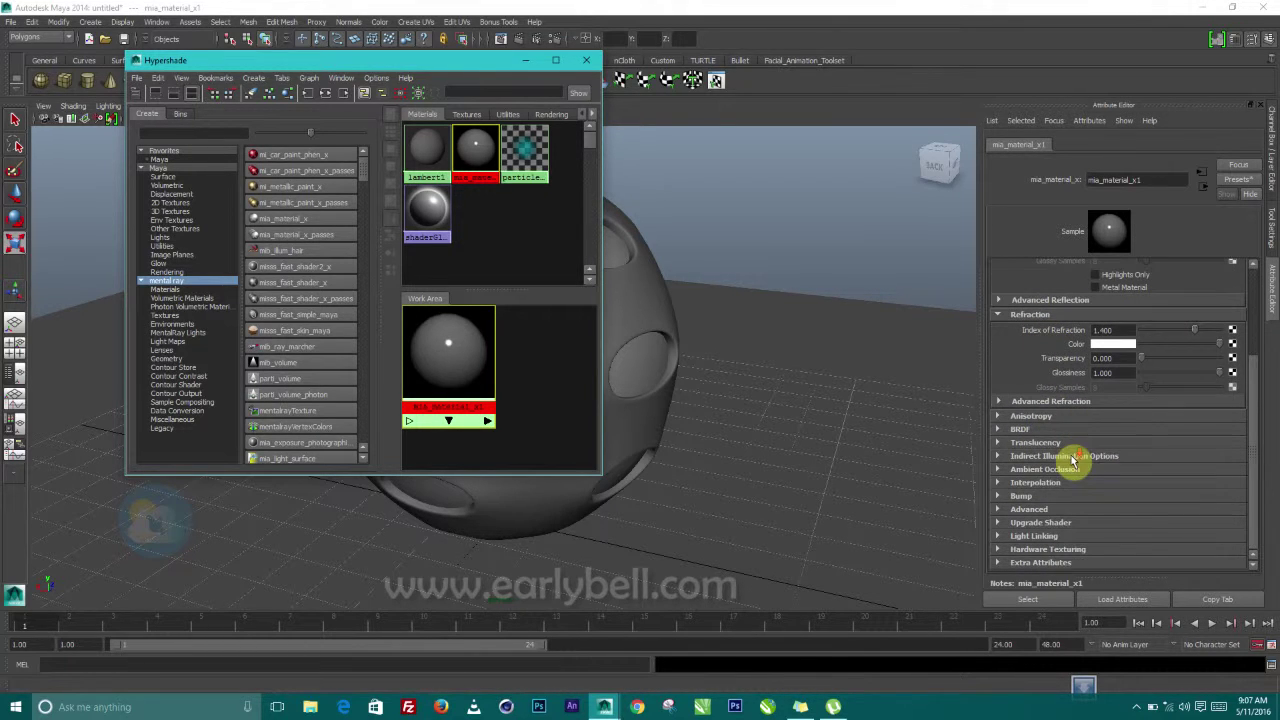
click(1040, 511)
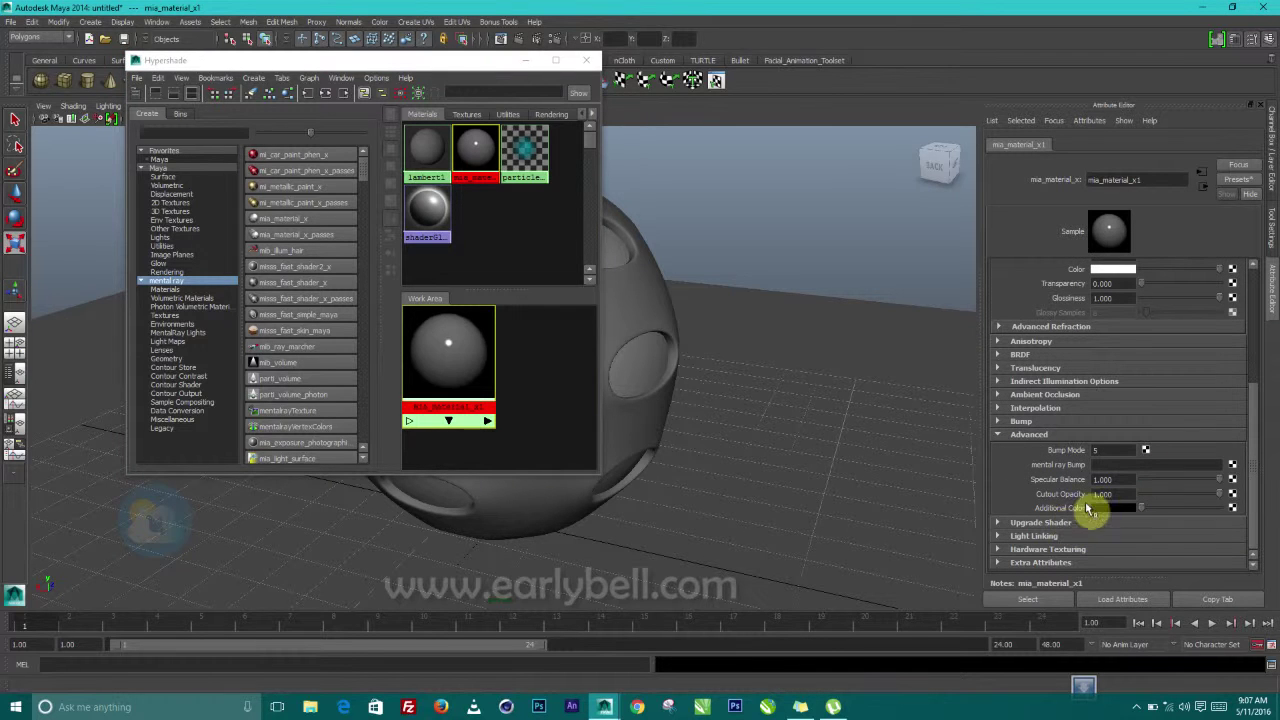
click(1234, 509)
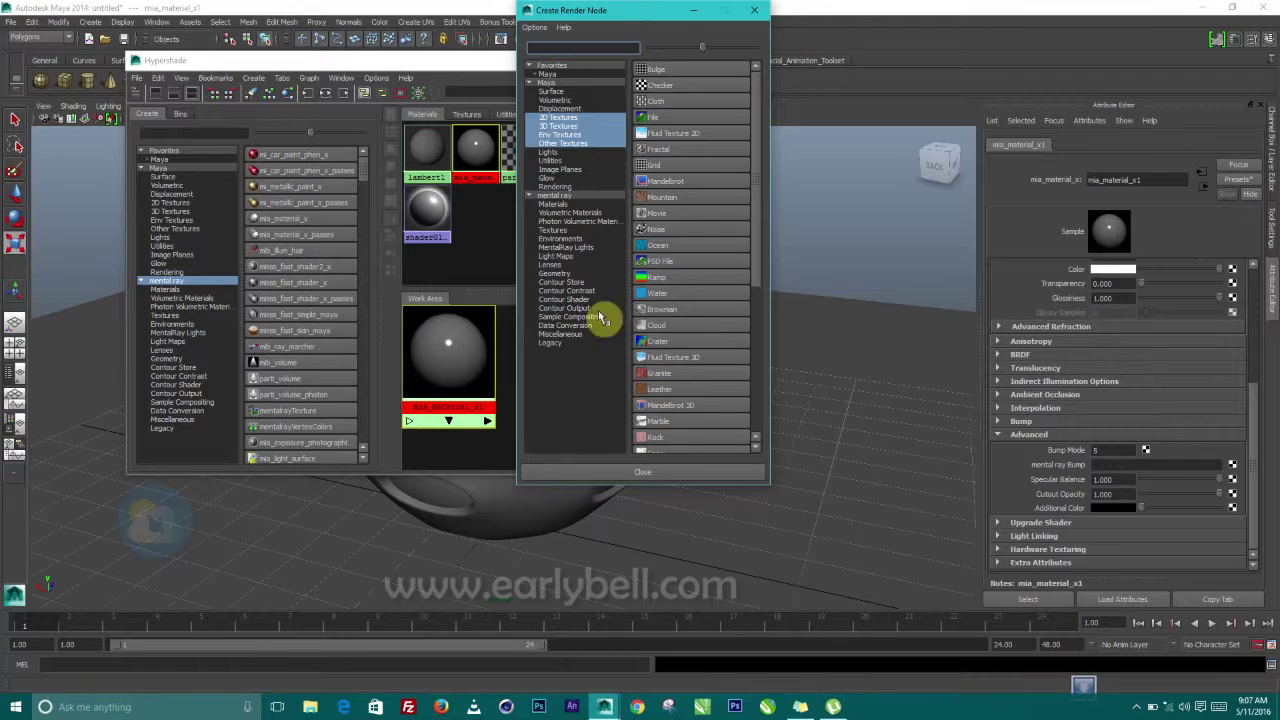
click(555, 231)
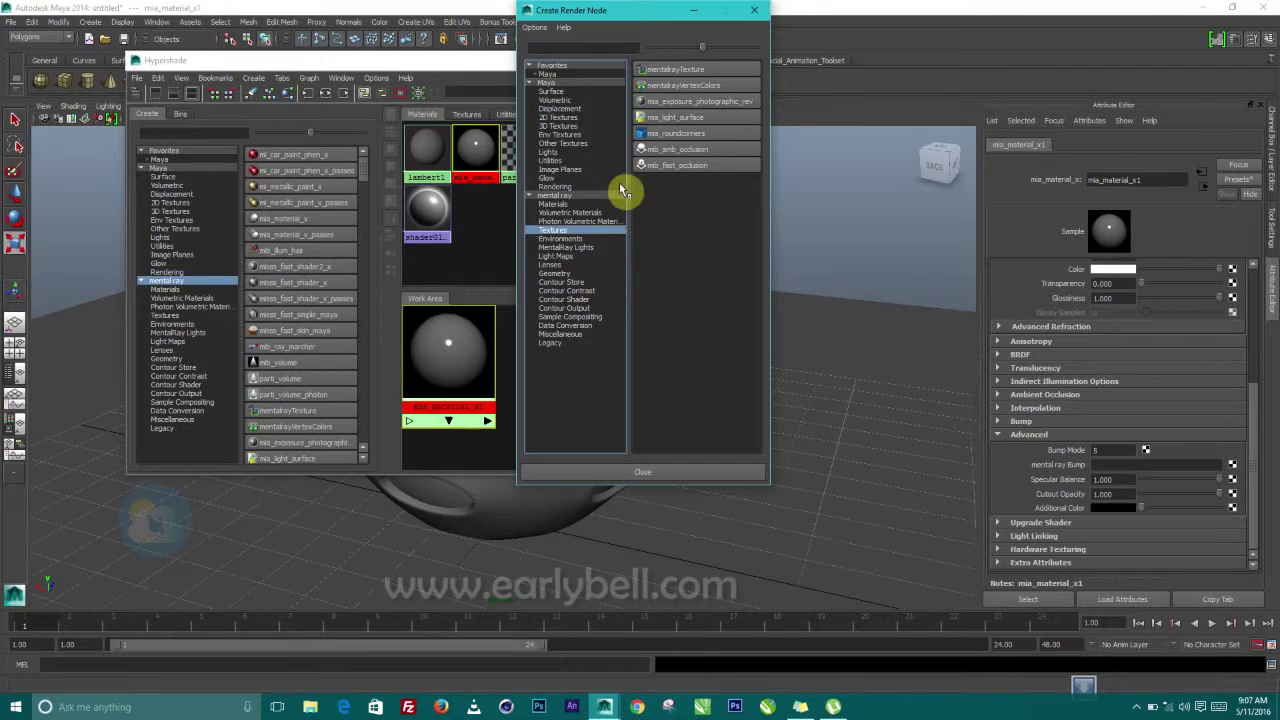
click(675, 119)
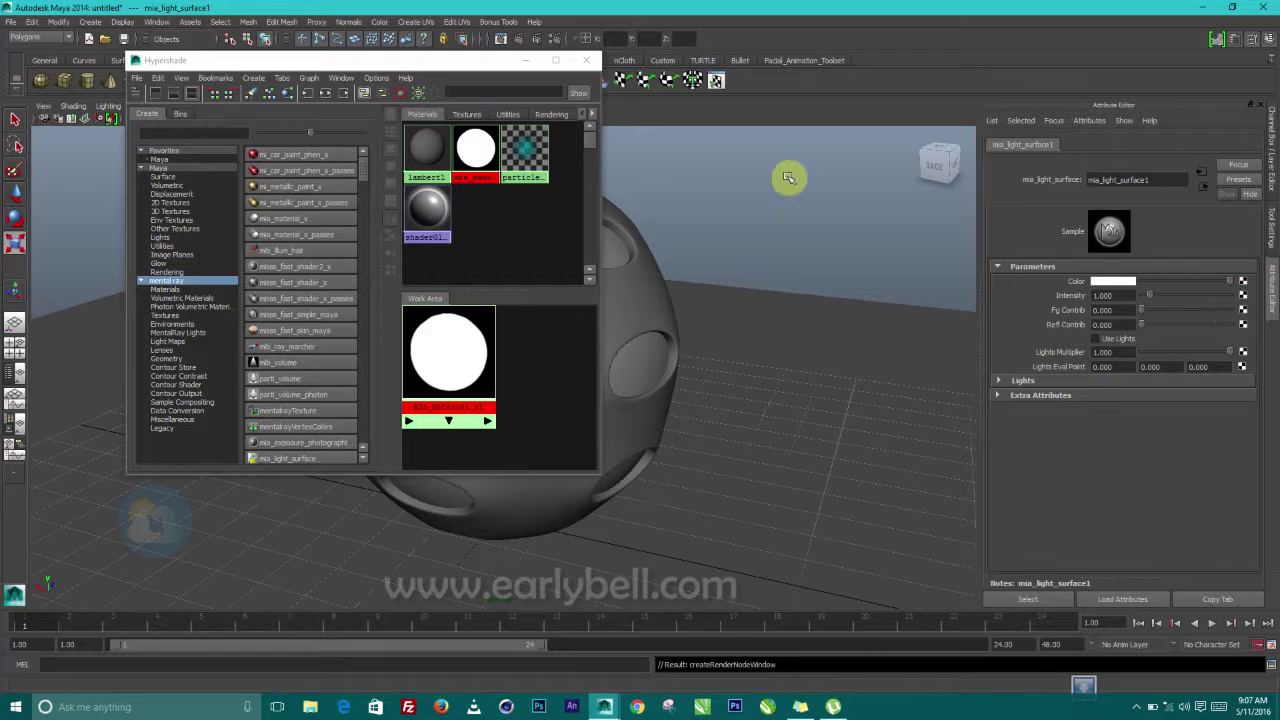
drag(430, 63, 1017, 120)
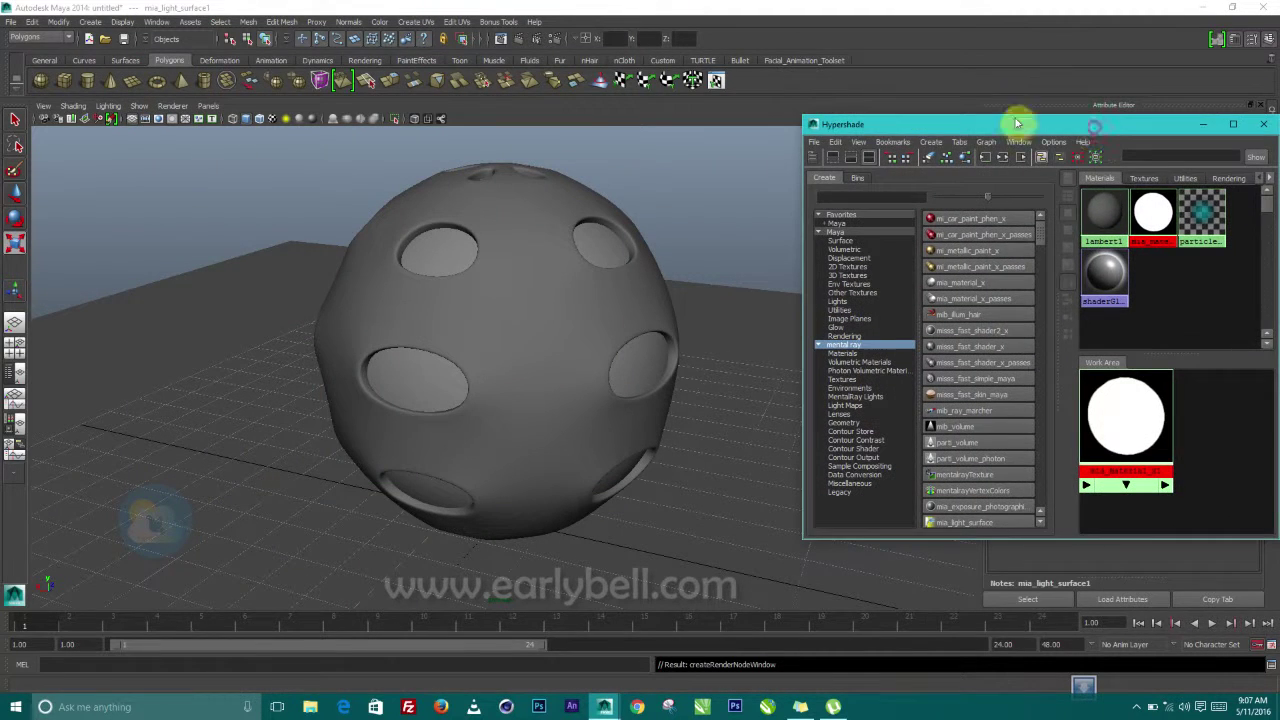
Render the current frame and switch the renderer from Maya Software to mental ray
click(501, 38)
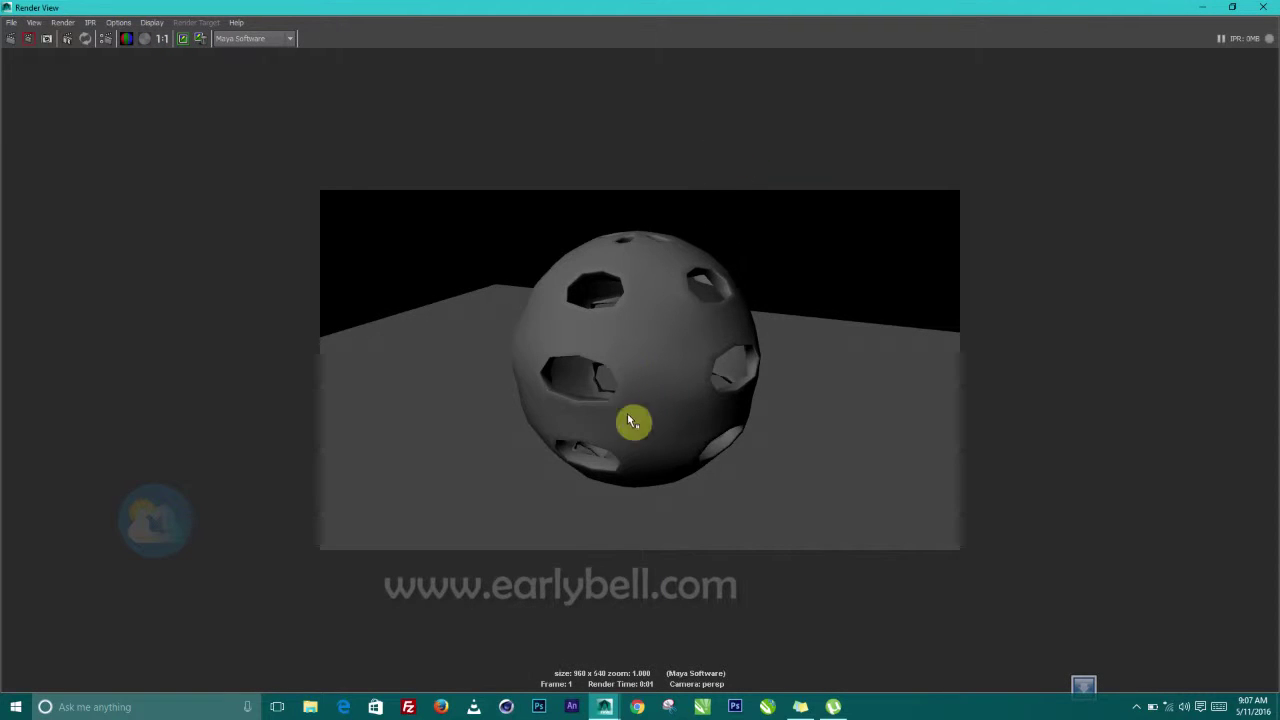
click(245, 40)
click(245, 78)
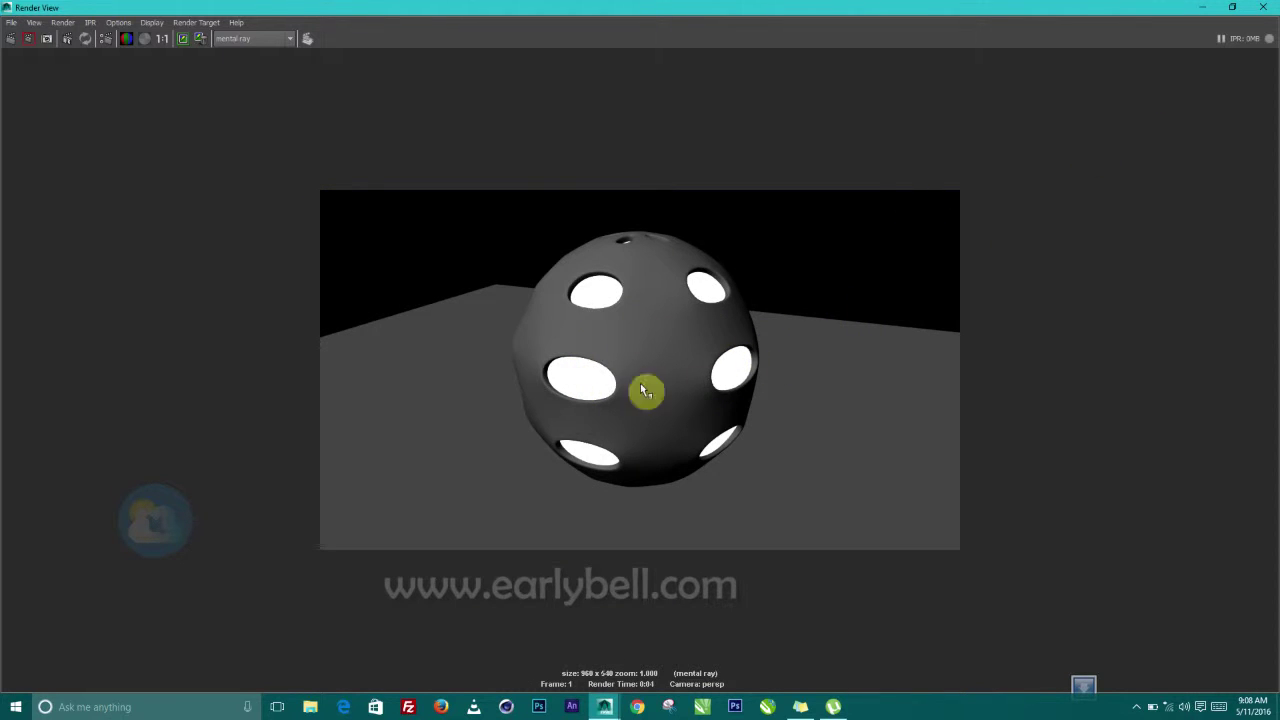
click(1263, 7)
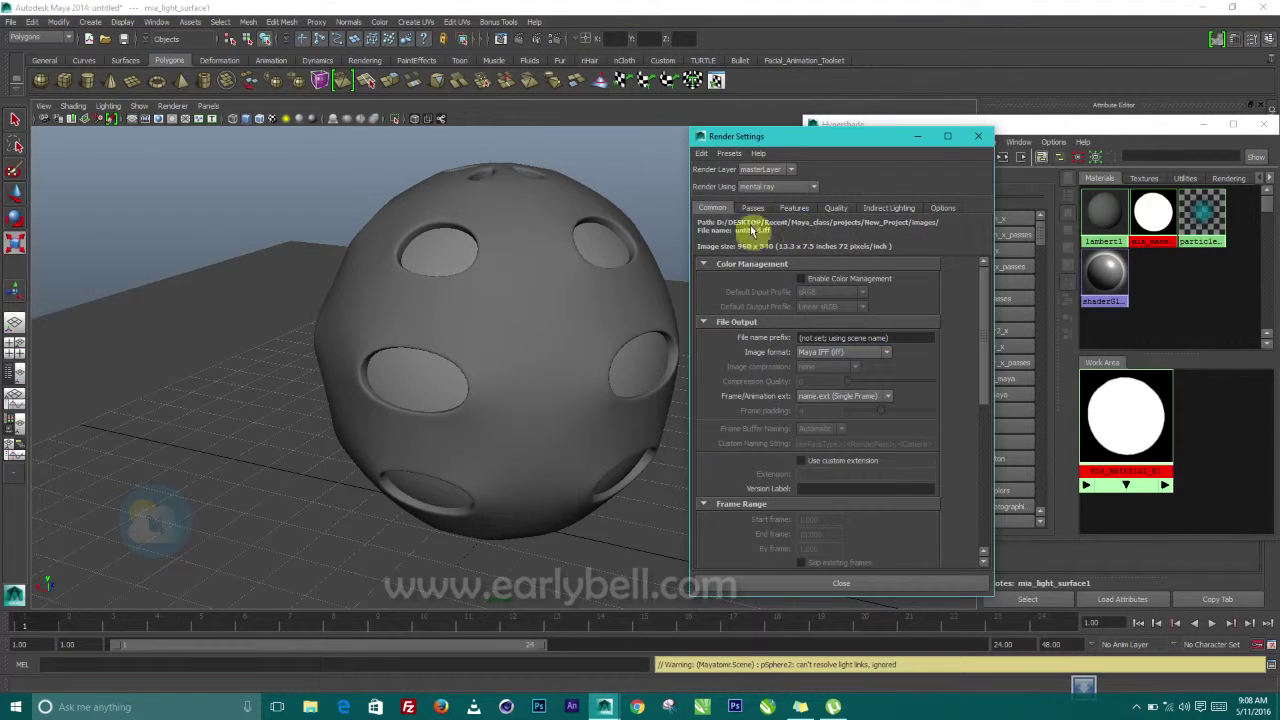
Uncheck Enable Default Light and enable Global Illumination and Final Gathering in Render Settings
scroll(773, 527, down, 5)
scroll(773, 527, down, 3)
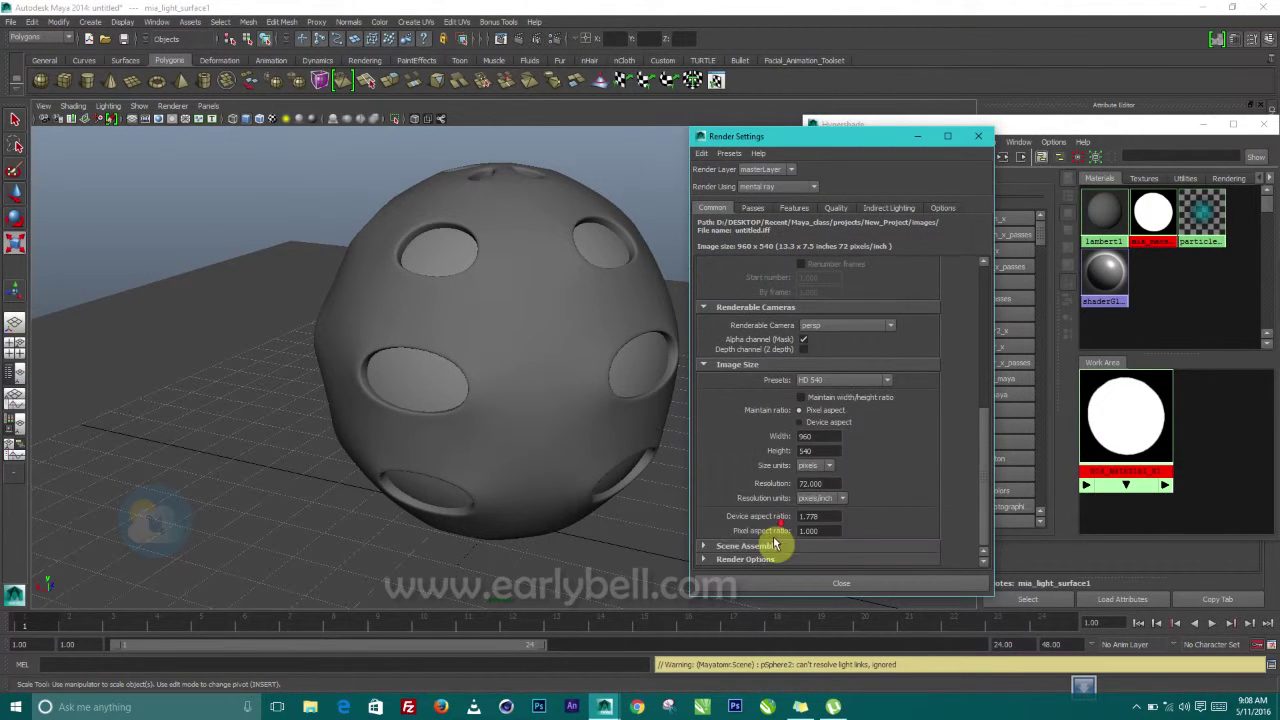
click(745, 559)
scroll(815, 515, down, 2)
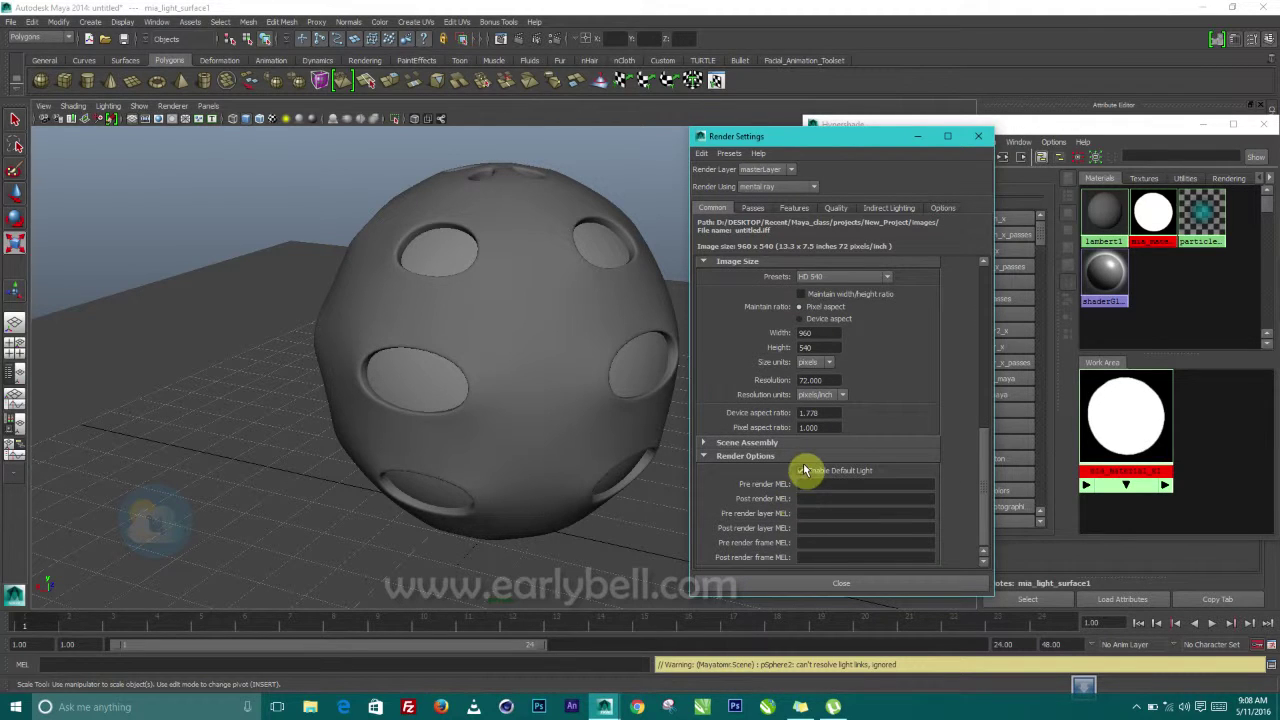
click(804, 471)
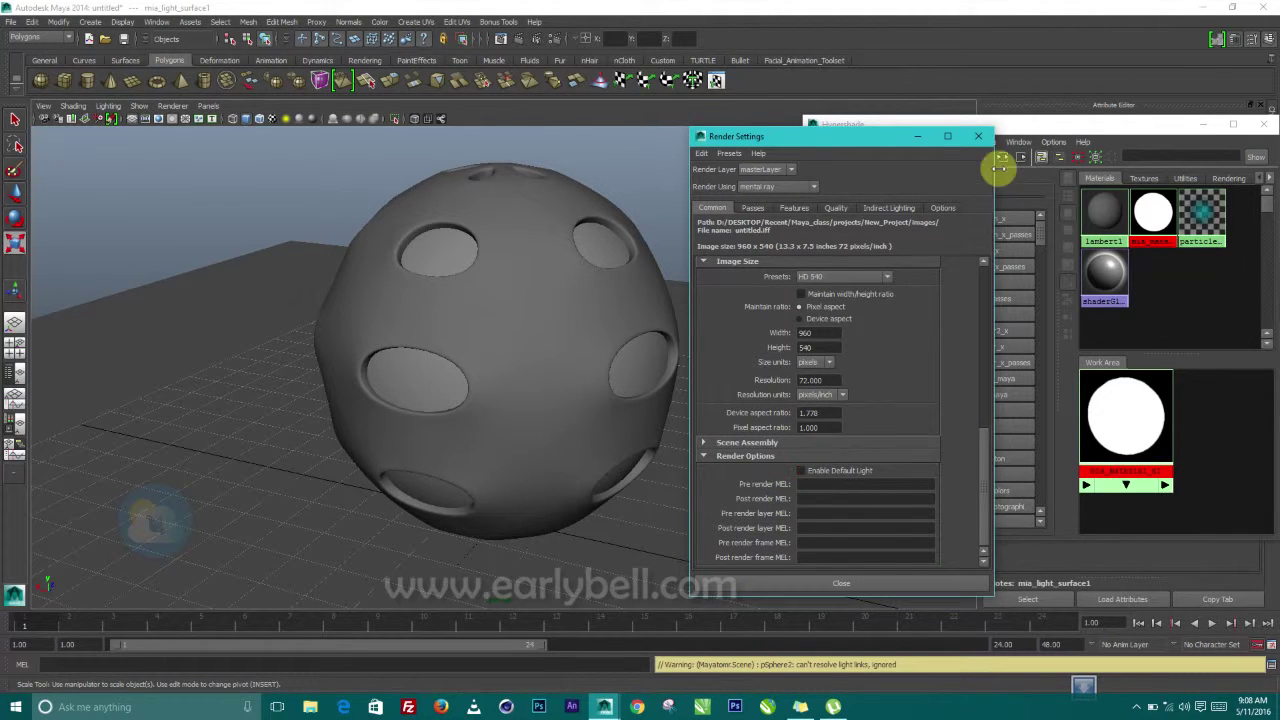
click(886, 208)
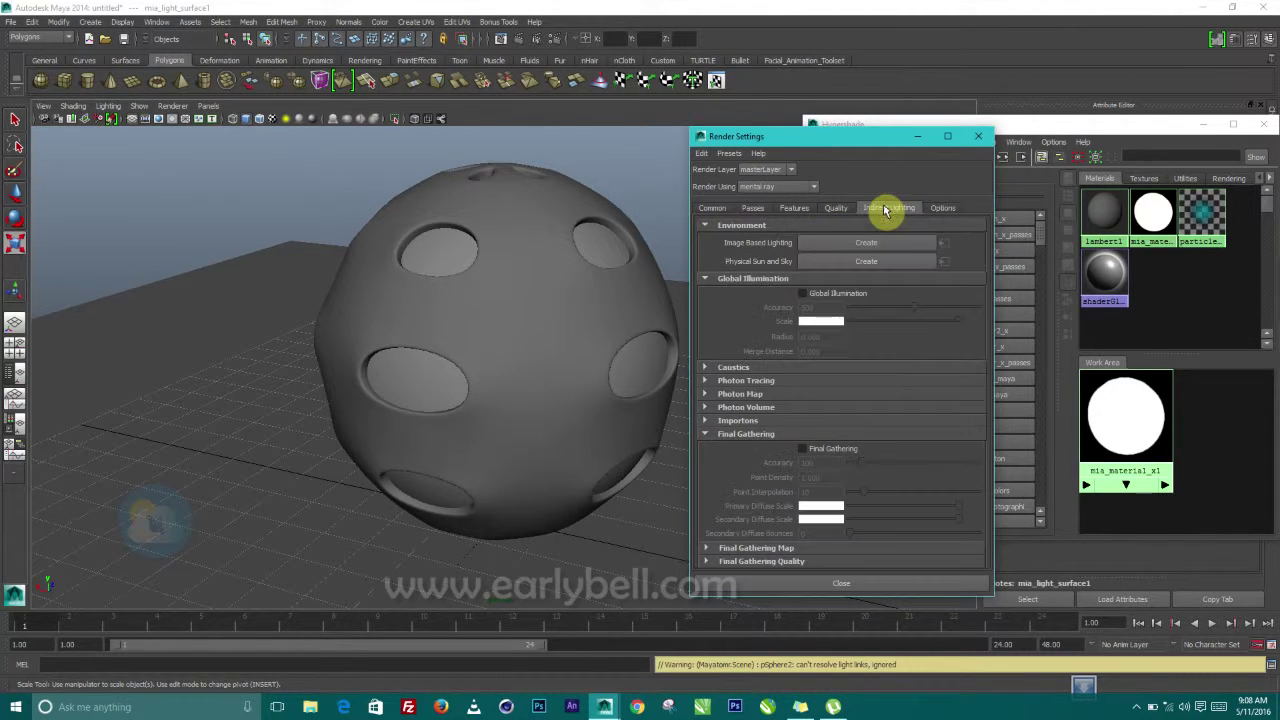
click(802, 293)
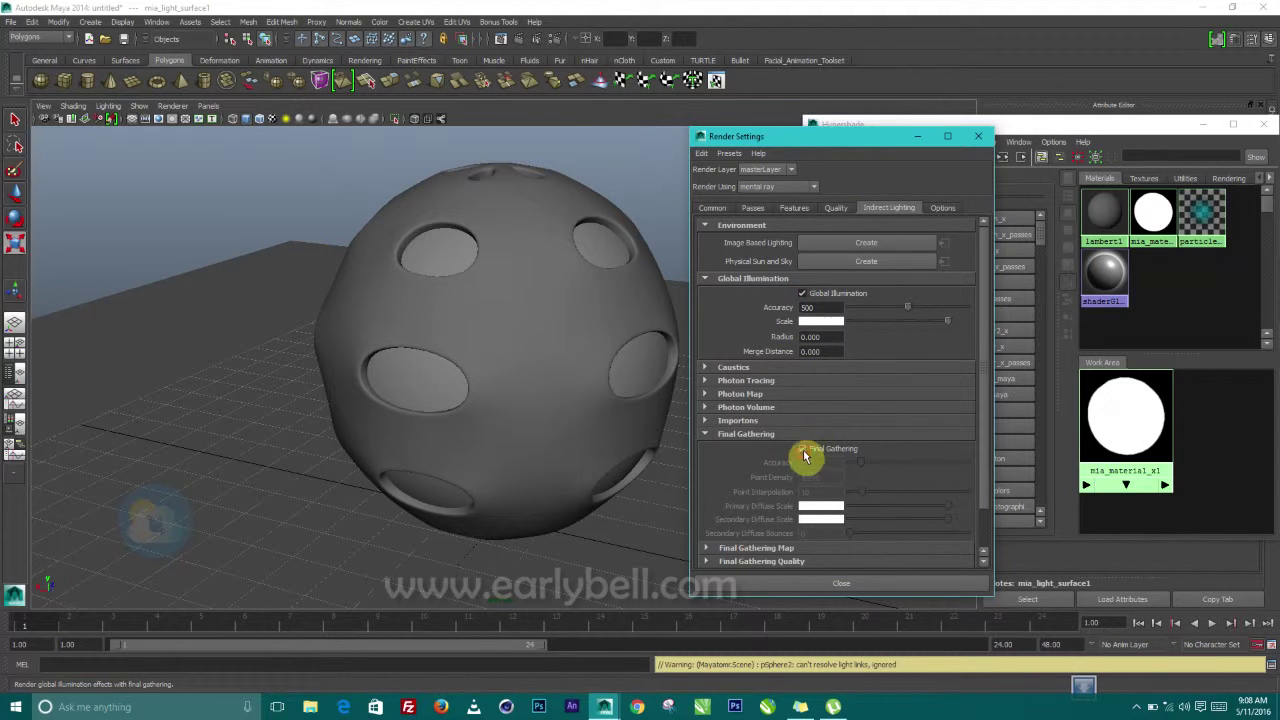
click(804, 451)
click(977, 136)
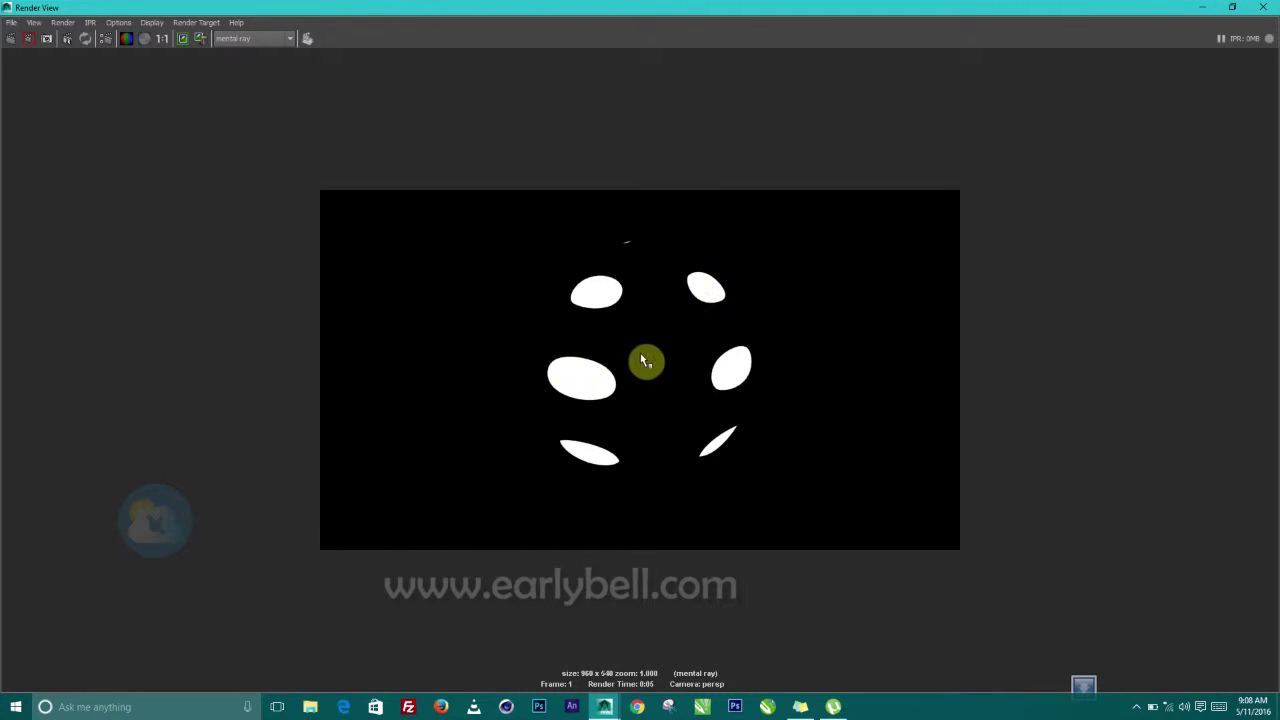
Set mia_light_surface1's Color to cyan and its Fg Contrib to 10
click(1263, 7)
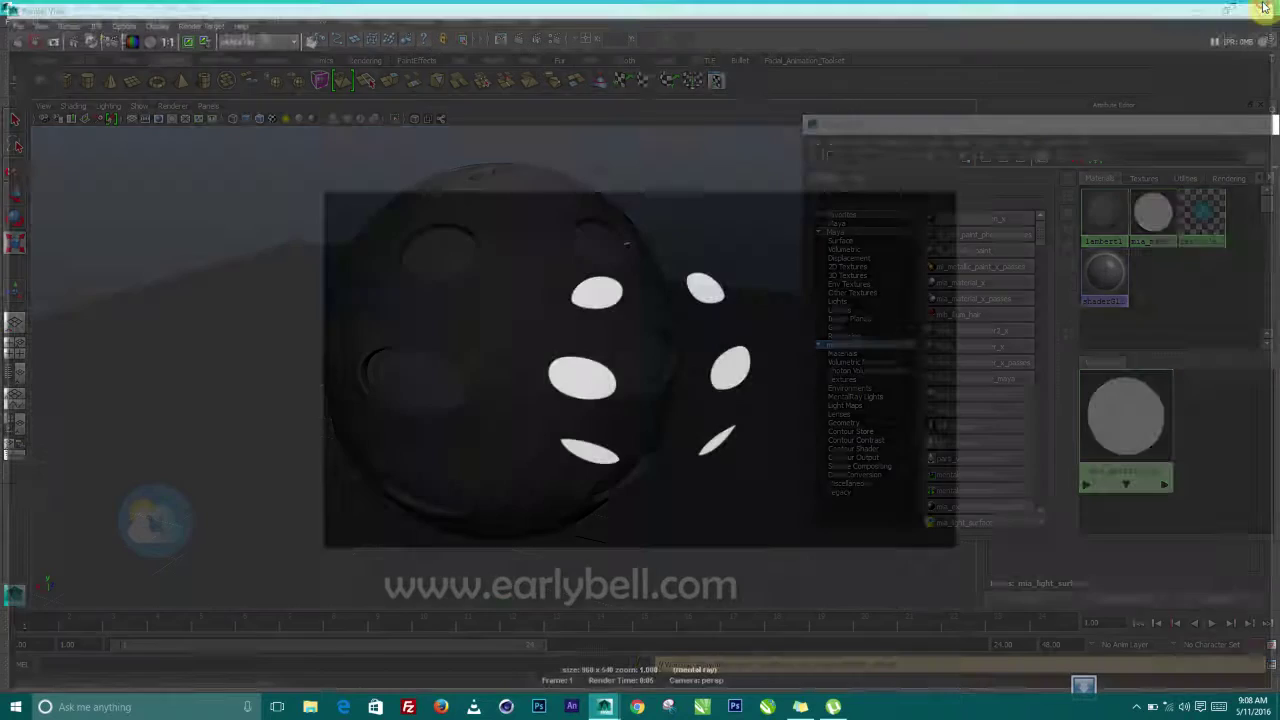
drag(1043, 130, 530, 147)
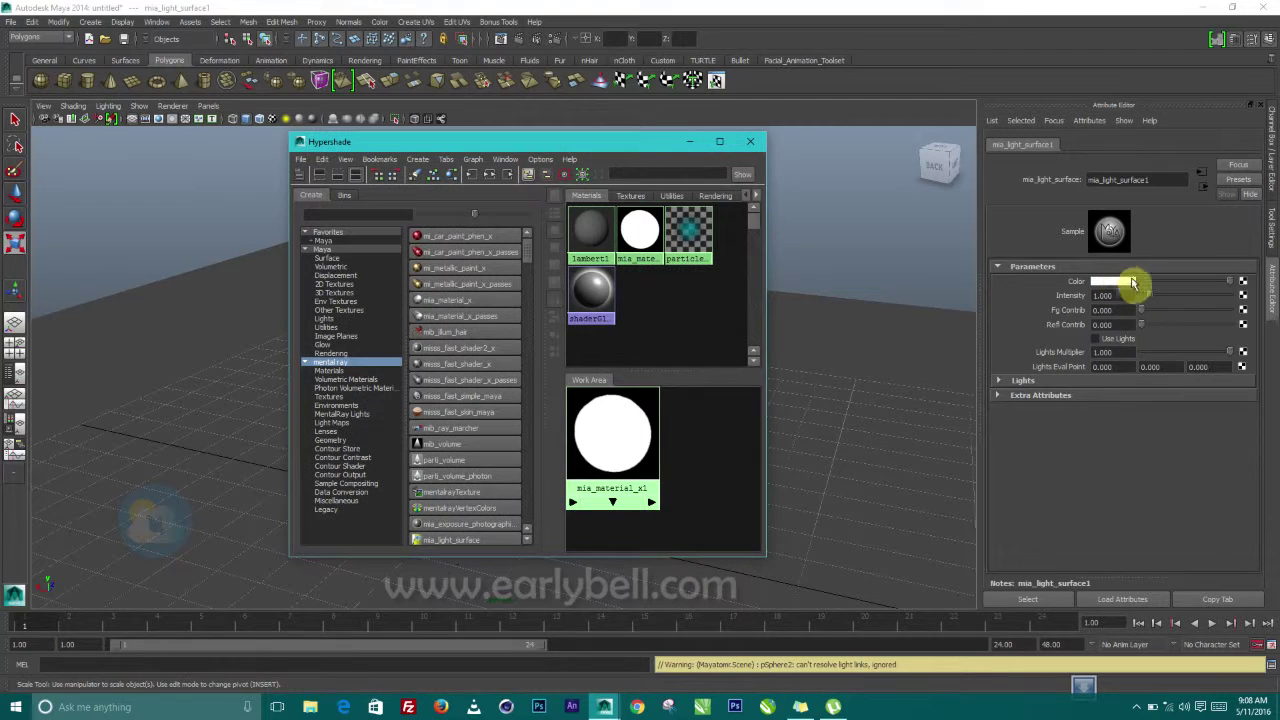
click(1110, 281)
drag(1097, 302, 1217, 313)
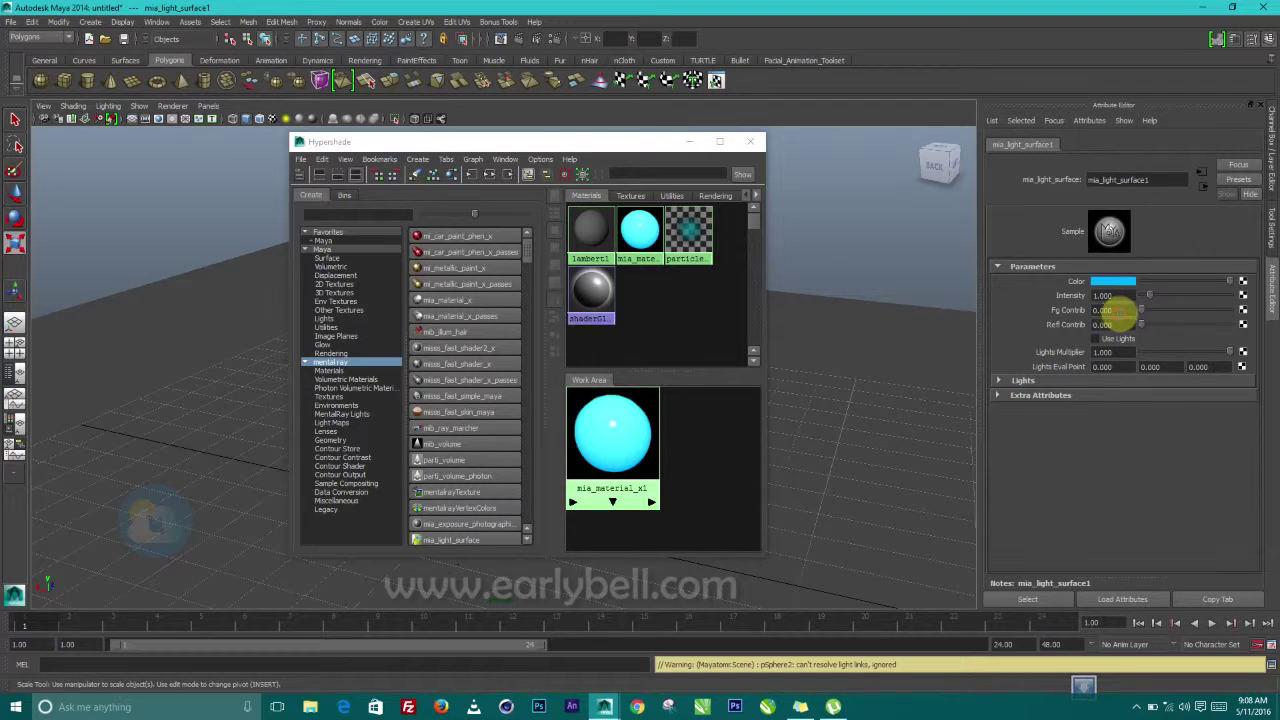
click(1117, 310)
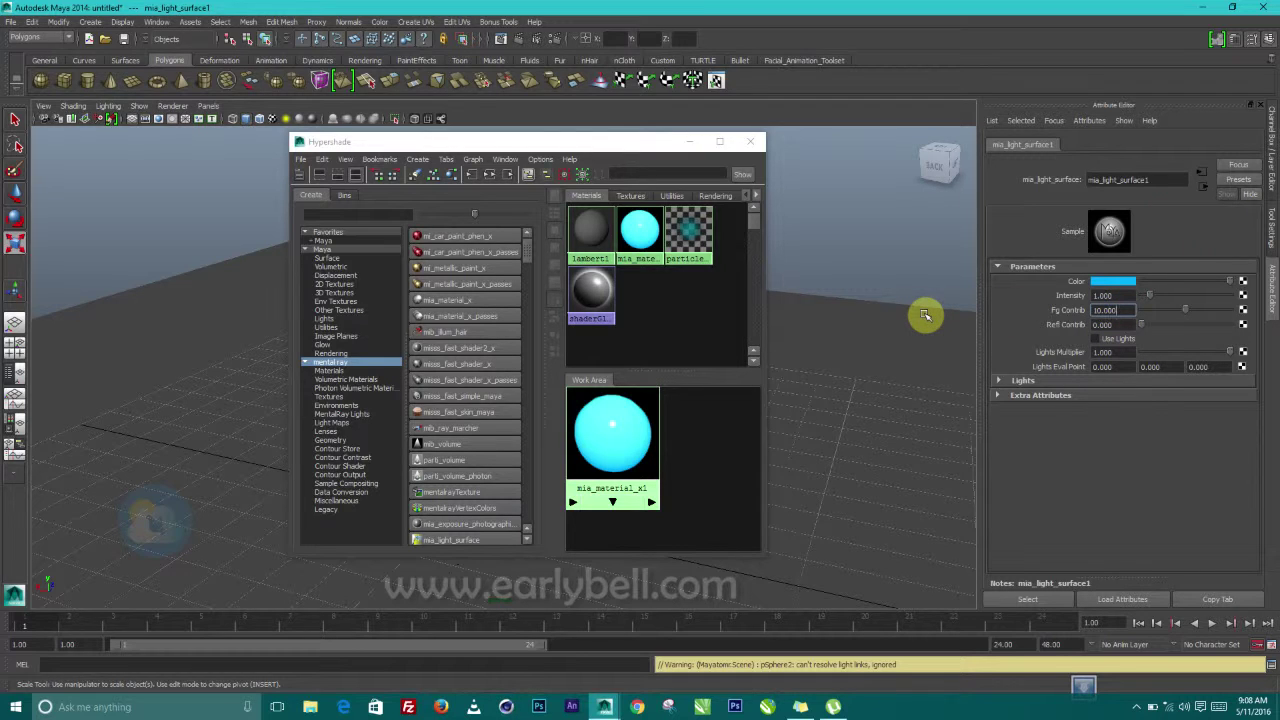
drag(553, 150, 1040, 119)
alt+drag(583, 315, 551, 254)
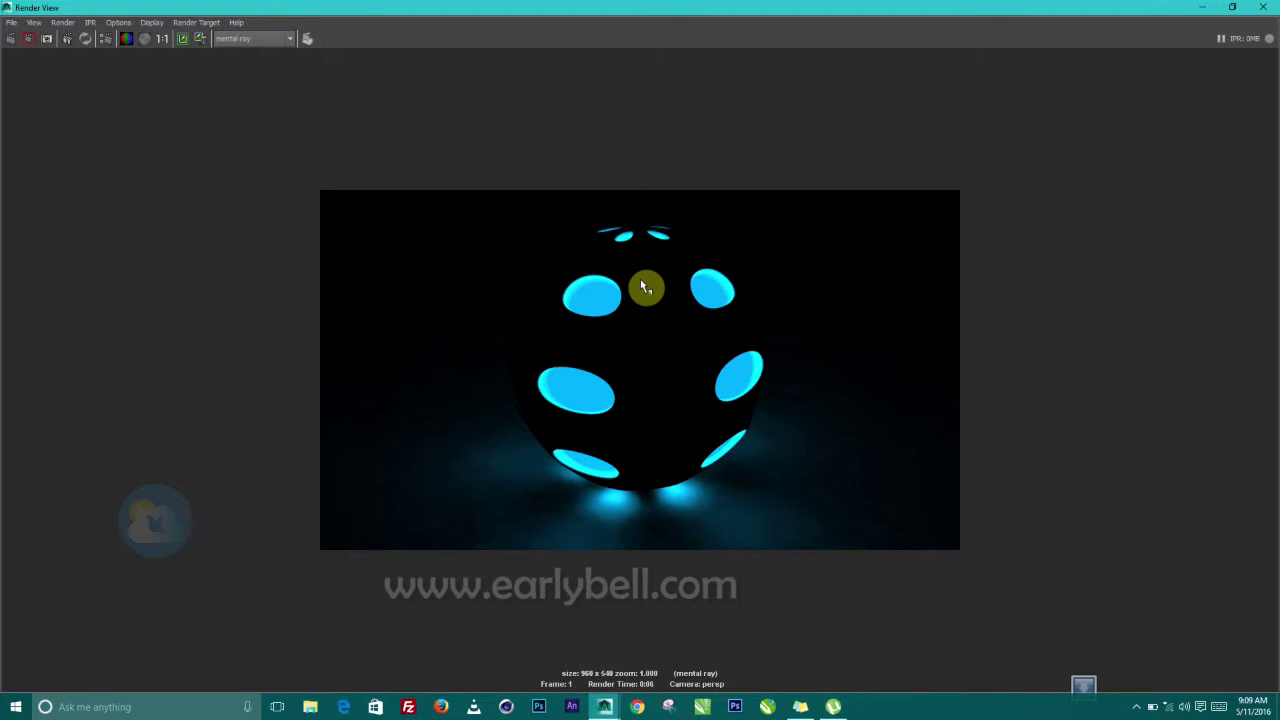
Set Final Gathering Point Interpolation to 100 and Accuracy to 200, then re-render the frame
click(1271, 6)
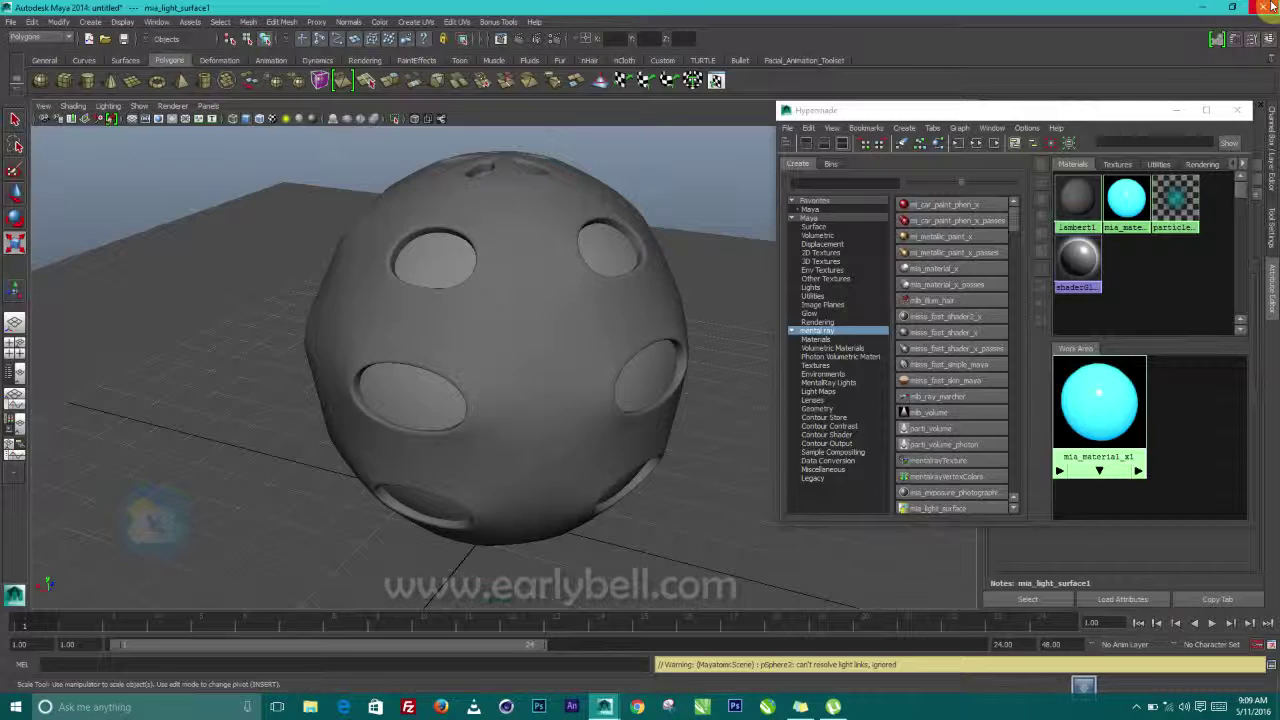
click(541, 40)
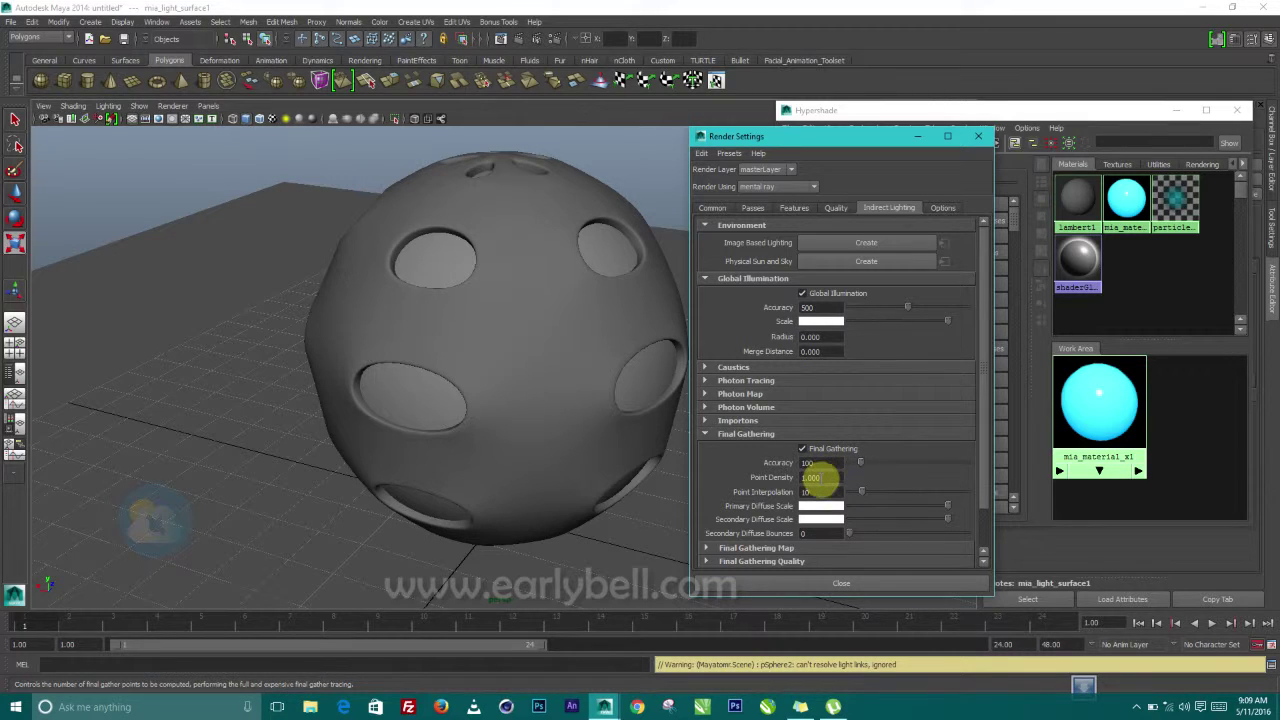
click(812, 491)
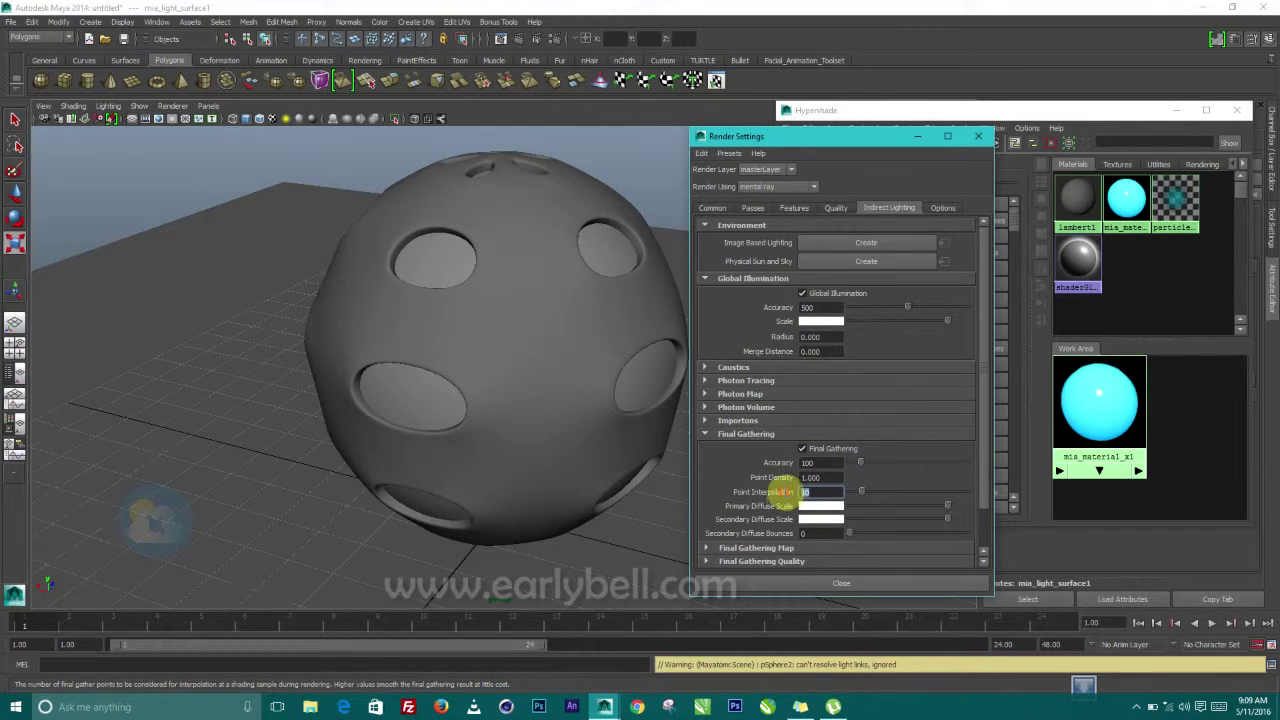
text(100)
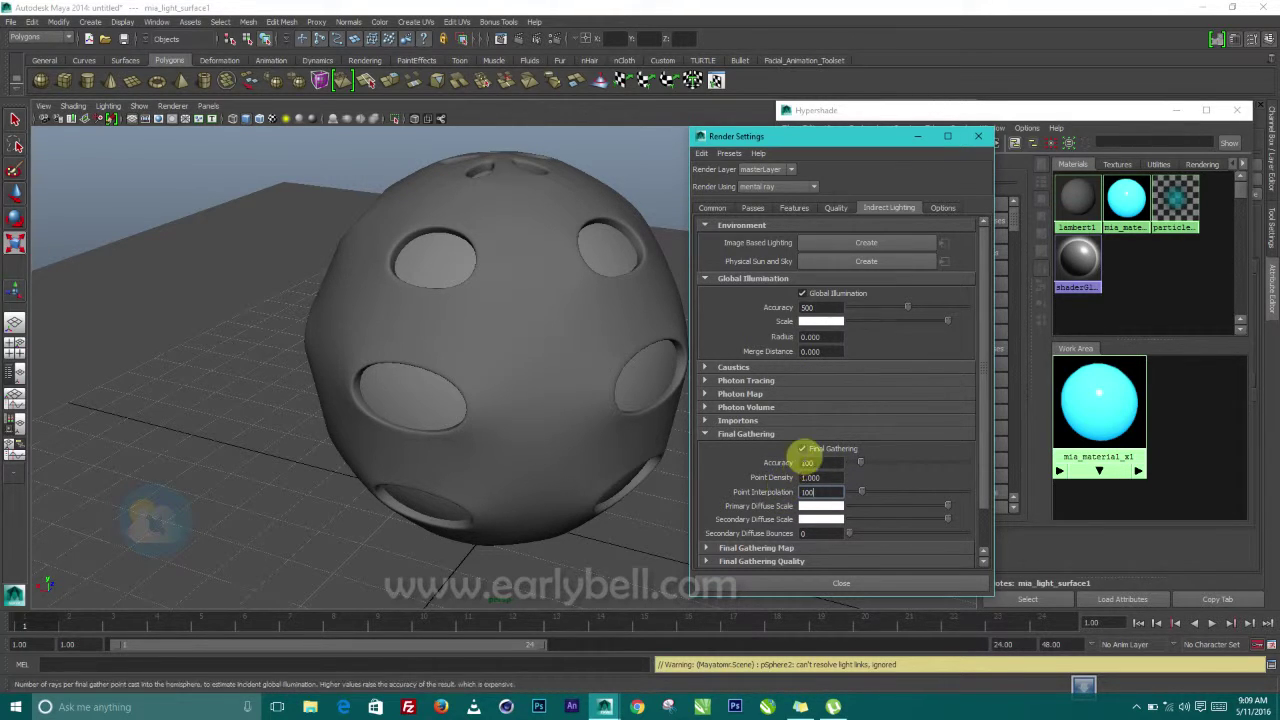
click(820, 463)
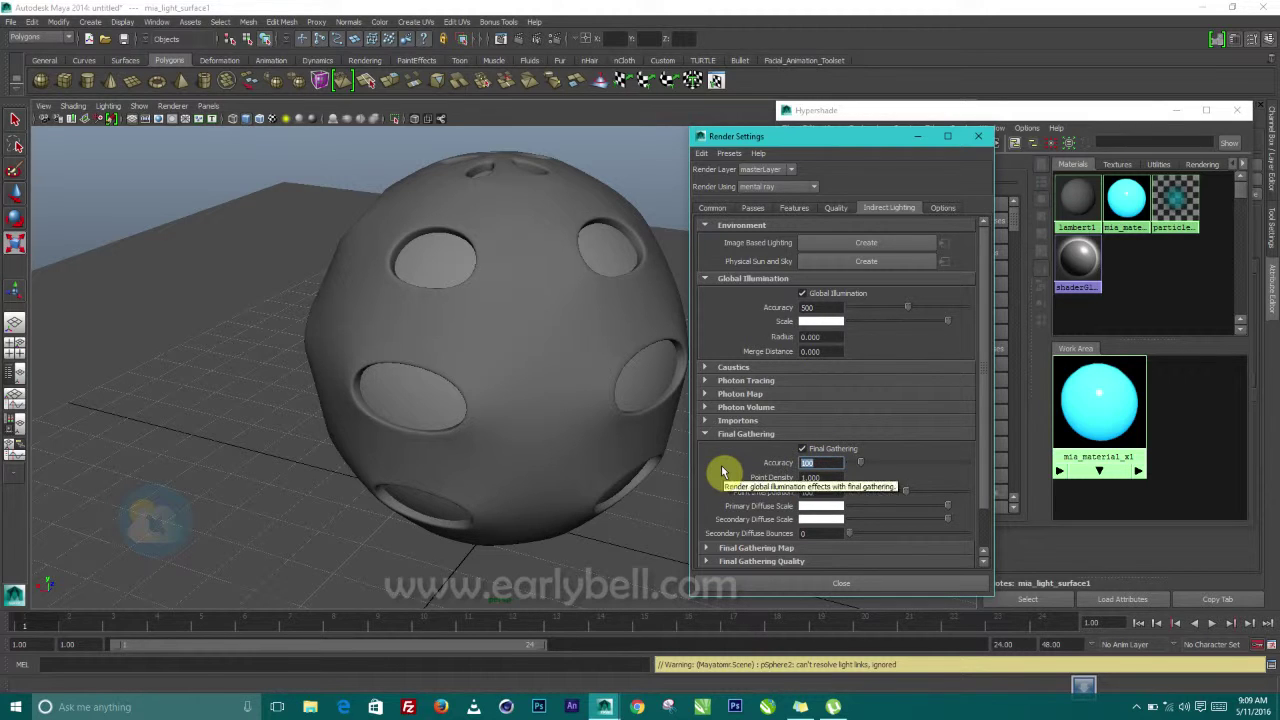
text(200)
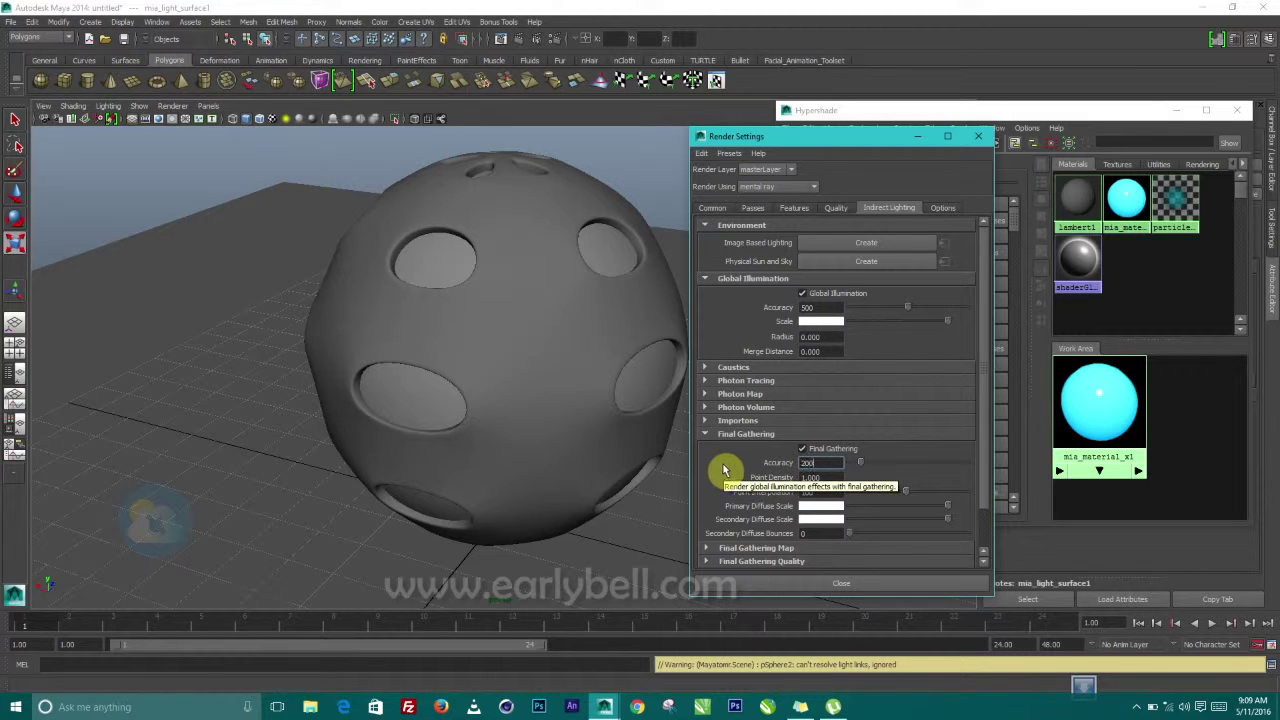
click(983, 138)
click(518, 39)
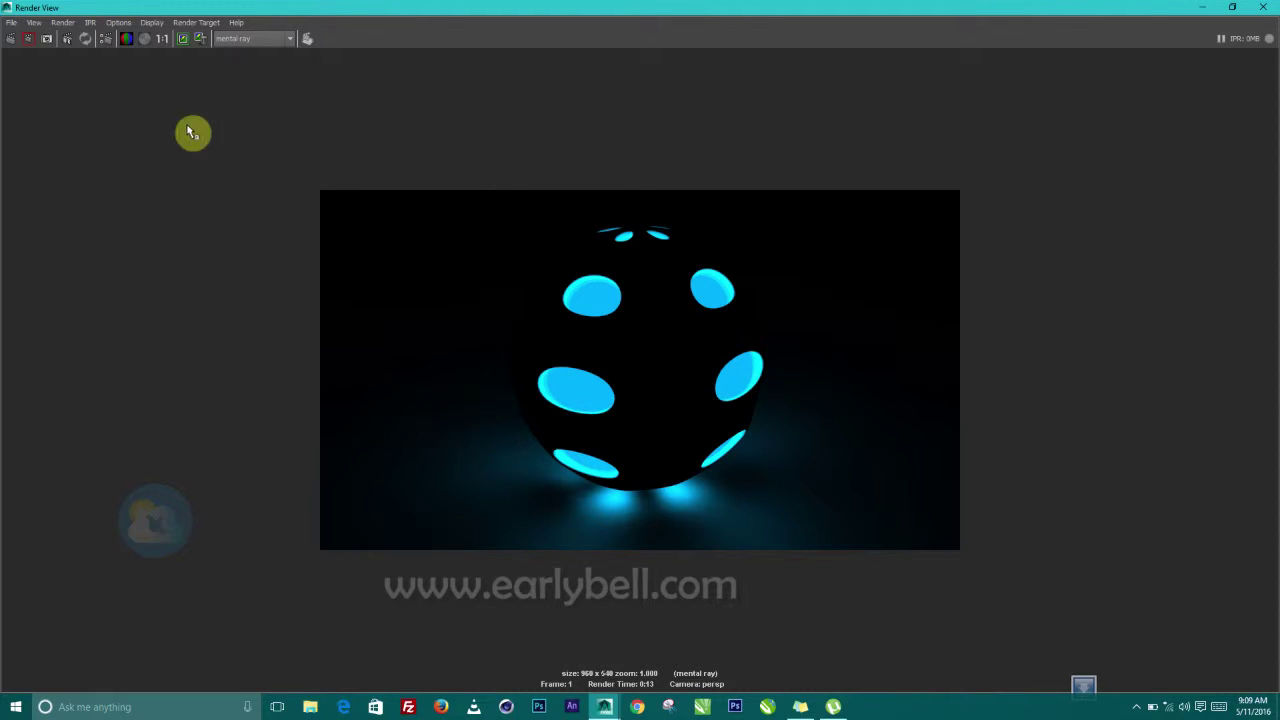
Start saving the render image and browse into the youtube folder on the Desktop
click(13, 24)
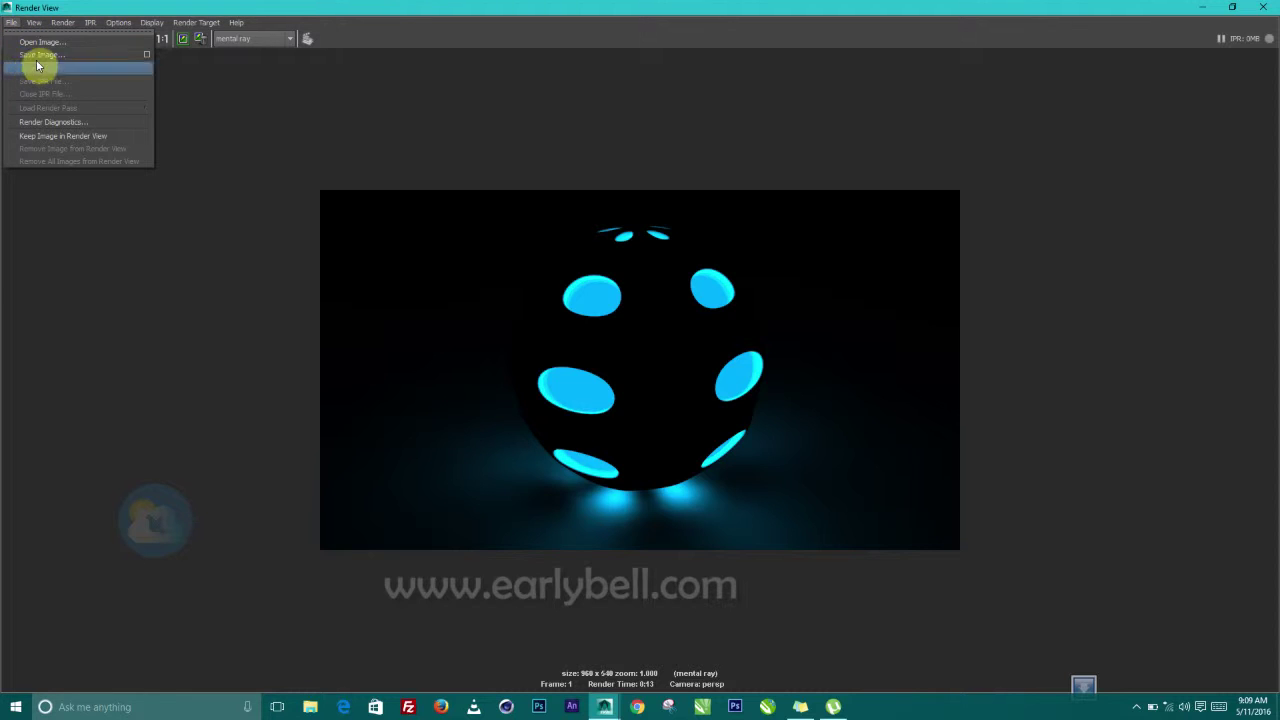
click(34, 63)
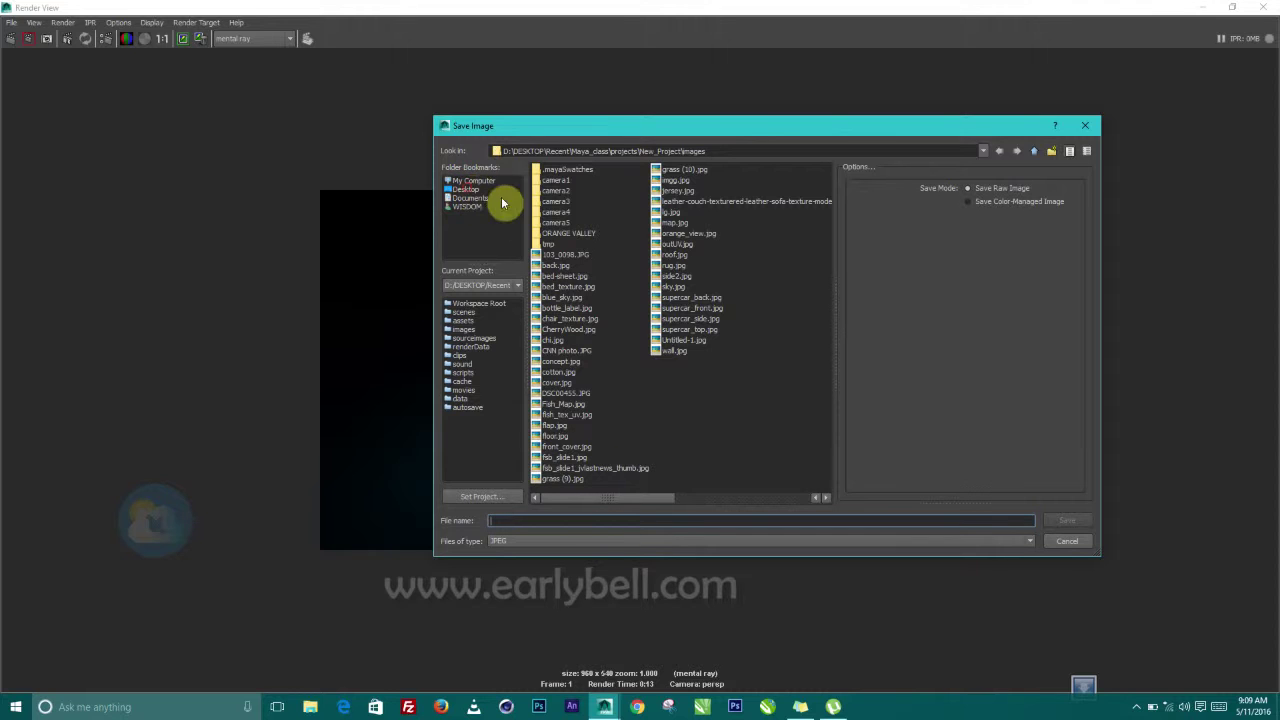
click(561, 278)
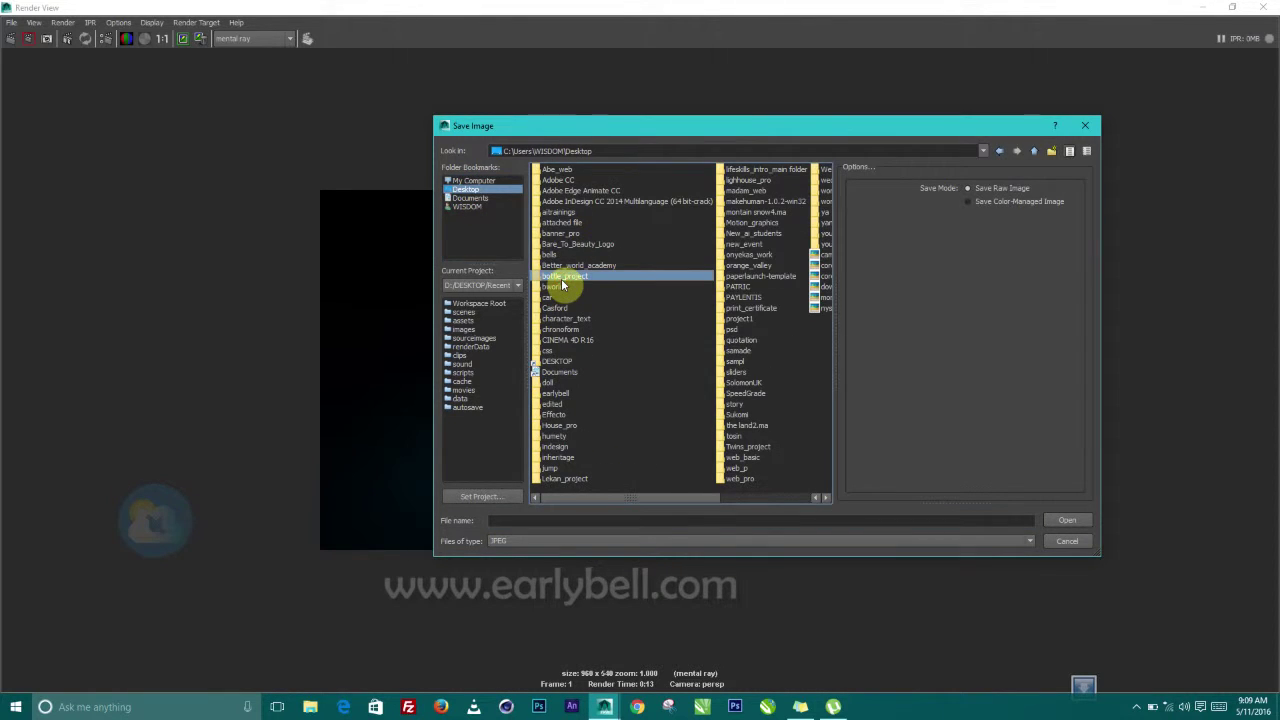
scroll(561, 278, right, 2)
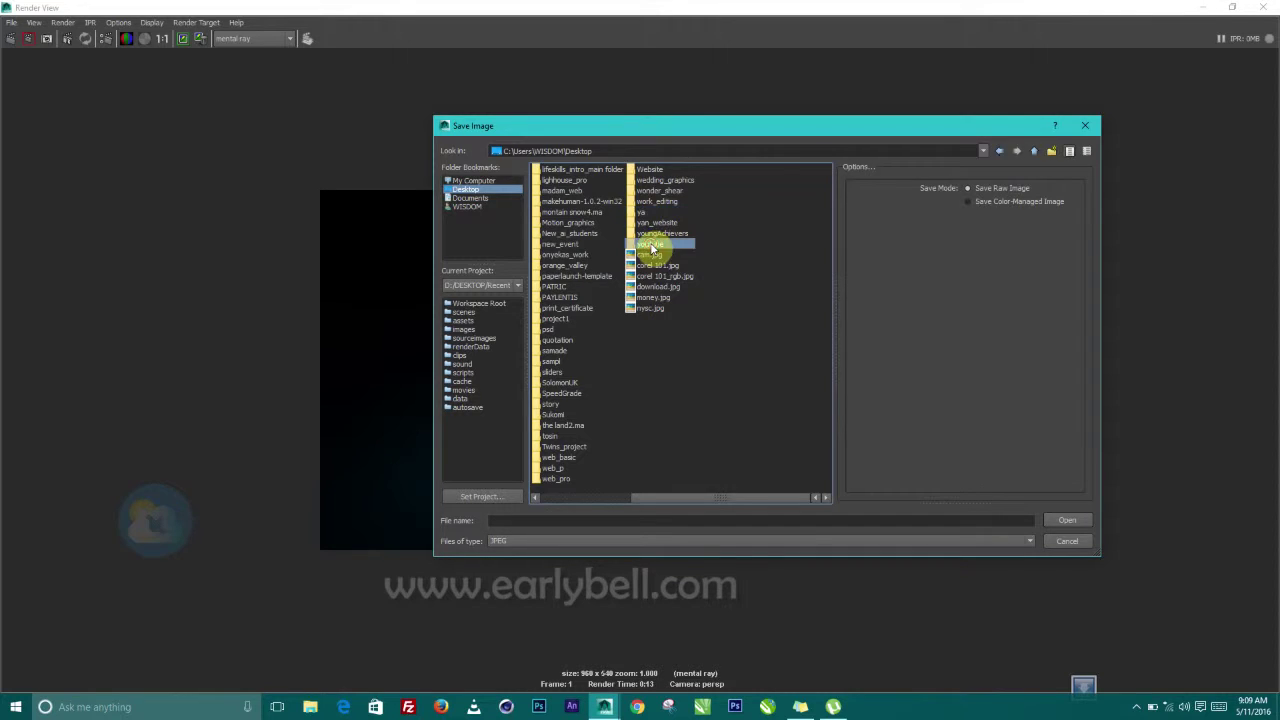
double_click(650, 246)
Save the render as JPEG named abstract_ball_in_ma.jpg, then restore the Render View window
click(550, 521)
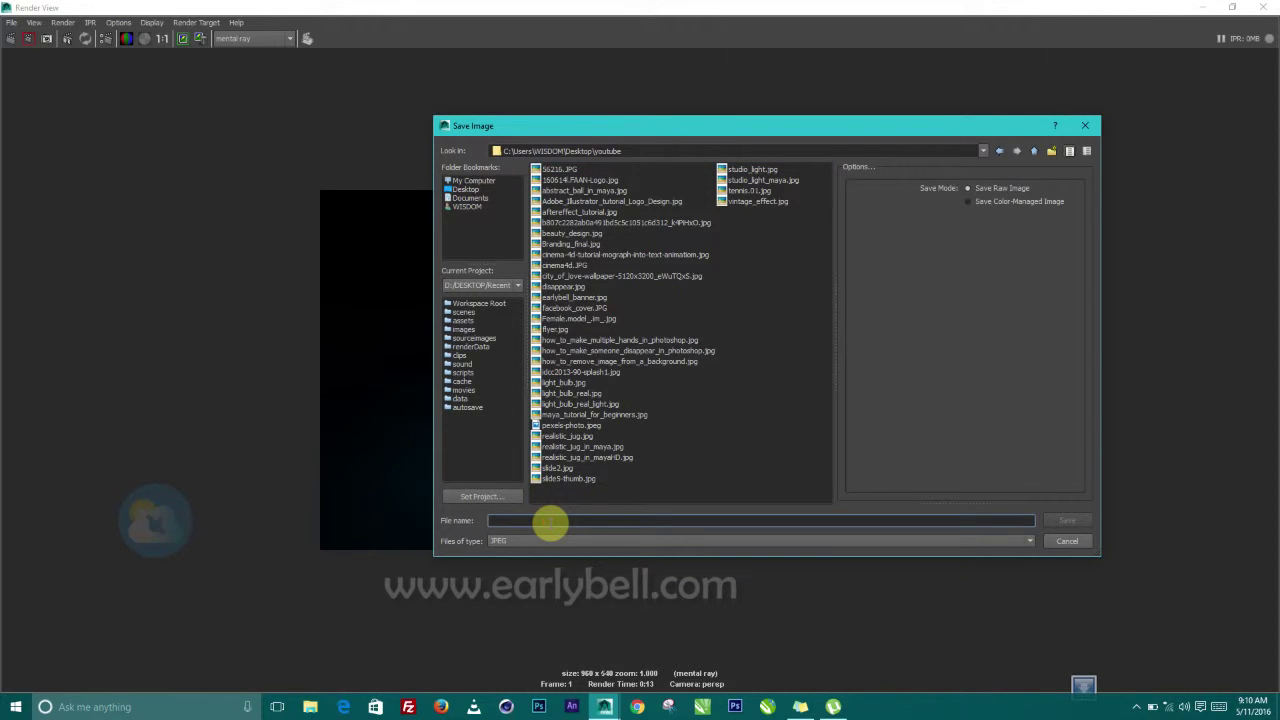
text(a)
key(Down)
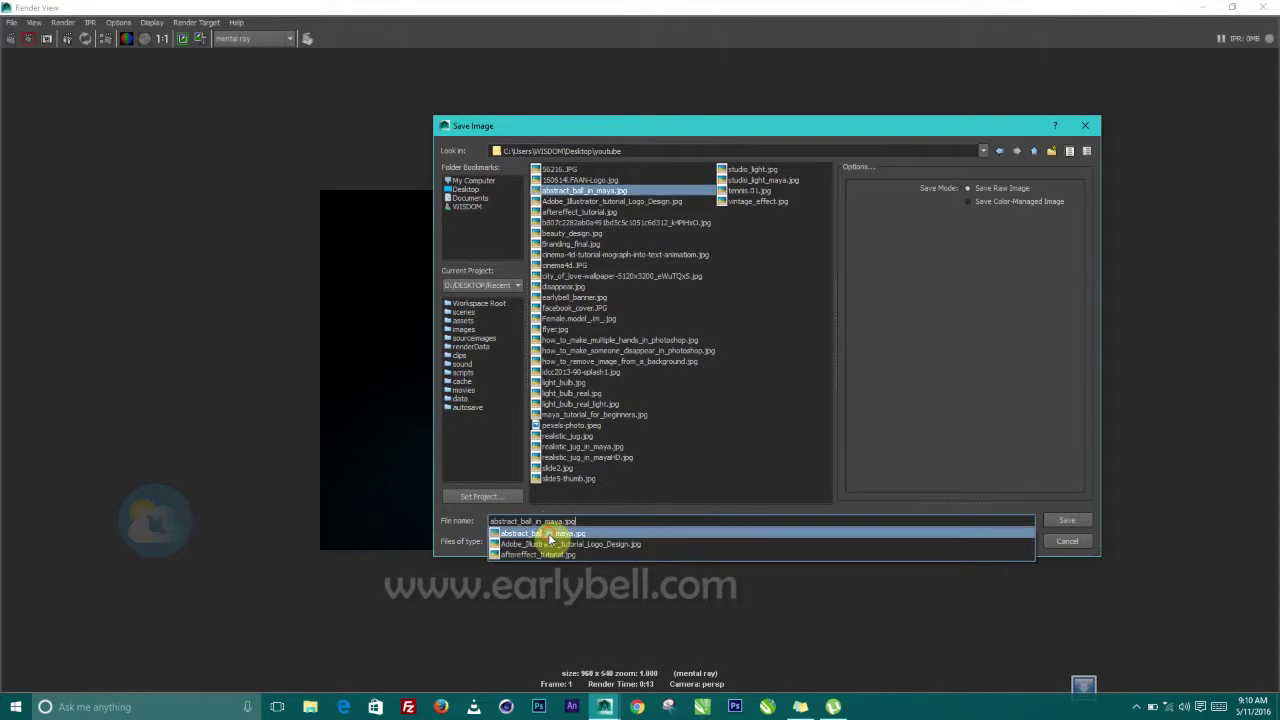
key(Return)
click(565, 521)
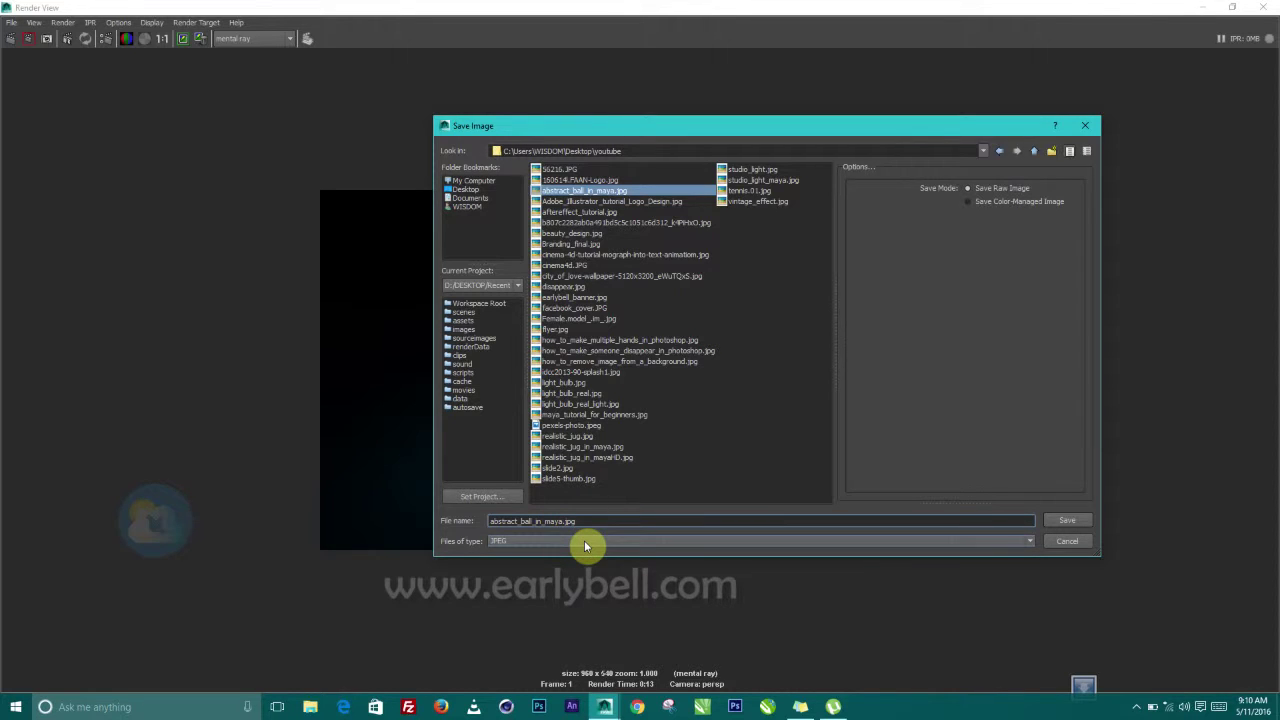
key(BackSpace)
key(BackSpace)
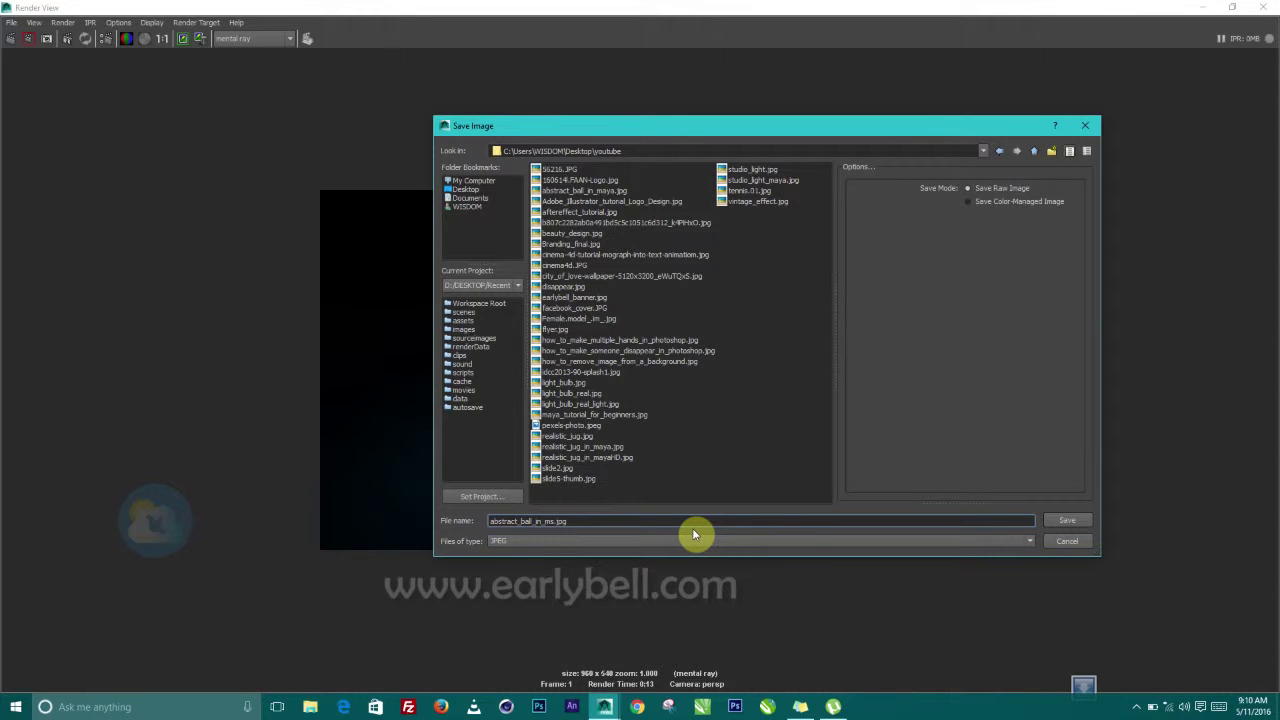
text(a)
click(1067, 521)
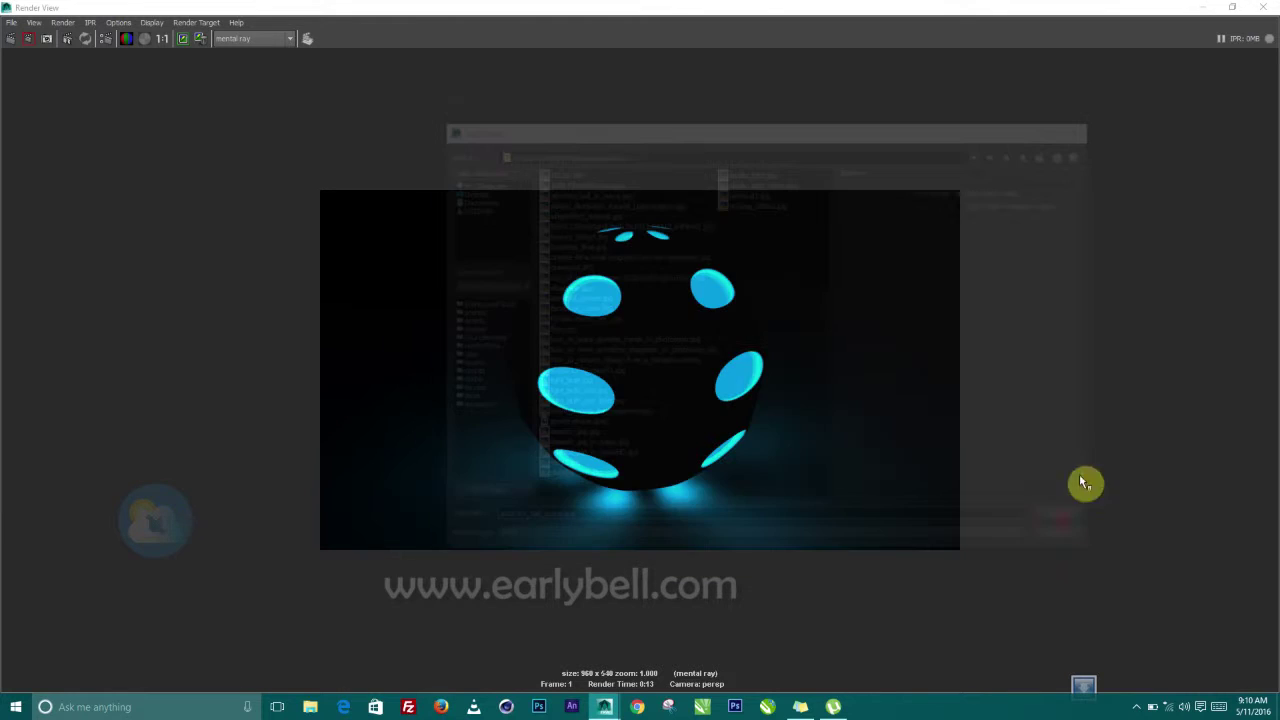
click(1232, 7)
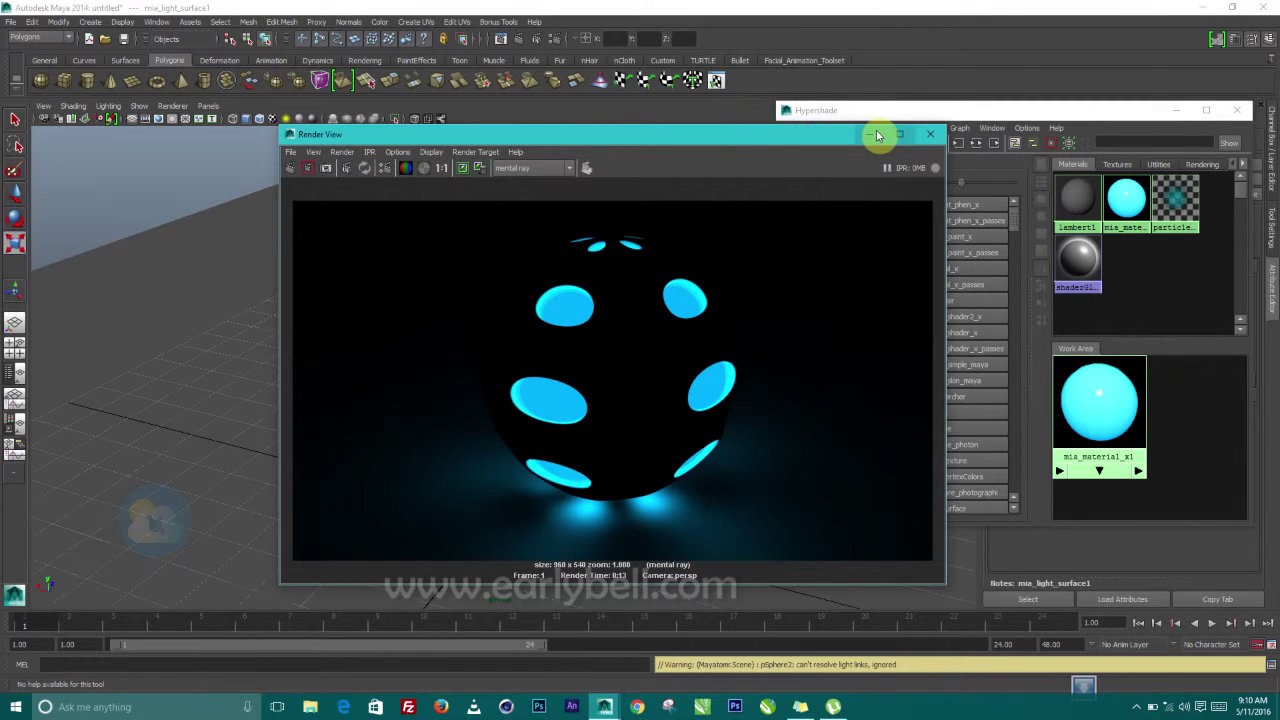
Keep the current render, then assign a new Phong material to the perforated sphere pSphere1
click(462, 168)
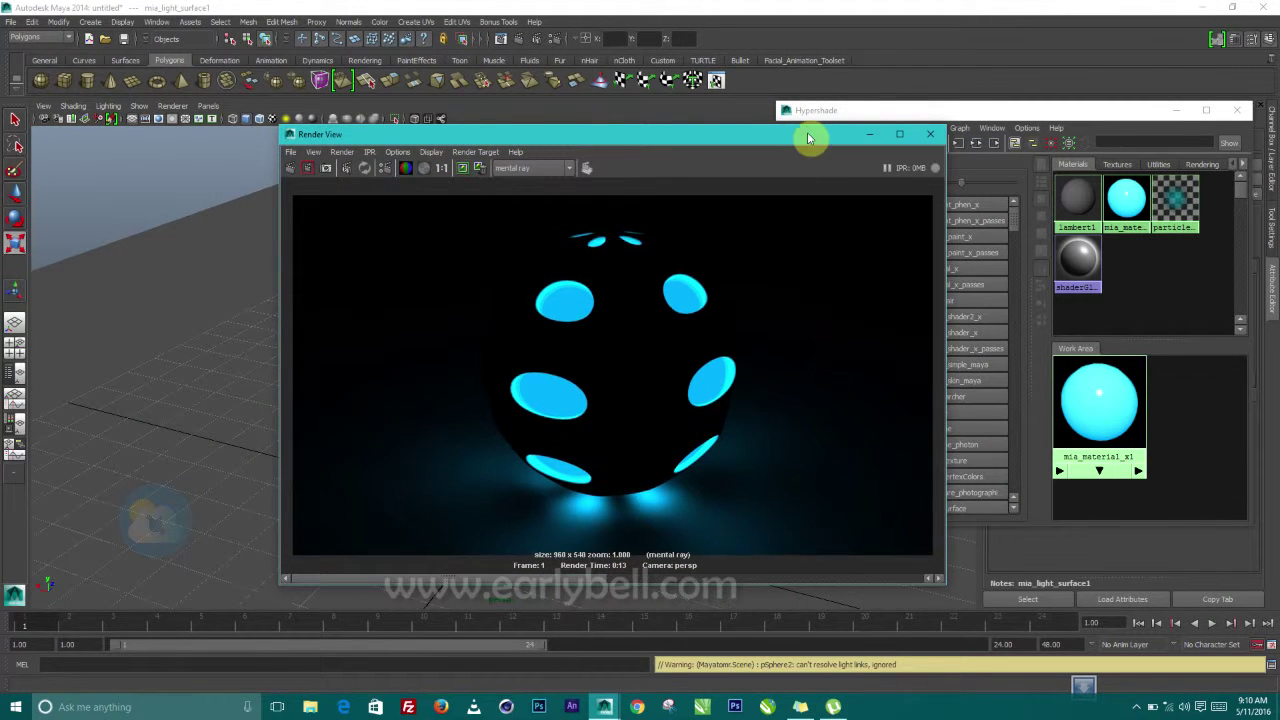
click(867, 136)
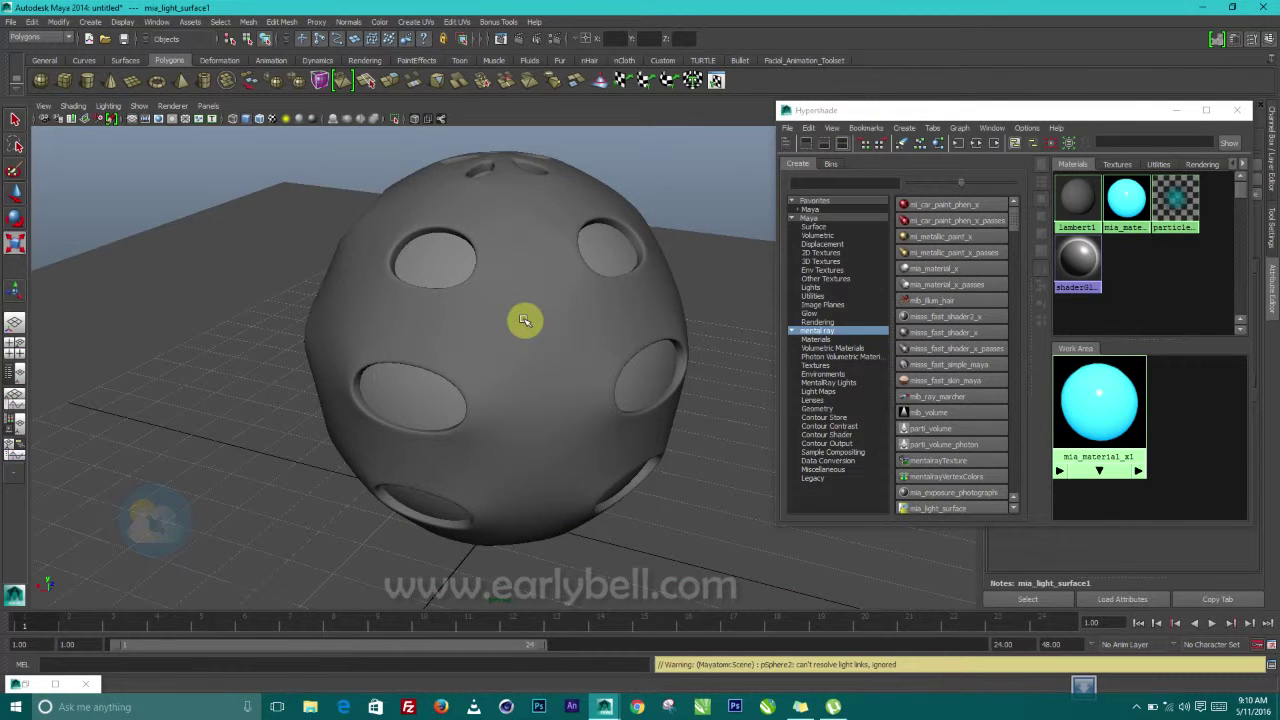
alt+drag(524, 320, 544, 351)
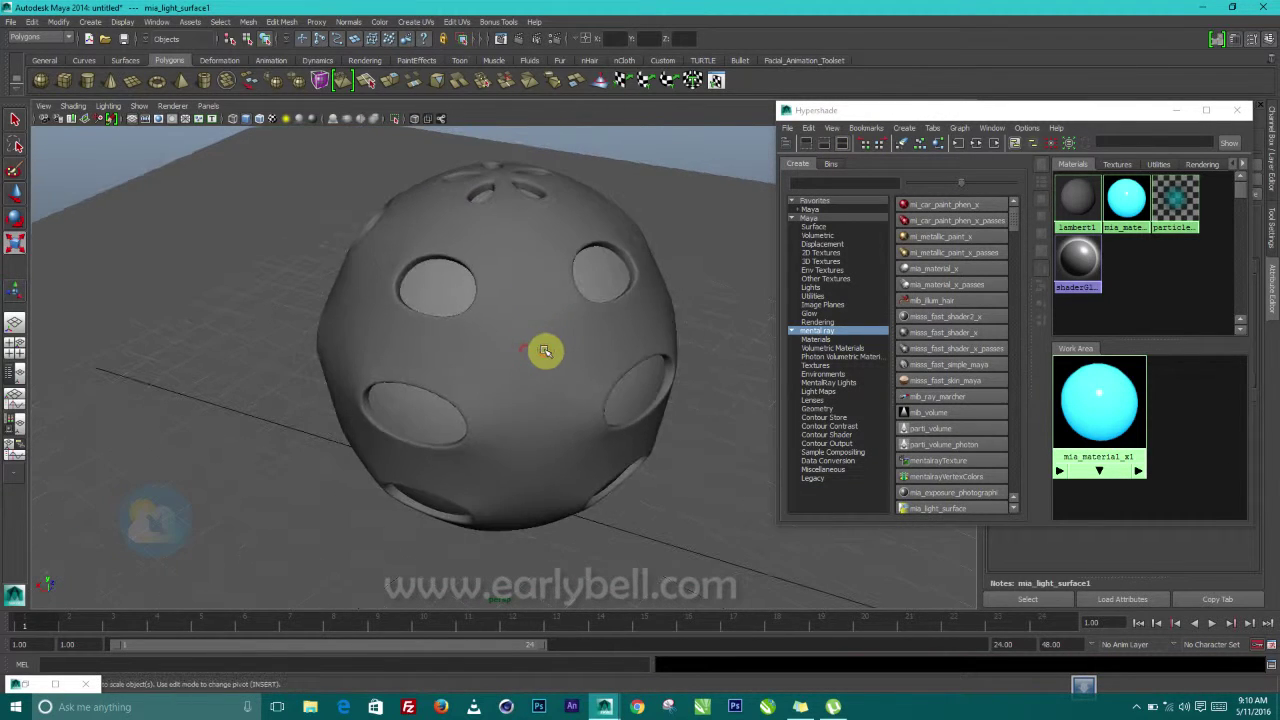
click(544, 351)
click(364, 60)
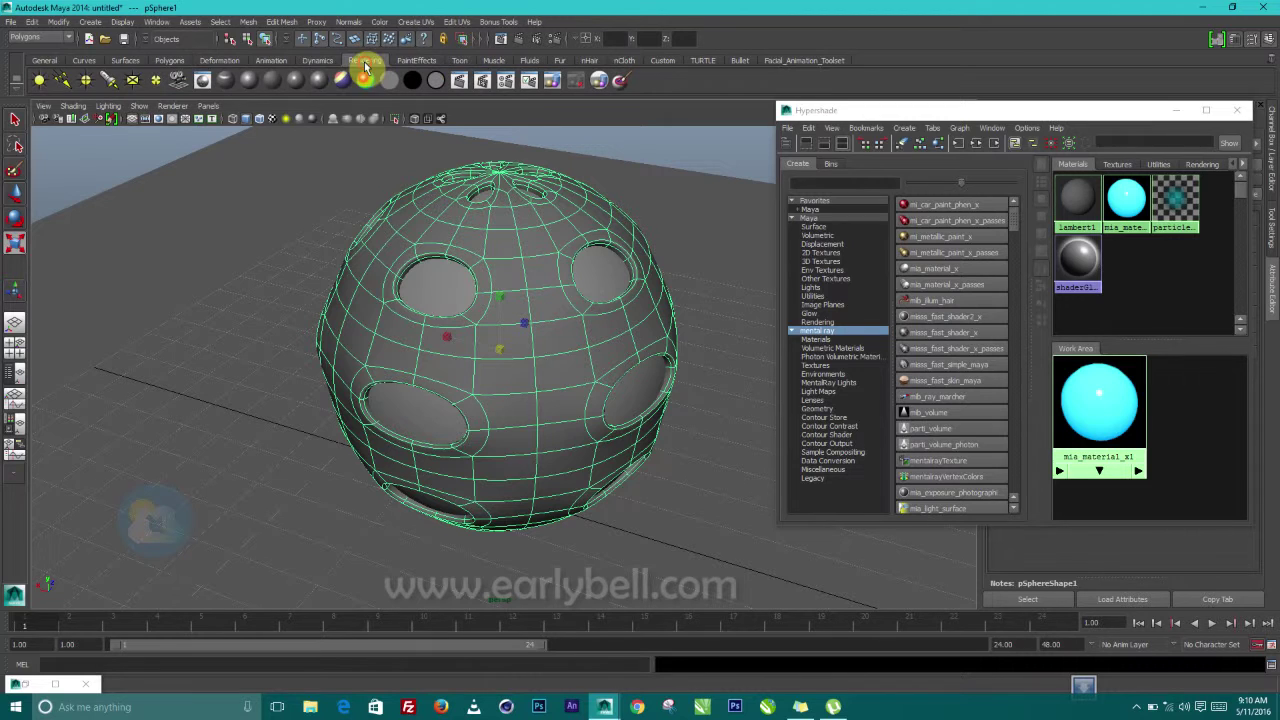
click(303, 80)
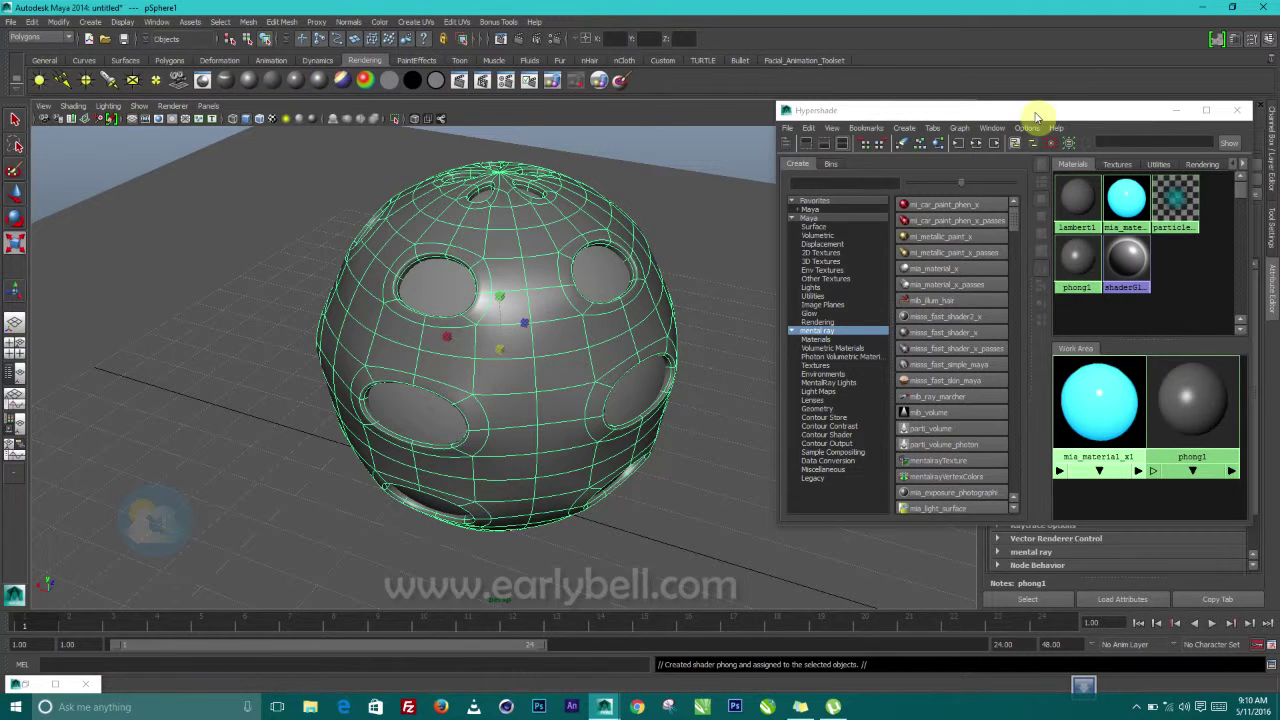
Set the Phong to black Color, white Specular and Cosine Power 100, then re-render
drag(1036, 117, 606, 226)
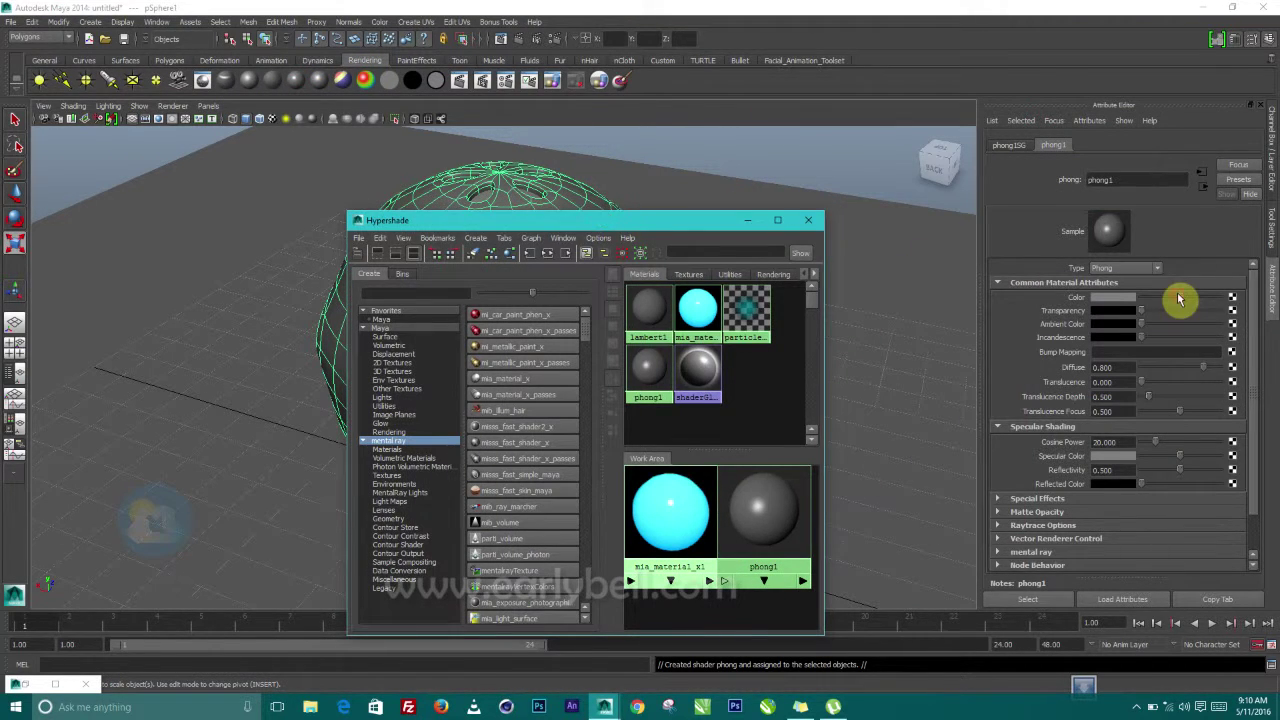
drag(1179, 299, 1137, 300)
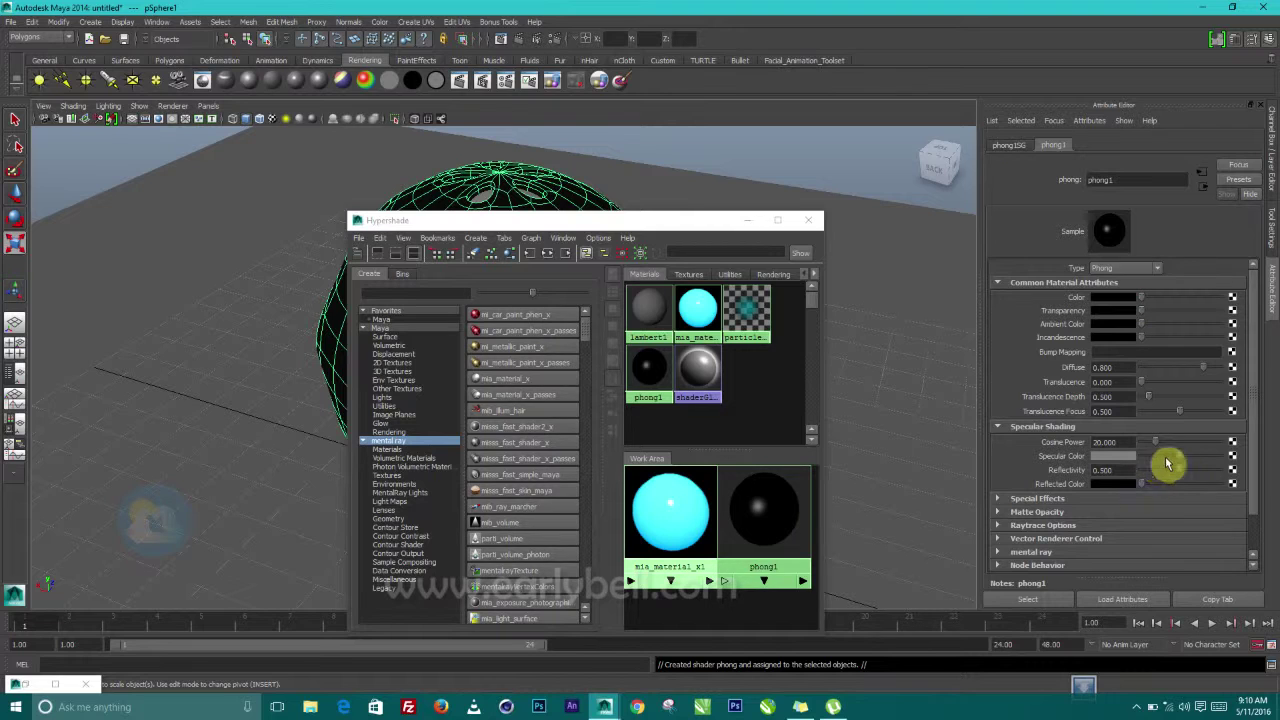
drag(1186, 457, 1260, 457)
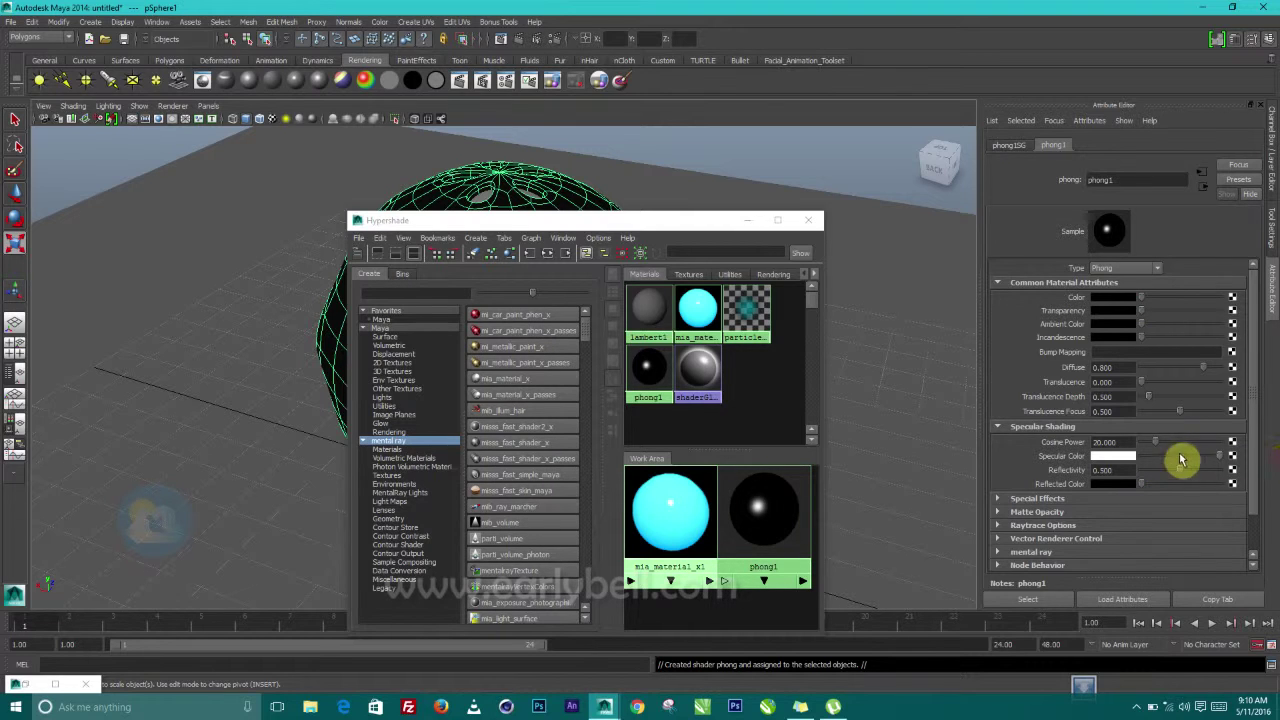
drag(1155, 442, 1240, 442)
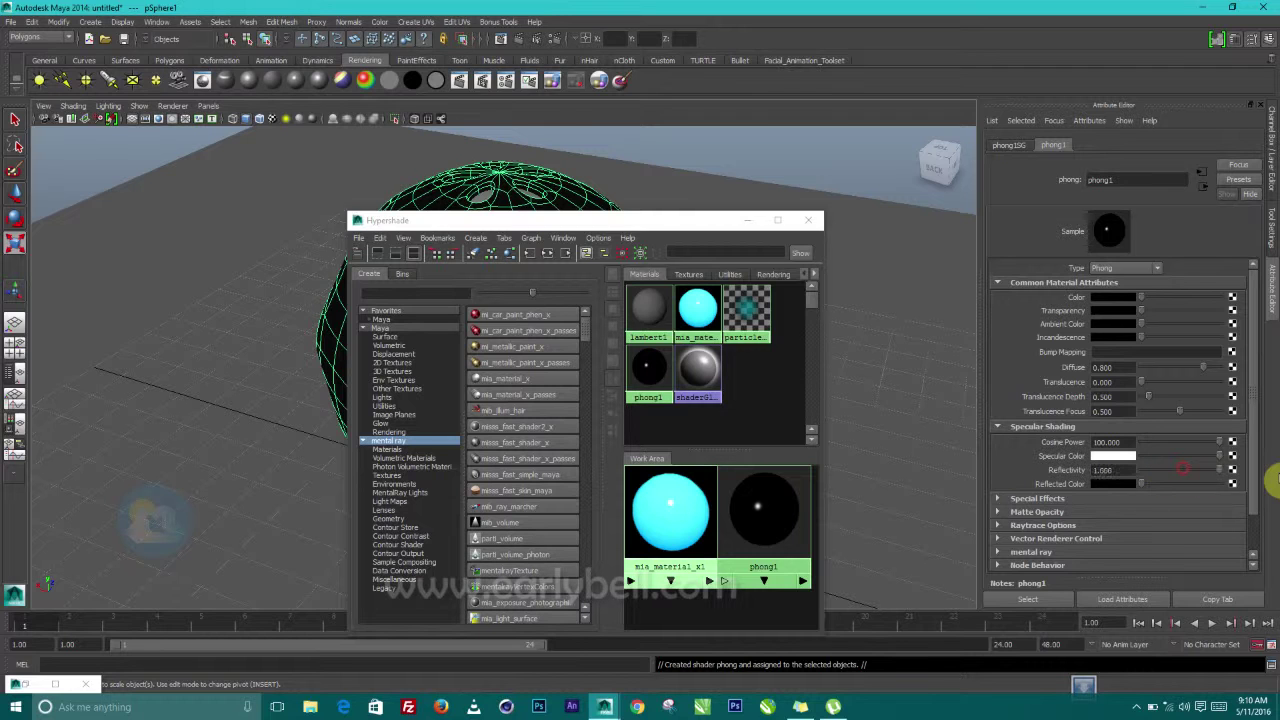
drag(571, 222, 912, 200)
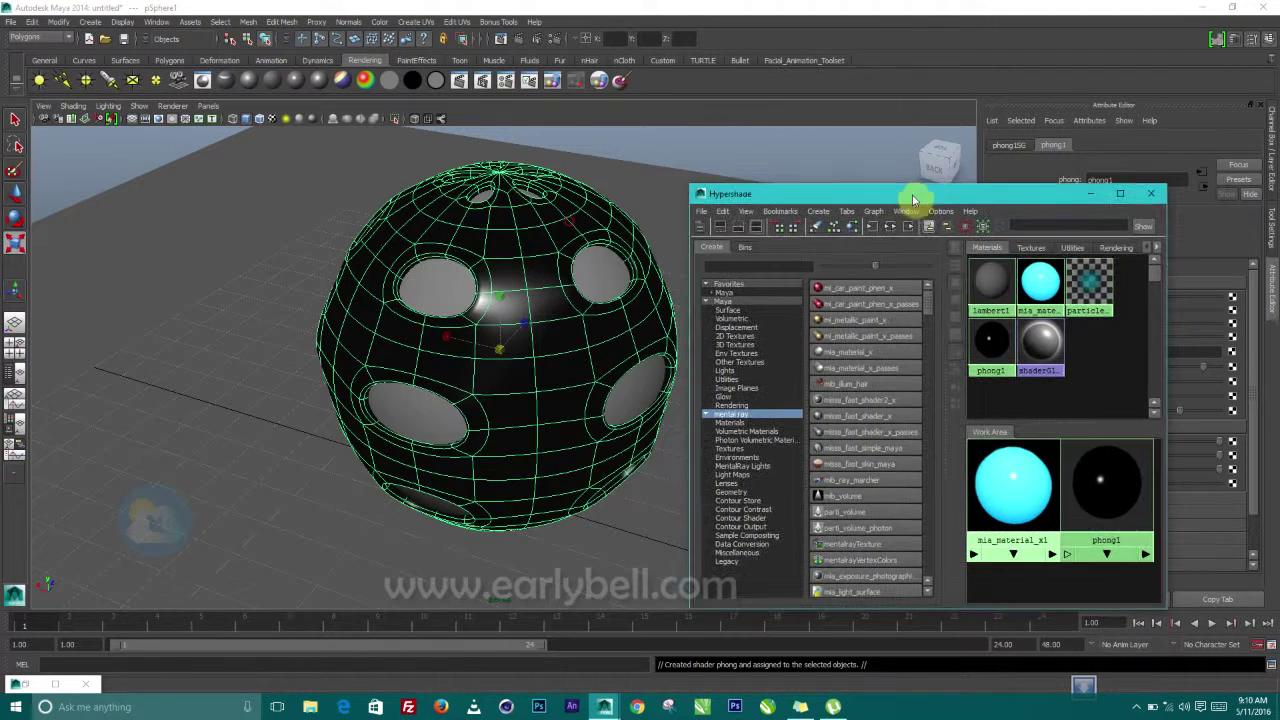
click(501, 38)
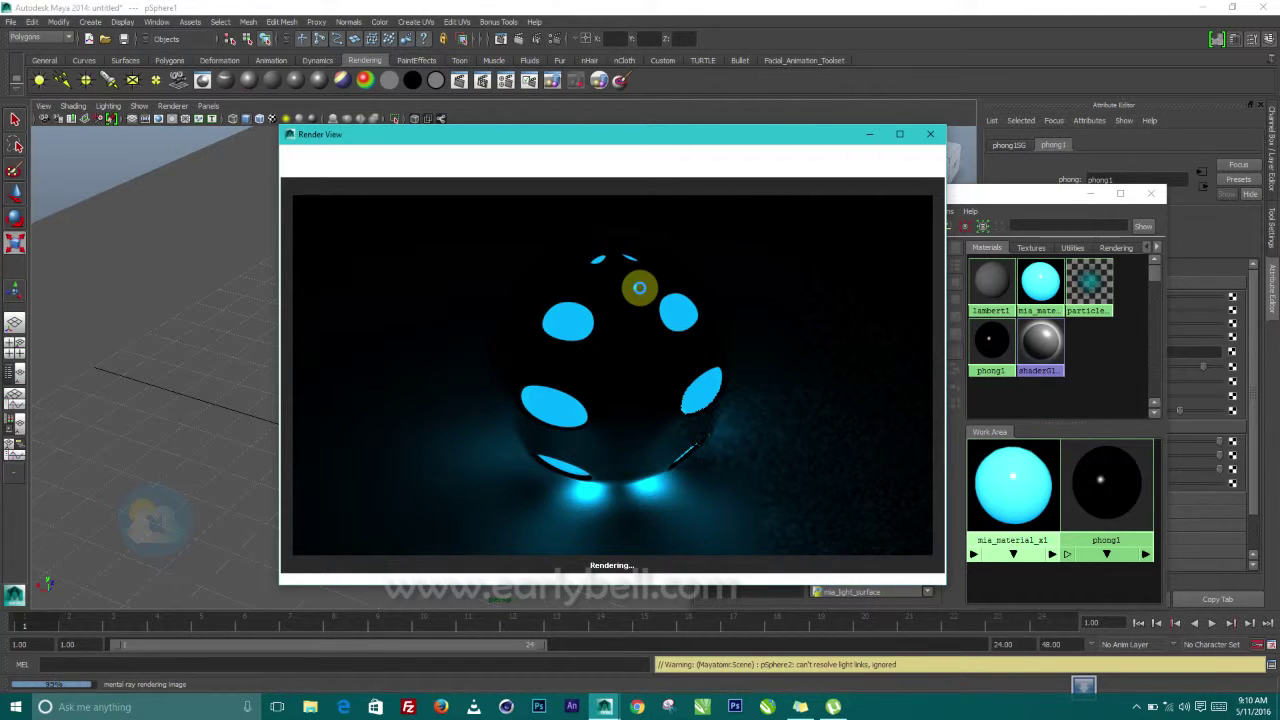
Maximize Render View and scroll the image history to compare the kept render with the new black-Phong render
click(899, 134)
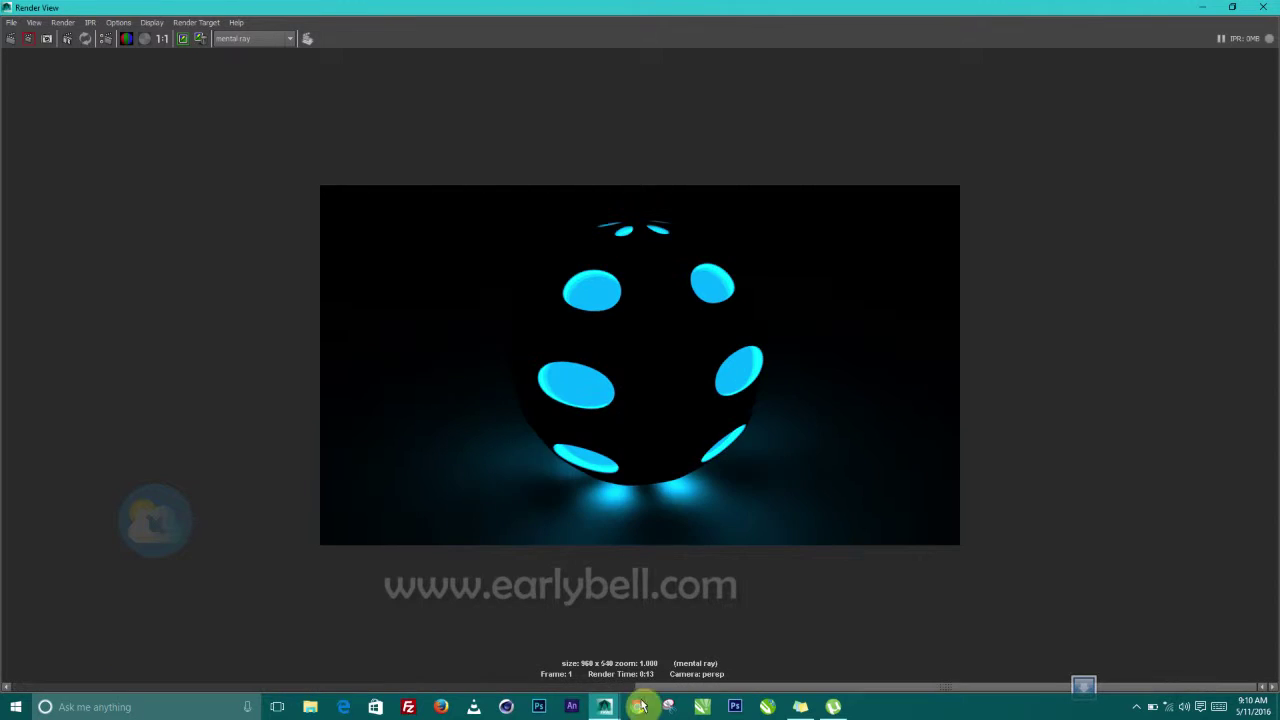
click(466, 686)
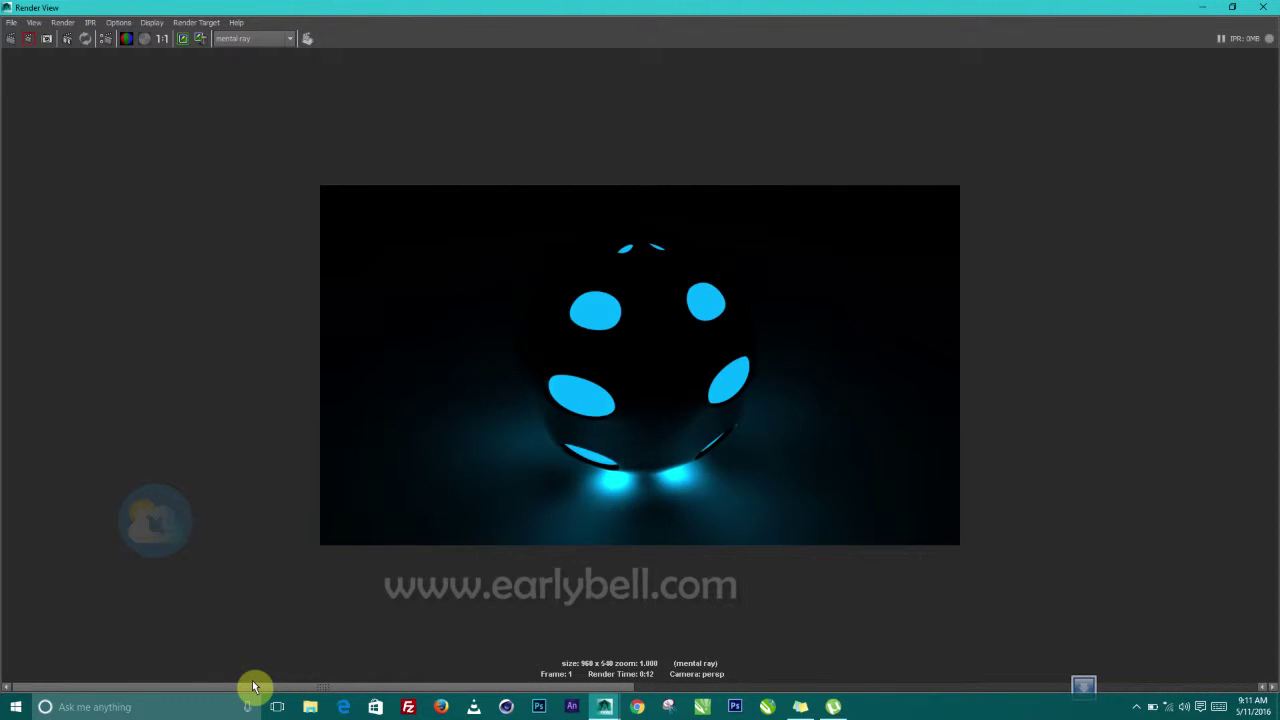
drag(253, 686, 677, 651)
drag(550, 7, 562, 140)
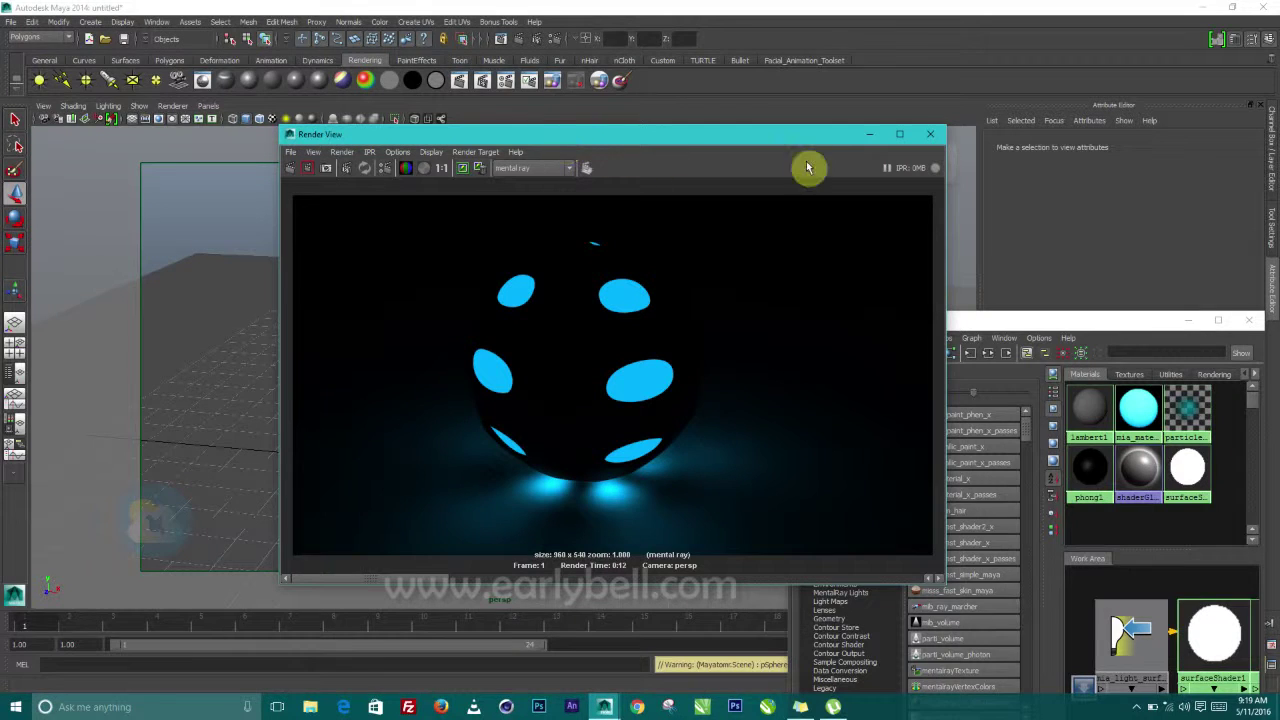
click(899, 133)
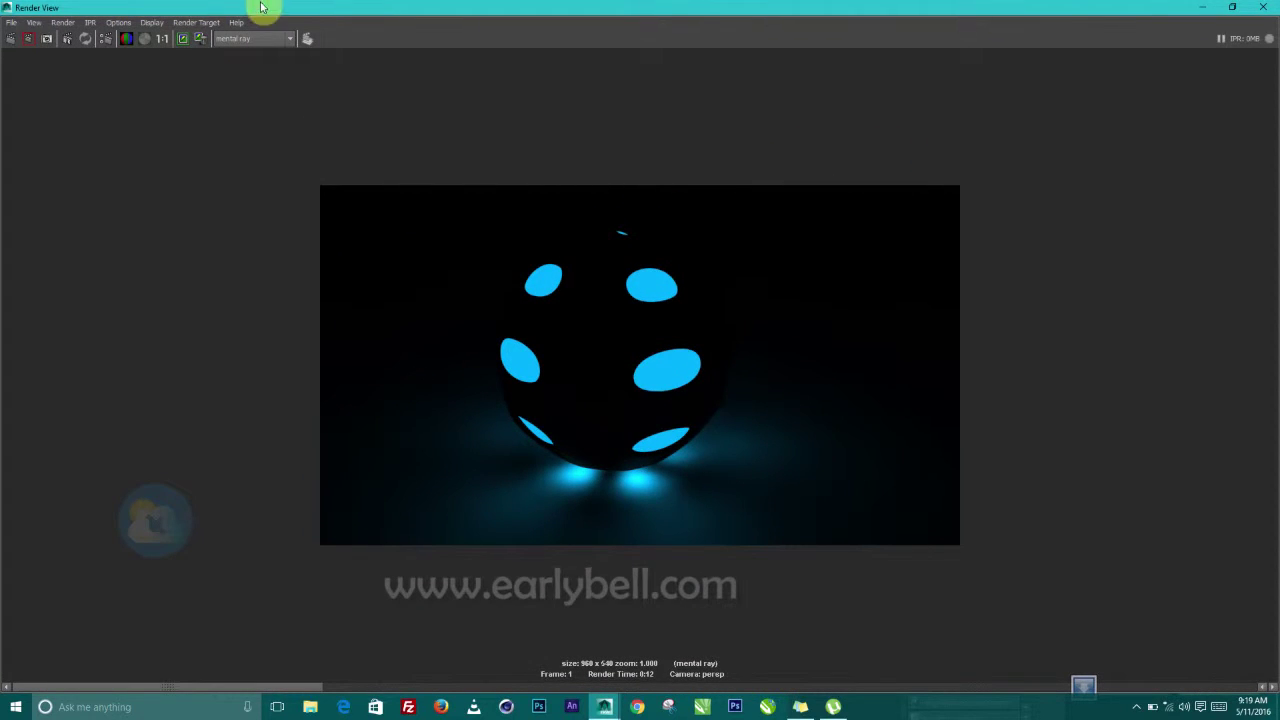